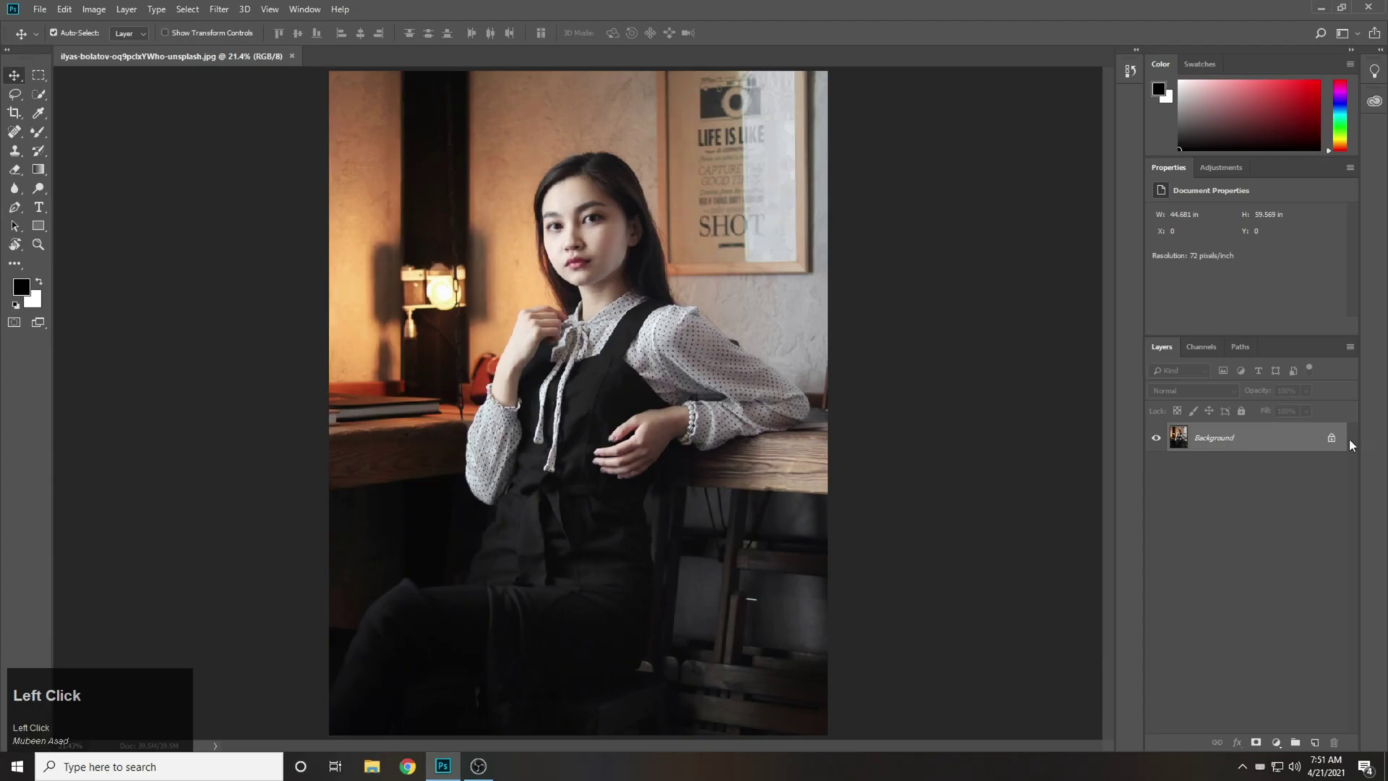
Step: Duplicate the Background layer and hide the original beneath it
key("ctrl+j")
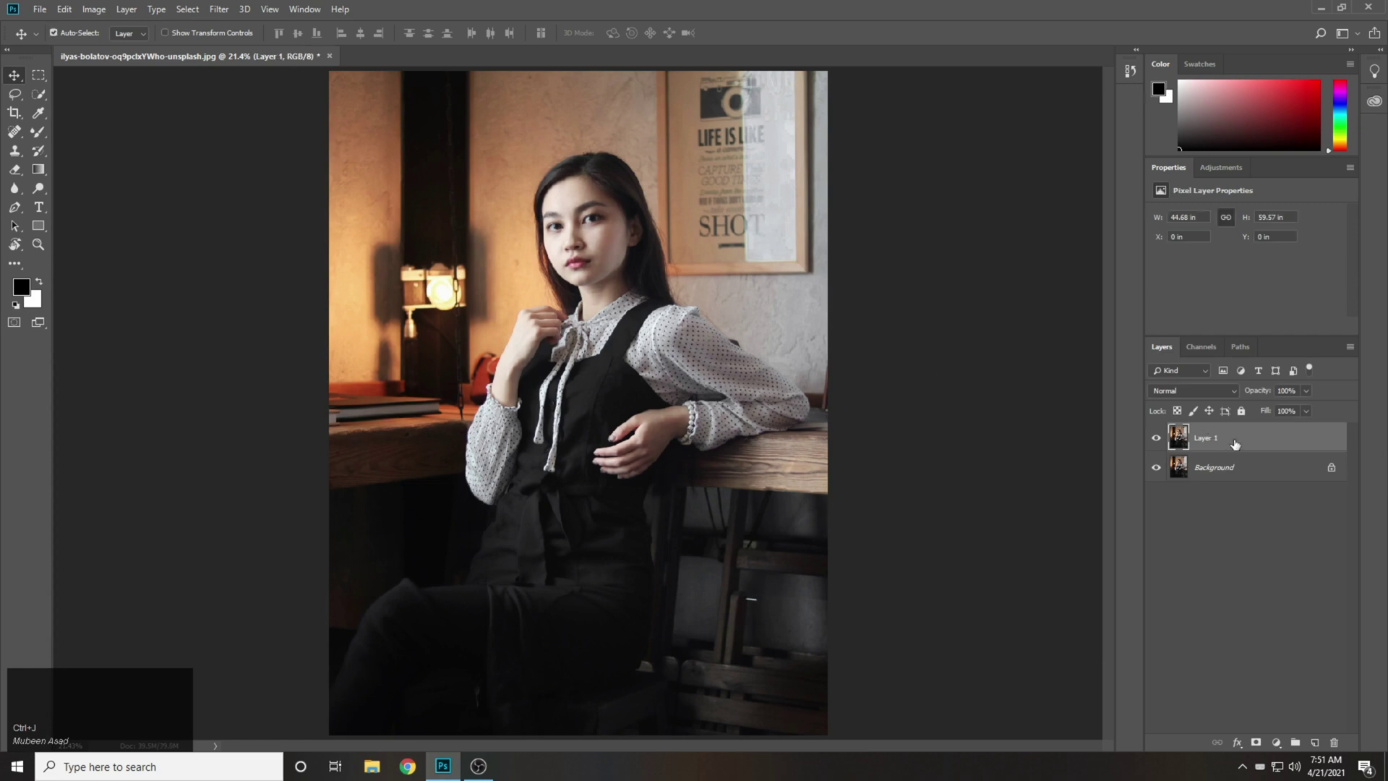
left_click(1156, 468)
Step: Open the Camera Raw filter and set Exposure +0.25, Contrast +16, Highlights -58, Shadows +46, Whites +16 and Blacks -11
key("ctrl+shift+a")
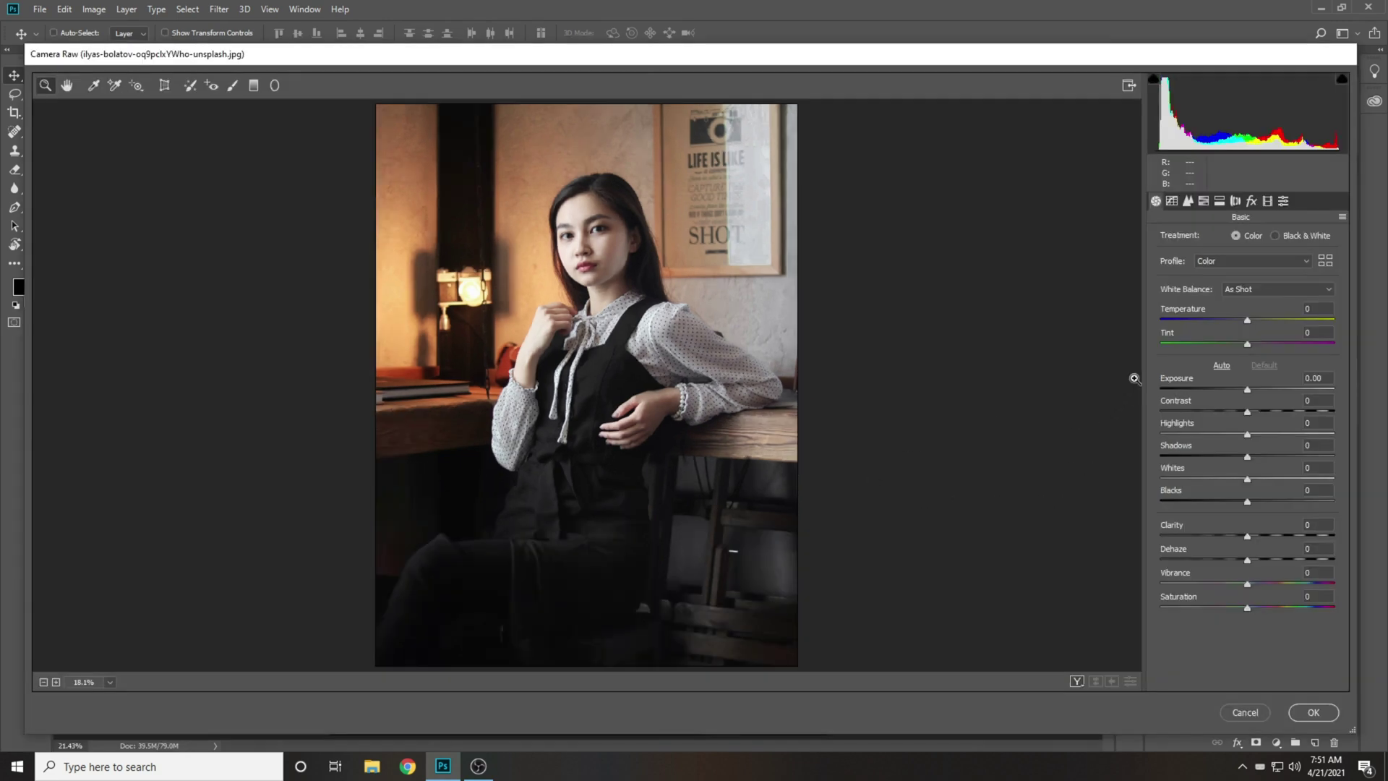
left_click(1251, 389)
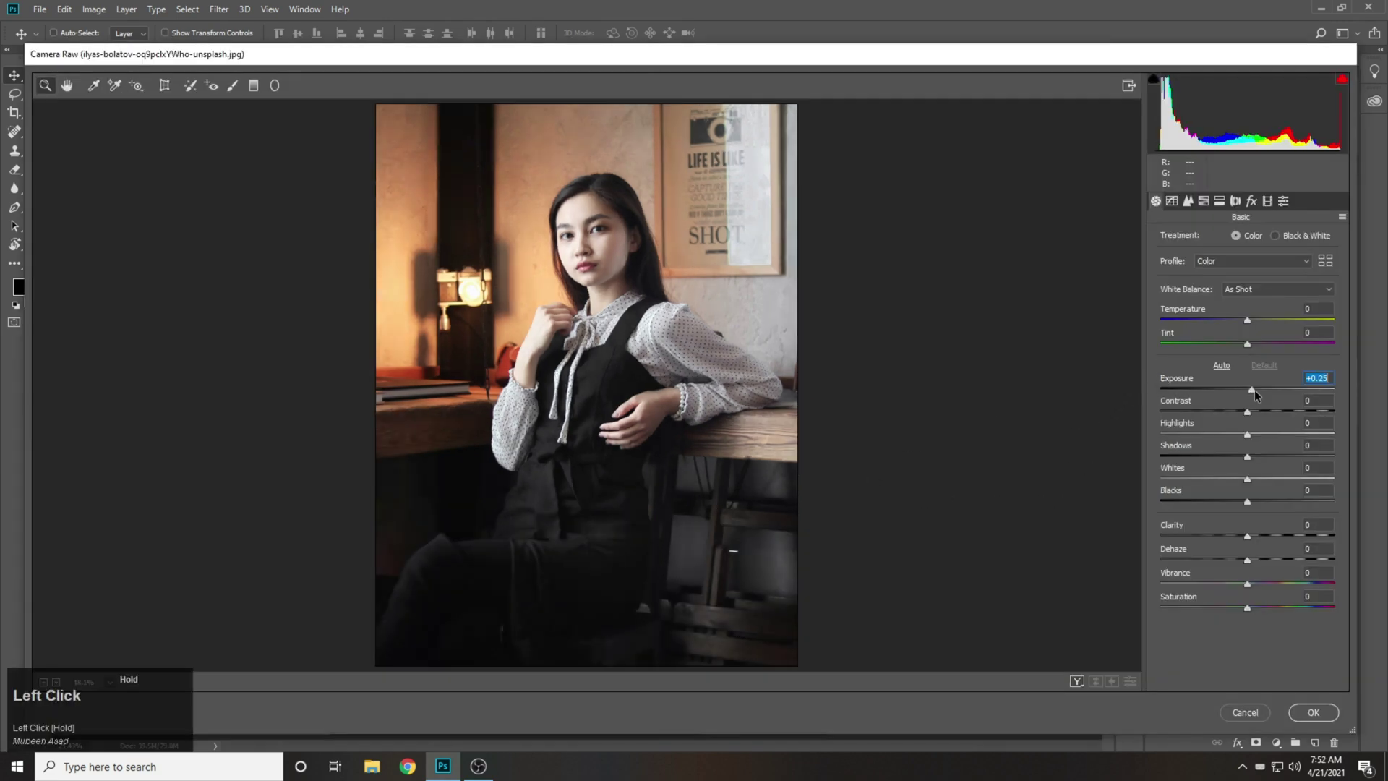
left_click(1254, 410)
left_click_drag(1254, 411, 1237, 501)
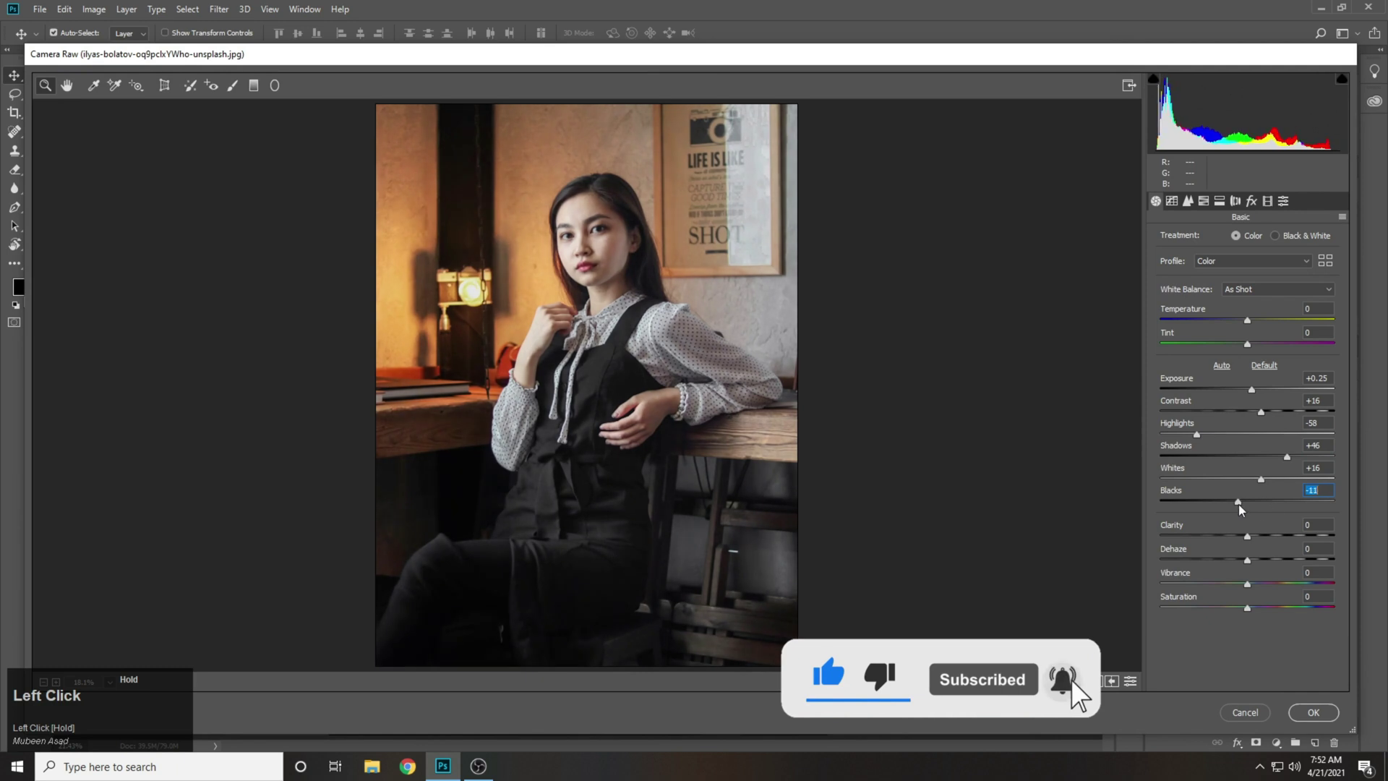
Step: Set the Camera Raw sharpening amount to about 17 and apply the filter to the layer
left_click(1188, 201)
left_click_drag(1166, 257, 1169, 257)
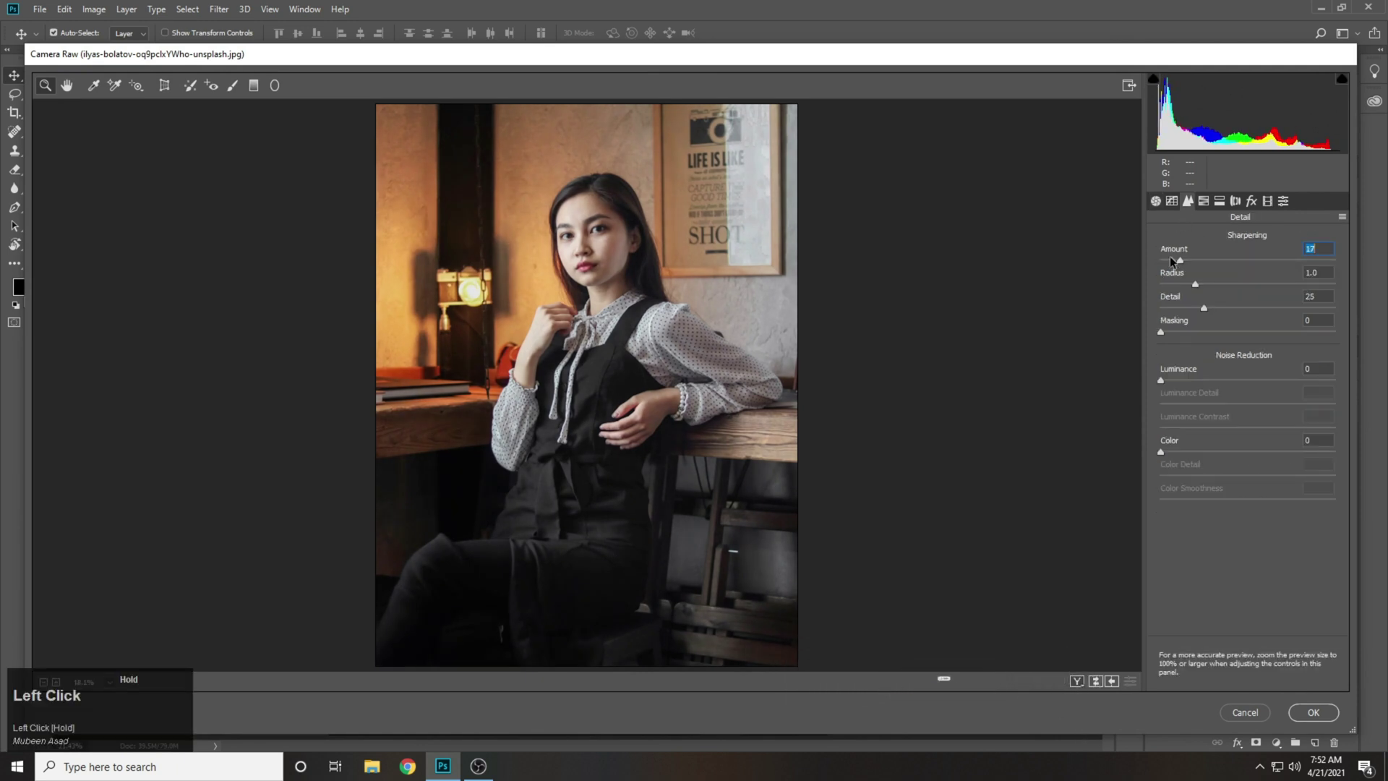
left_click(1313, 712)
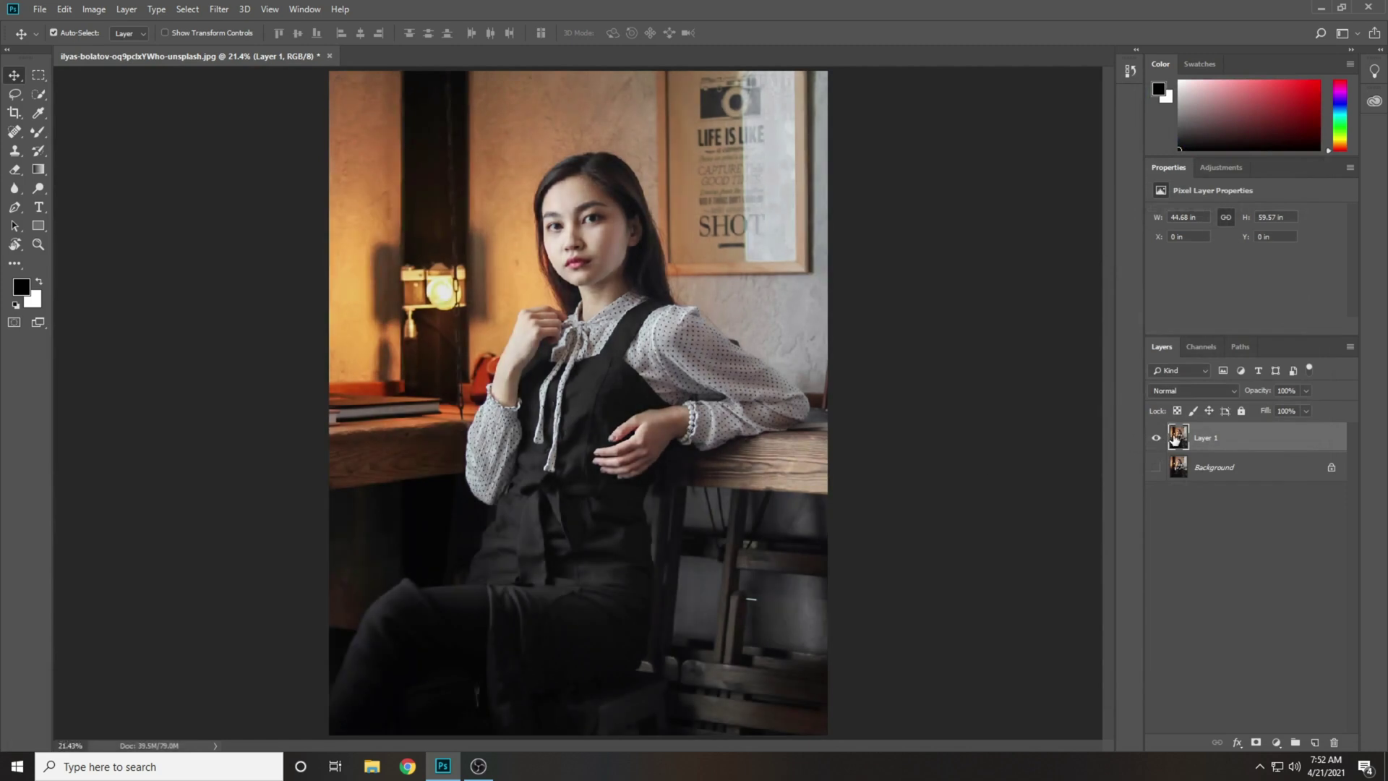
Step: Compare the color-corrected layer with the original by toggling layer visibility
left_click(1158, 466)
left_click(1156, 438)
left_click(1157, 439)
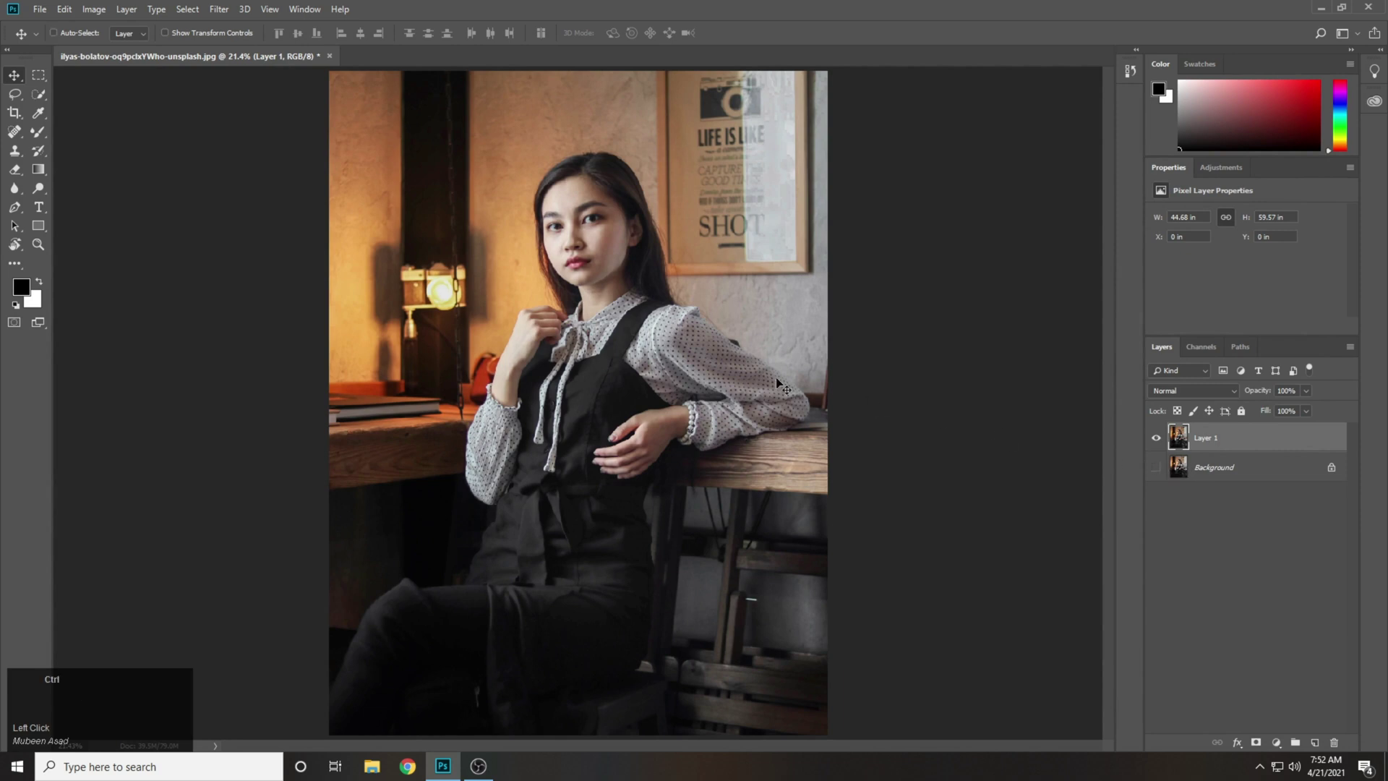
Step: Remove the small spots on the wooden table beside the books with the Spot Healing Brush
key("ctrl+plus")
key("ctrl+plus")
key("ctrl+plus")
left_click_drag(862, 191, 895, 191)
left_click_drag(894, 406, 556, 419)
left_click_drag(790, 295, 870, 578)
left_click_drag(769, 446, 781, 493)
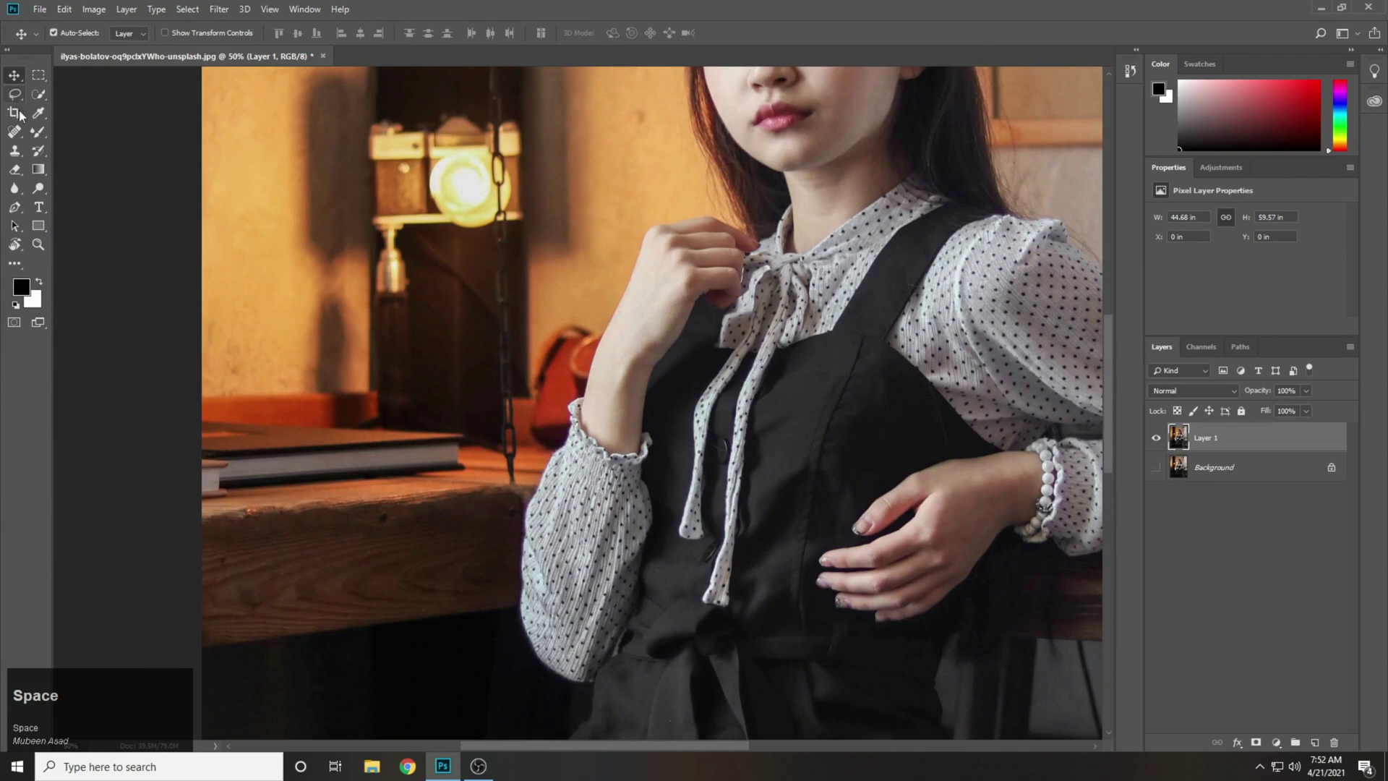
left_click(23, 130)
left_click_drag(493, 431, 530, 385)
key("bracketright")
key("bracketright")
key("bracketright")
key("bracketright")
key("bracketright")
key("bracketright")
left_click(419, 472)
key("bracketleft")
key("bracketleft")
left_click(546, 468)
left_click(263, 515)
Step: Heal the blemishes along the lower edge of the table under her resting arm and the spot beside her face
key("space")
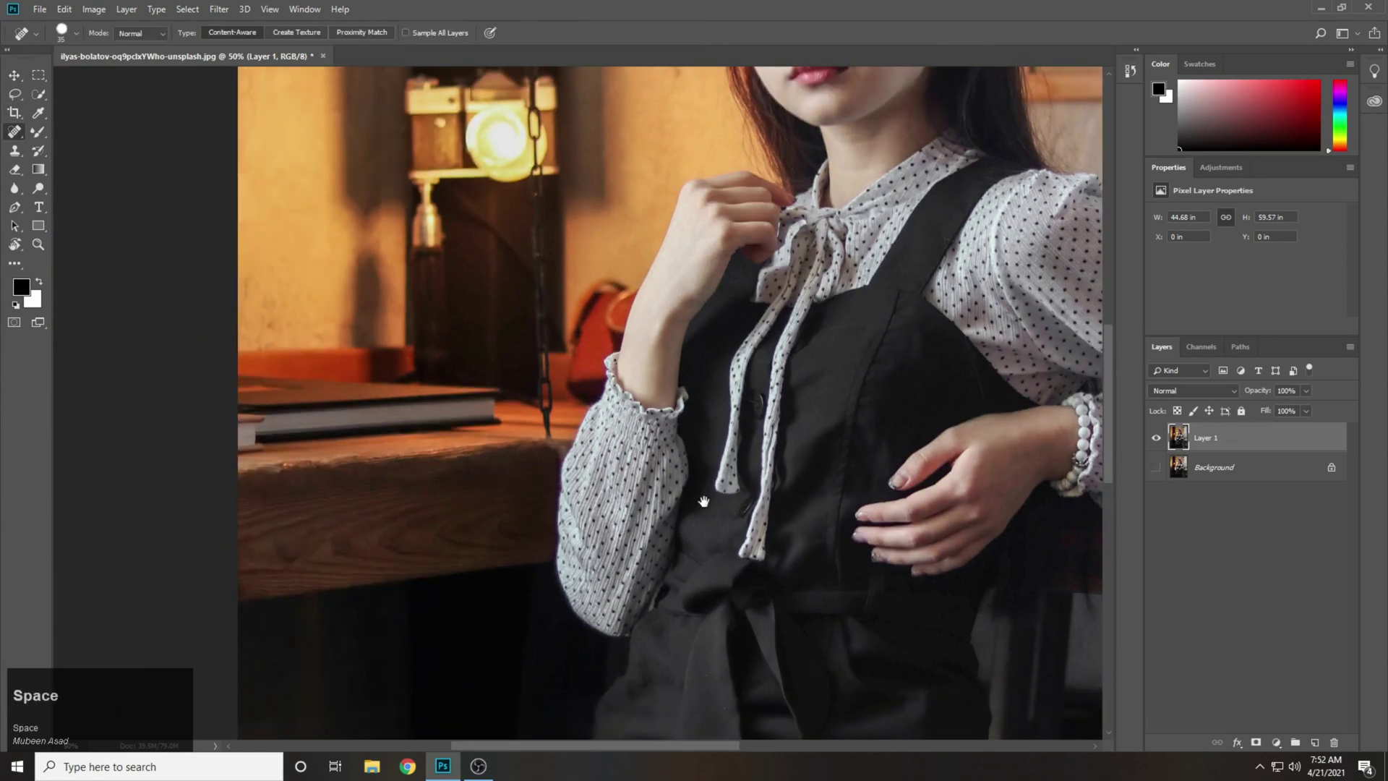
left_click_drag(703, 500, 655, 504)
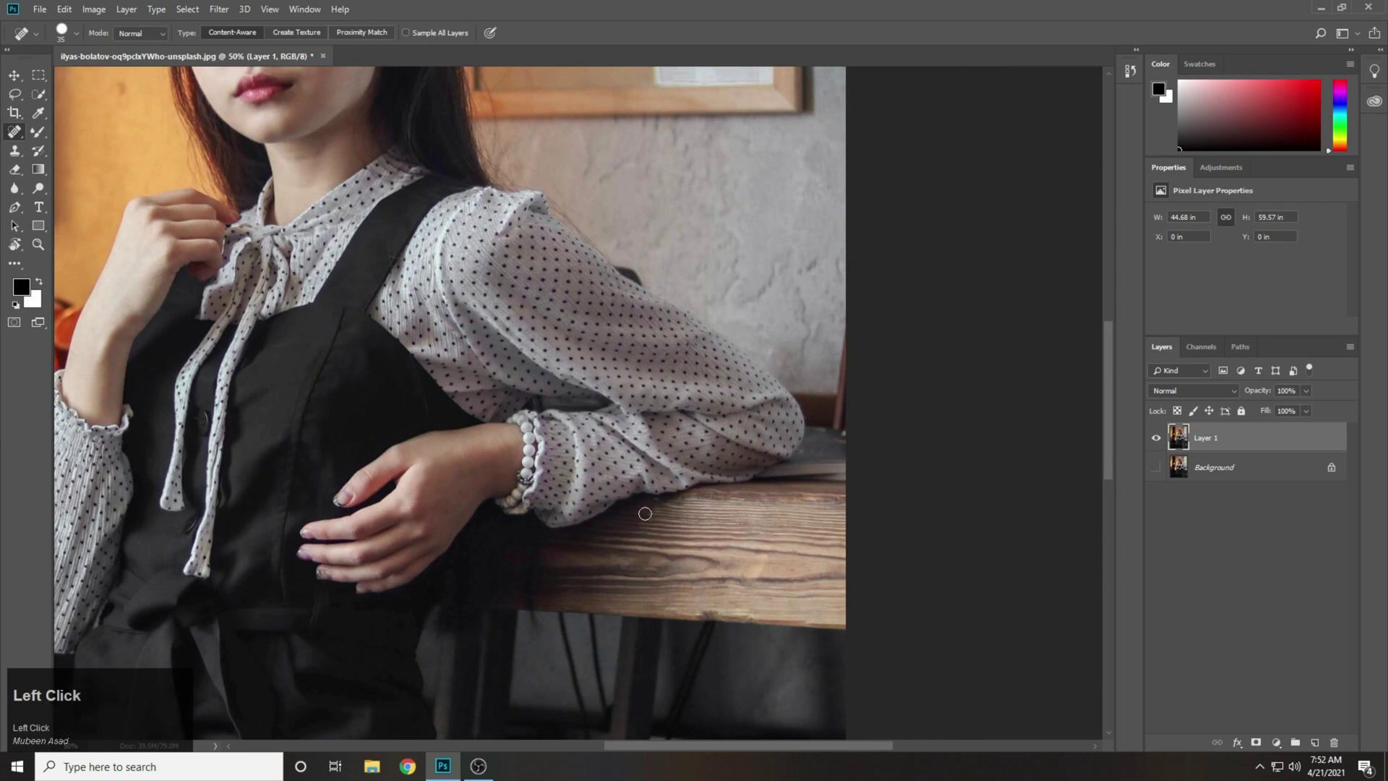
left_click_drag(740, 613, 780, 613)
key("space")
left_click_drag(766, 463, 768, 595)
left_click_drag(410, 300, 751, 505)
left_click(461, 422)
Step: Duplicate the healed layer and activate the Mixer Brush for smoothing the skin
key("space")
left_click_drag(388, 393, 456, 404)
key("ctrl+equal")
key("space")
left_click_drag(688, 371, 553, 367)
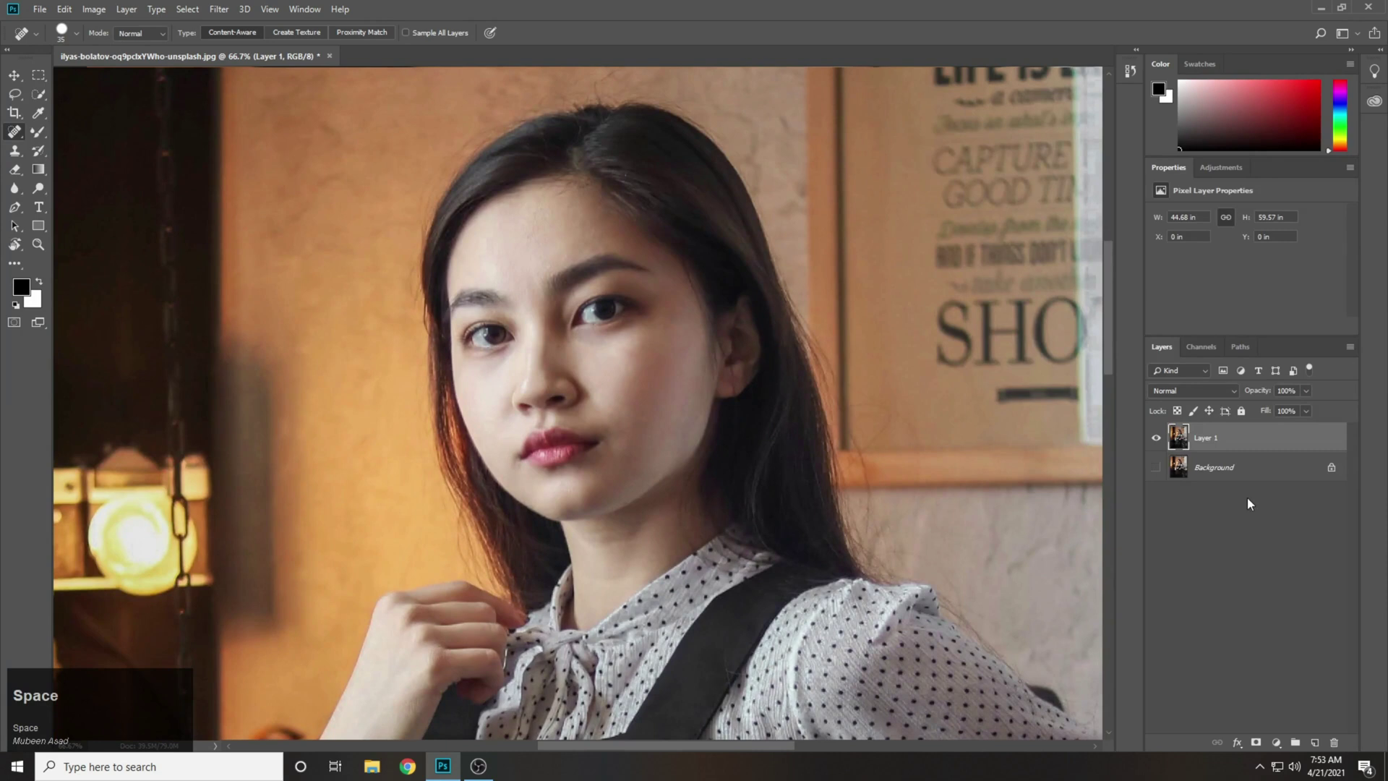
key("ctrl+j")
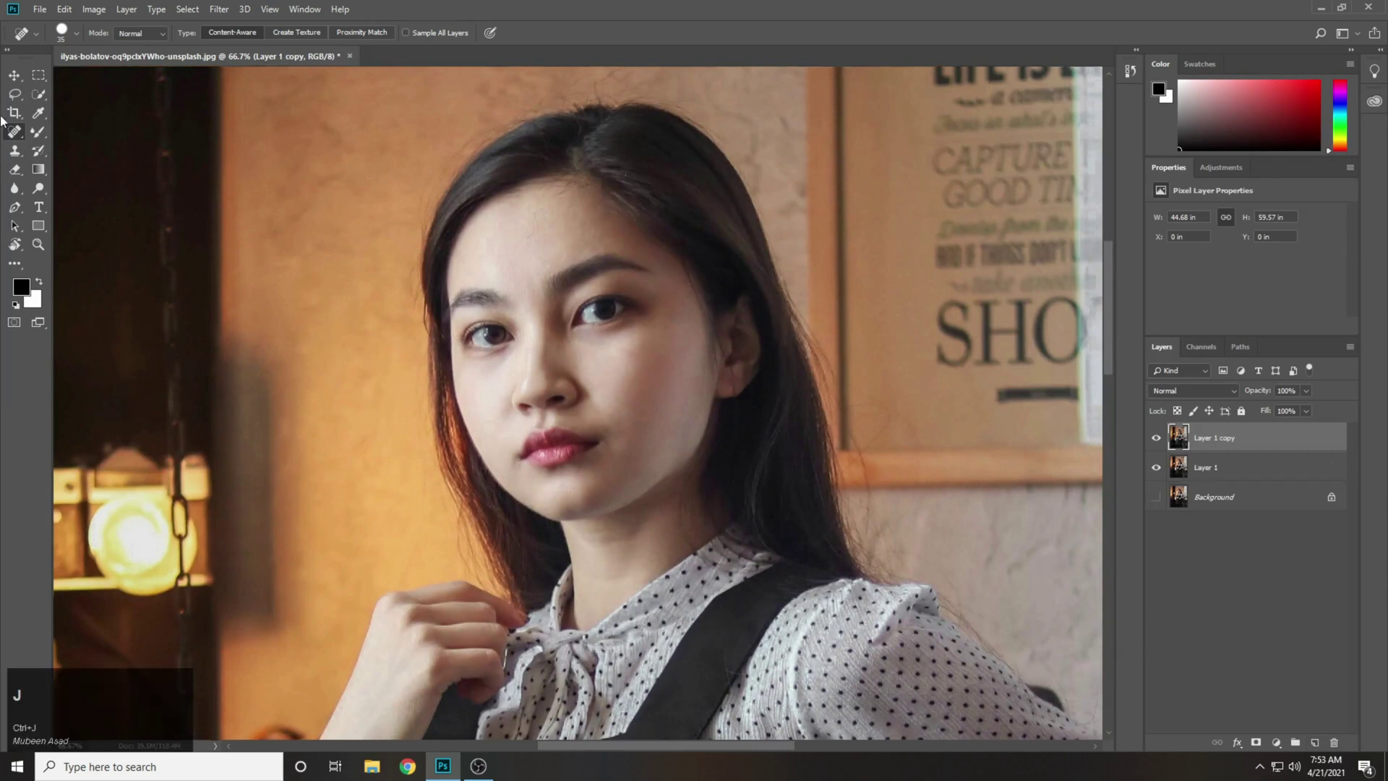
right_click(32, 135)
left_click(87, 174)
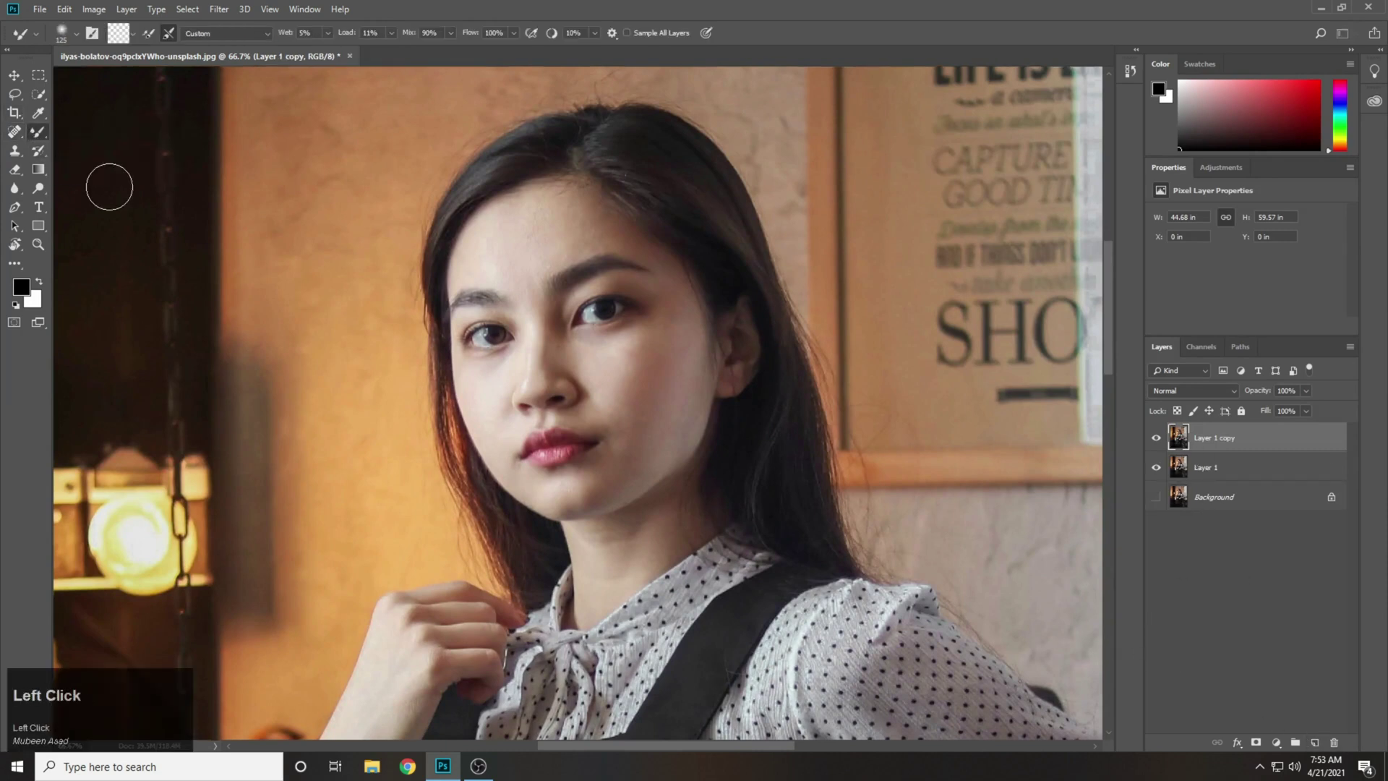
Step: Smooth the skin on the forehead and nose with a small Mixer Brush
key("space")
left_click_drag(645, 356, 649, 380)
key("bracketleft")
key("bracketleft")
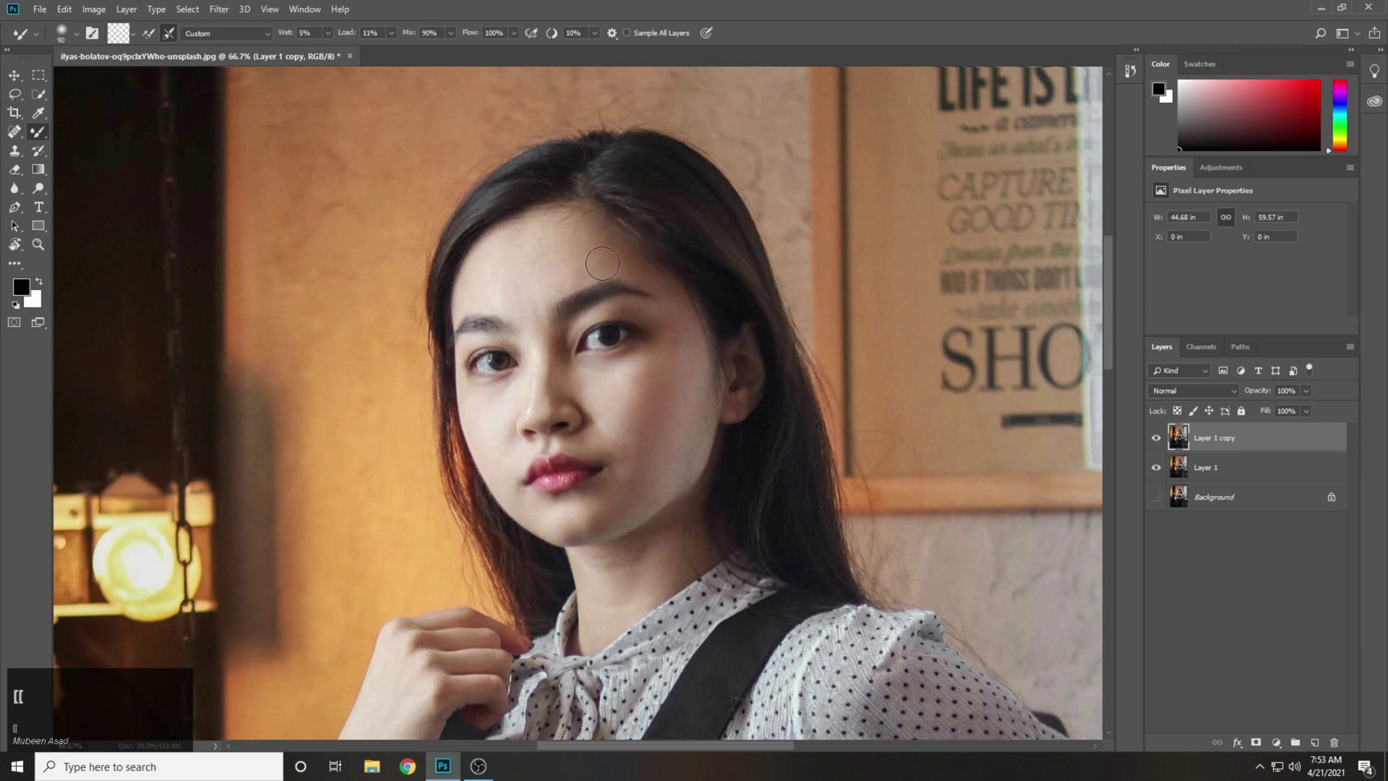
left_click_drag(607, 261, 610, 258)
left_click_drag(526, 291, 524, 305)
key("bracketleft")
left_click_drag(534, 395, 549, 374)
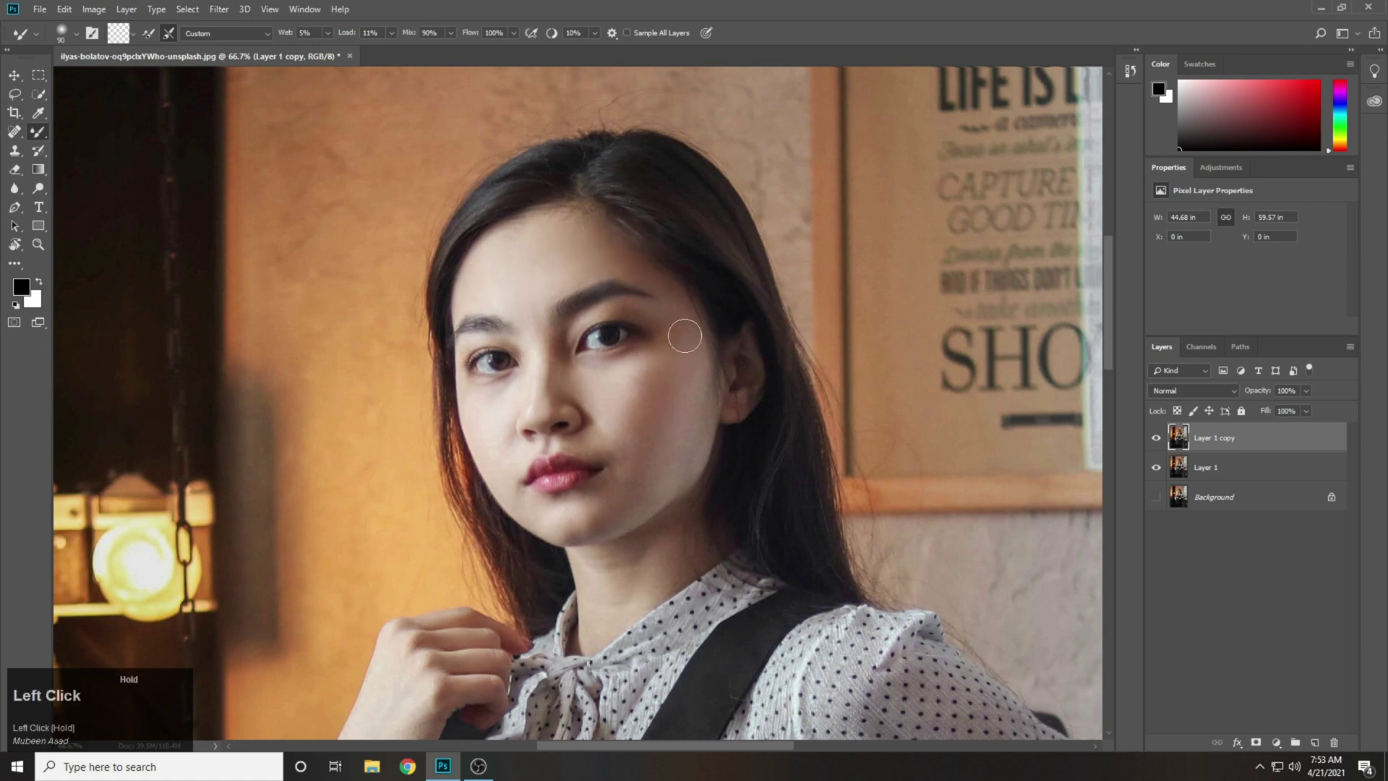
Step: Smooth the skin on the cheeks, jaw and chin with a larger Mixer Brush
left_click_drag(692, 414, 683, 437)
key("bracketright")
key("bracketright")
left_click_drag(659, 477, 602, 421)
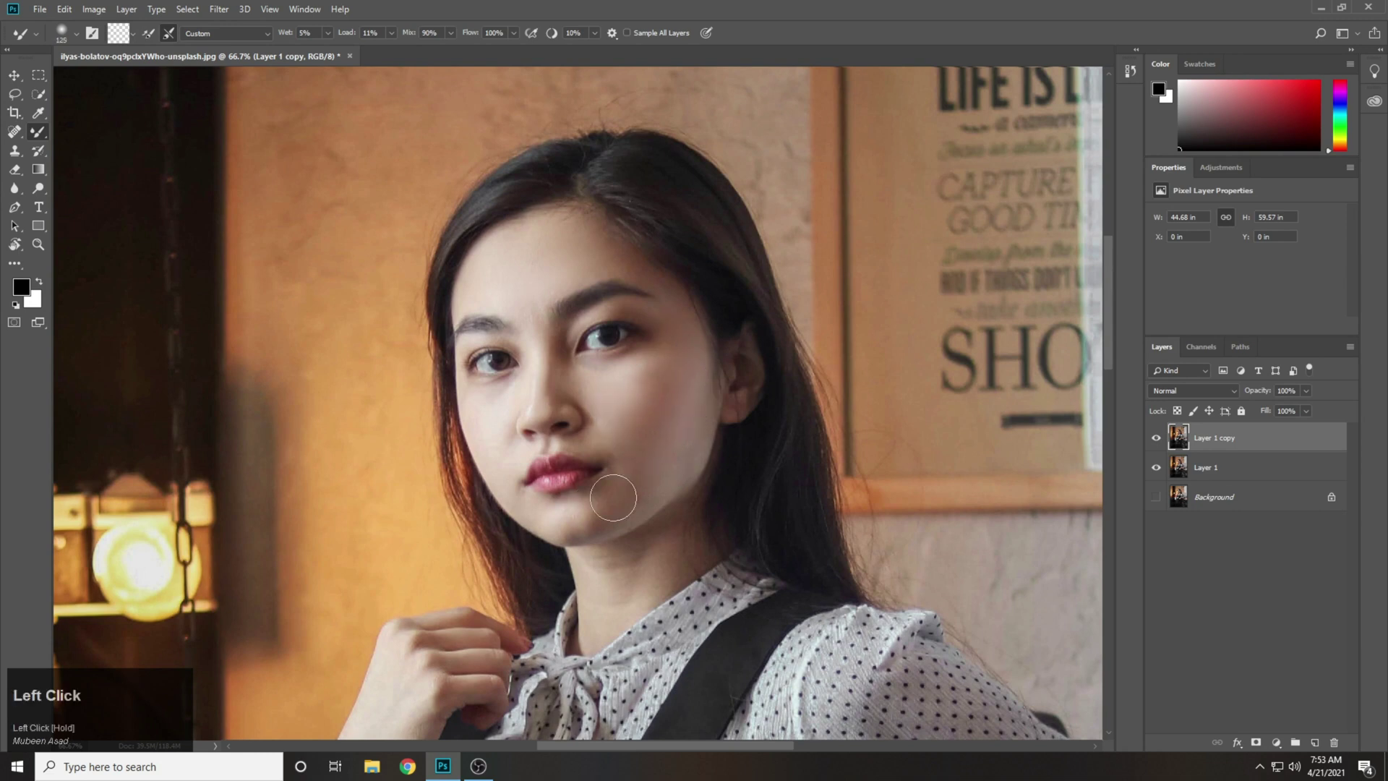
mouse_move(620, 489)
left_mouse_down()
mouse_move(539, 504)
mouse_move(495, 471)
mouse_move(497, 416)
left_mouse_up()
Step: Smooth the skin on the neck and the raised hand with the Mixer Brush
key("space")
left_click_drag(622, 530, 614, 378)
mouse_move(670, 429)
left_mouse_down()
mouse_move(662, 381)
mouse_move(556, 409)
mouse_move(600, 438)
mouse_move(654, 341)
mouse_move(655, 377)
left_mouse_up()
key("space")
key("space")
left_click_drag(611, 427, 665, 340)
mouse_move(505, 415)
left_mouse_down()
mouse_move(480, 489)
mouse_move(430, 545)
left_mouse_up()
key("space")
mouse_move(911, 628)
left_mouse_down()
mouse_move(703, 461)
mouse_move(748, 464)
left_mouse_up()
scroll(1001, 431, "up", 5)
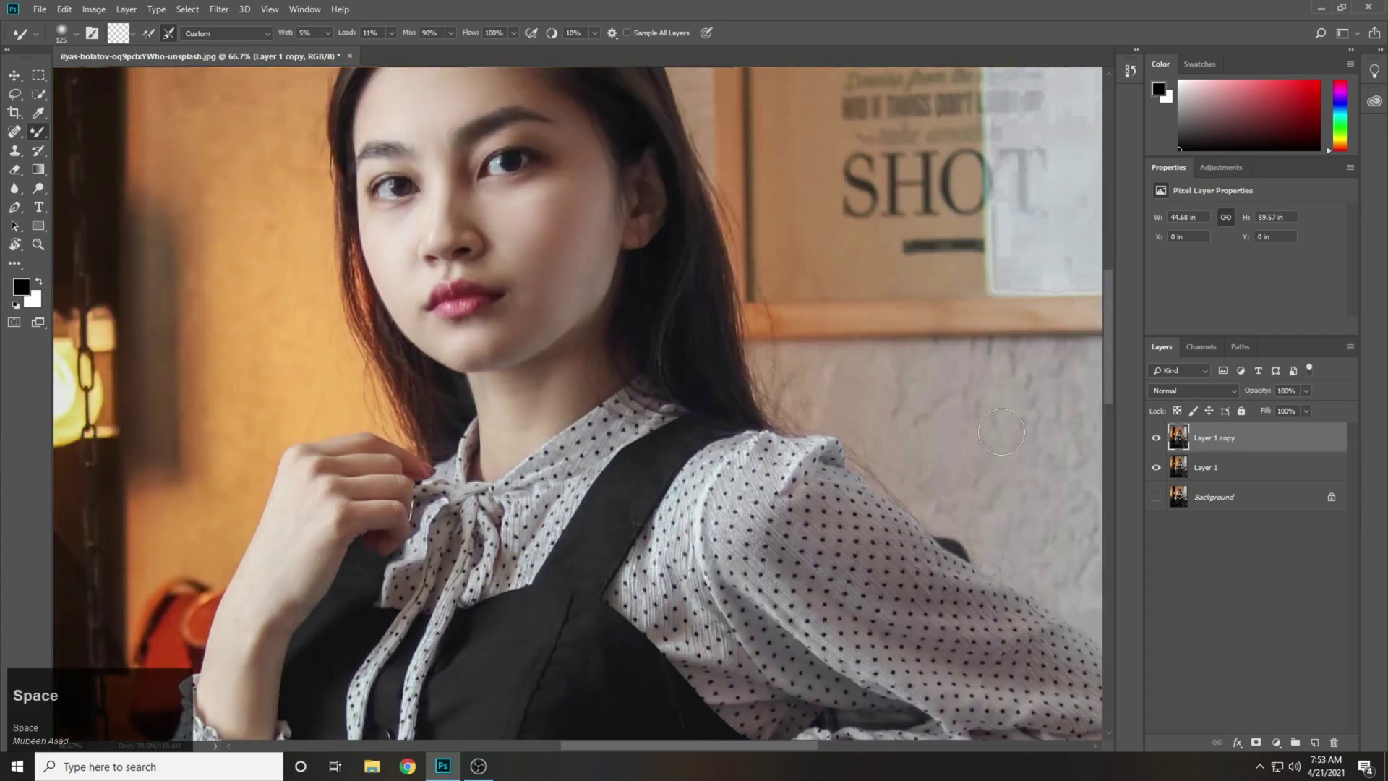
Step: Reduce the smoothed layer's opacity to 60% and compare the skin with that layer hidden and shown
left_click(1284, 390)
type("70")
left_click(1155, 445)
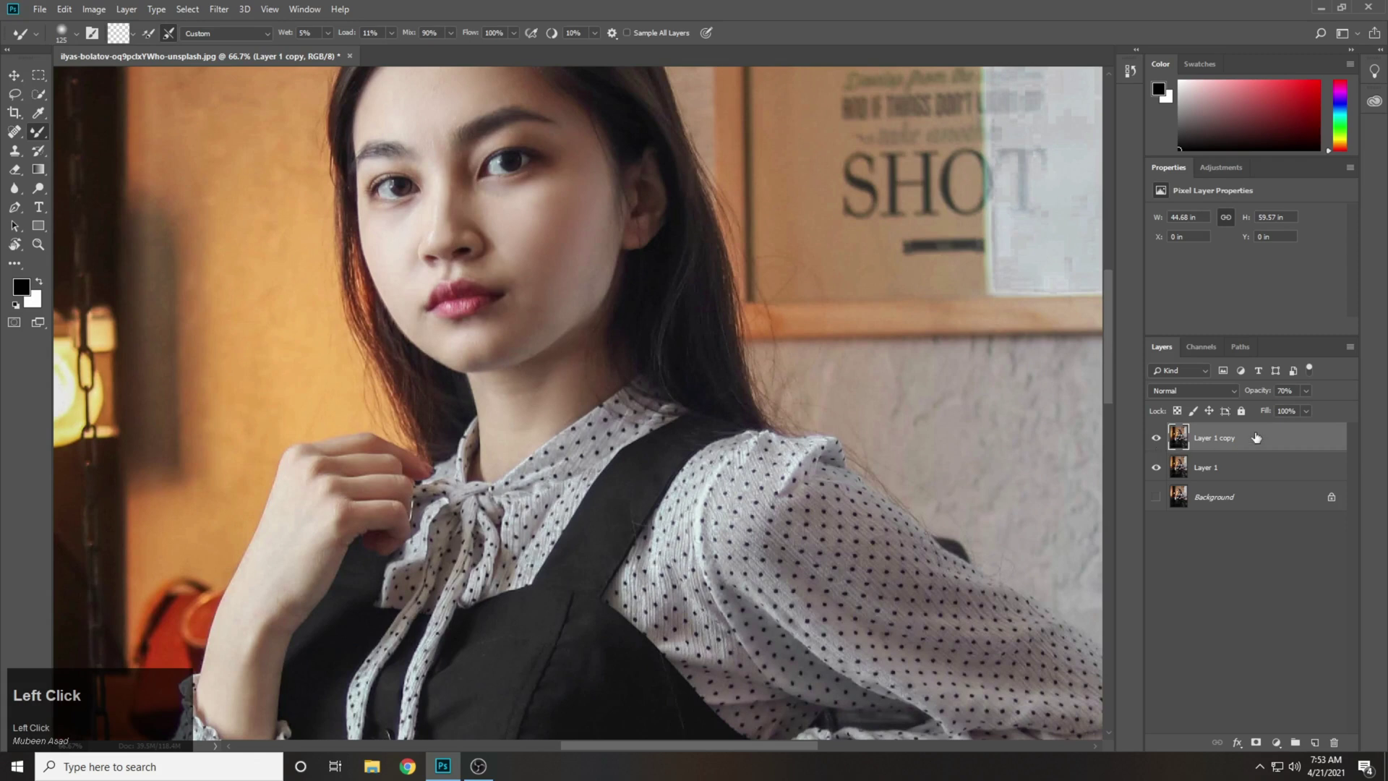
type("60")
left_click(1150, 443)
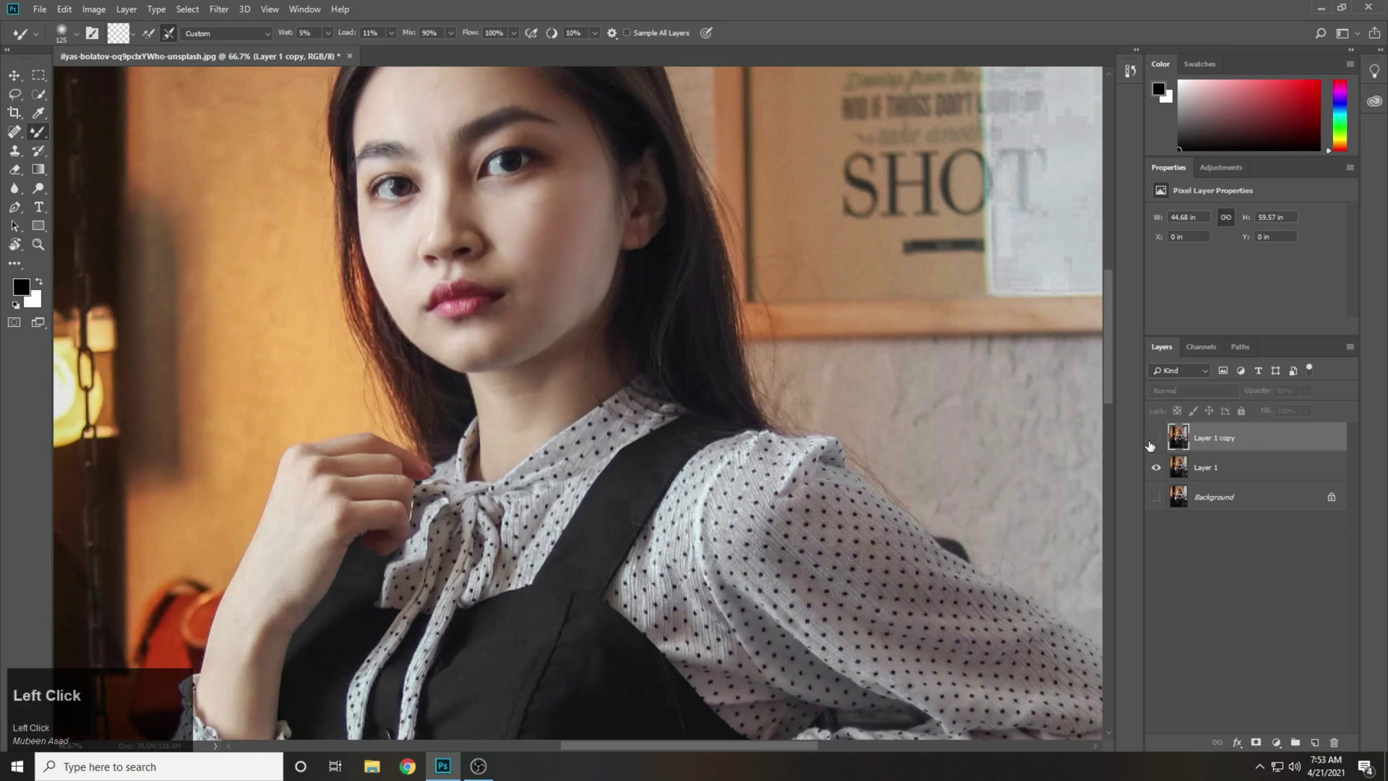
left_click(1150, 443)
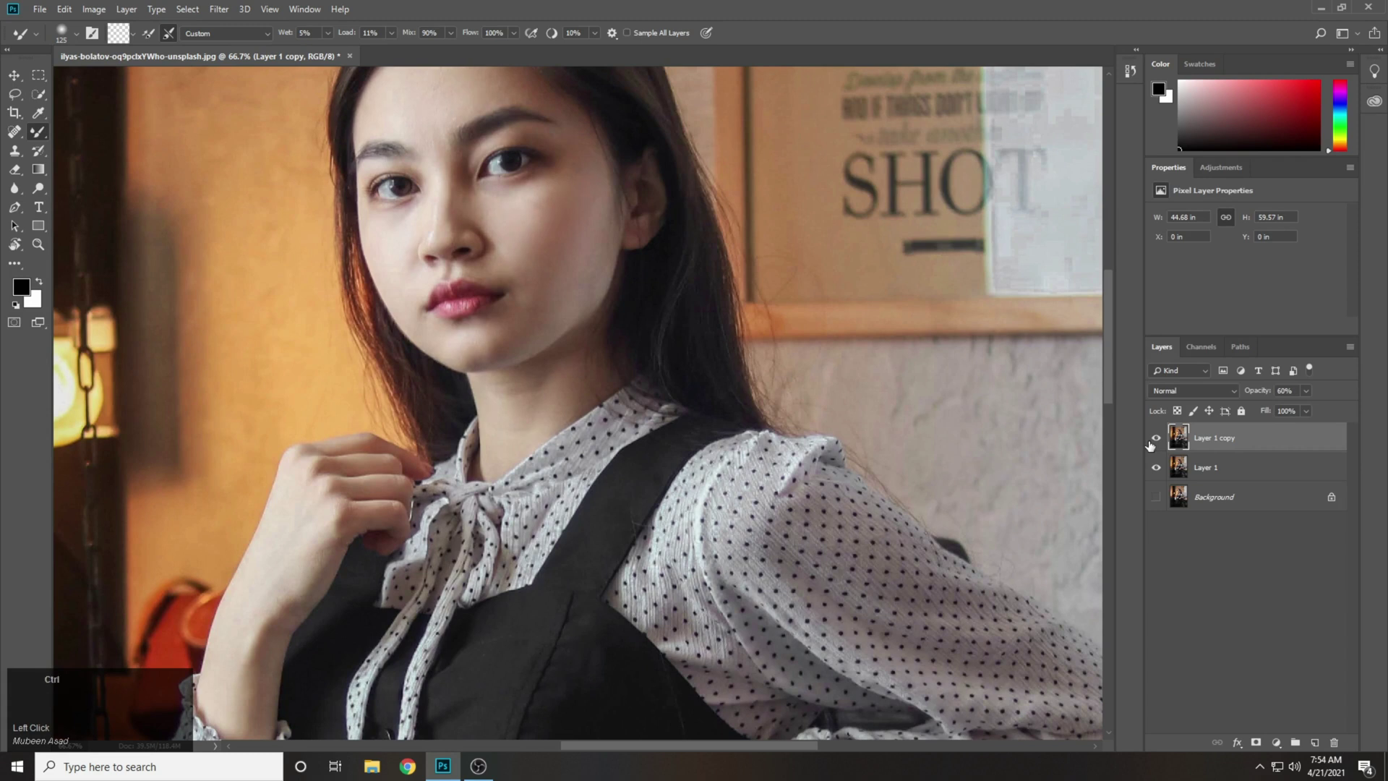
Step: Merge the visible retouching layers into one, leaving the hidden Background separate
key("ctrl+plus")
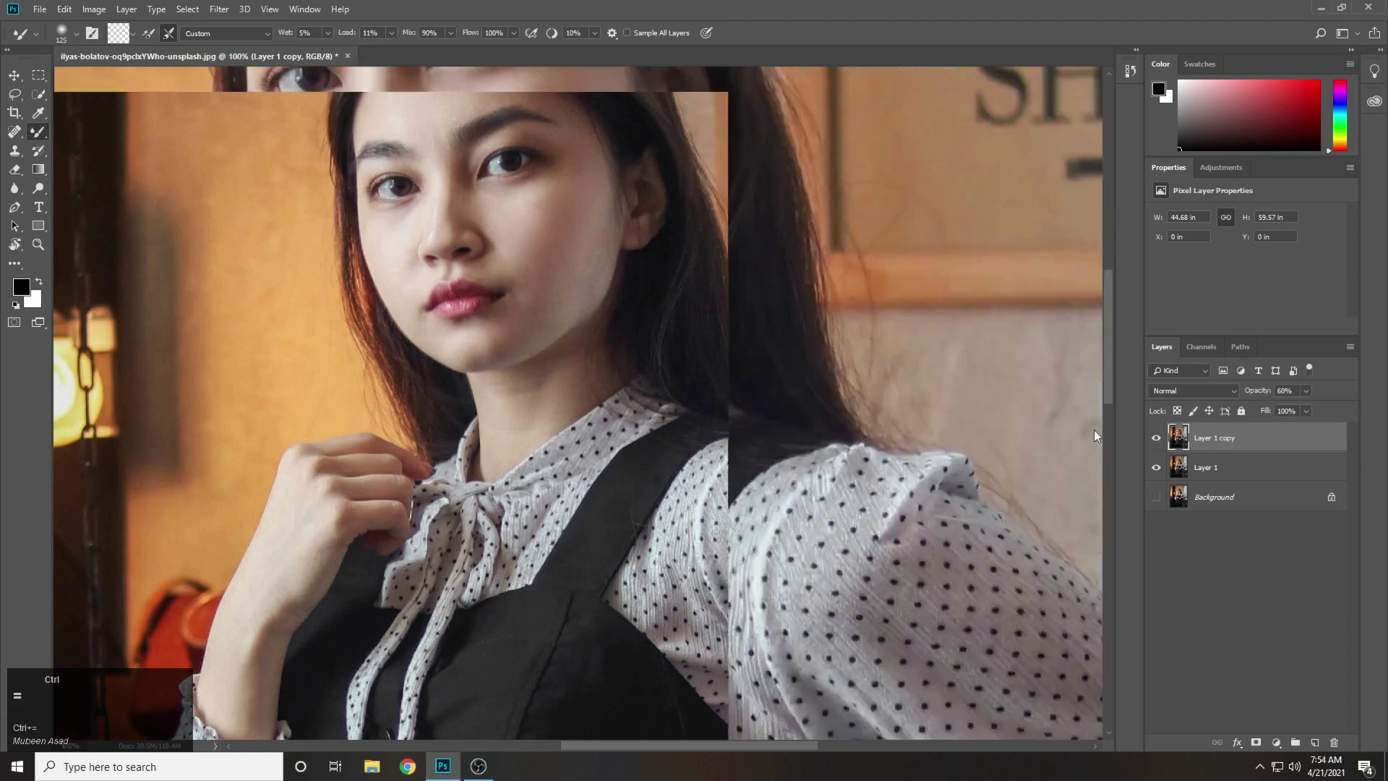
left_click_drag(697, 347, 730, 510)
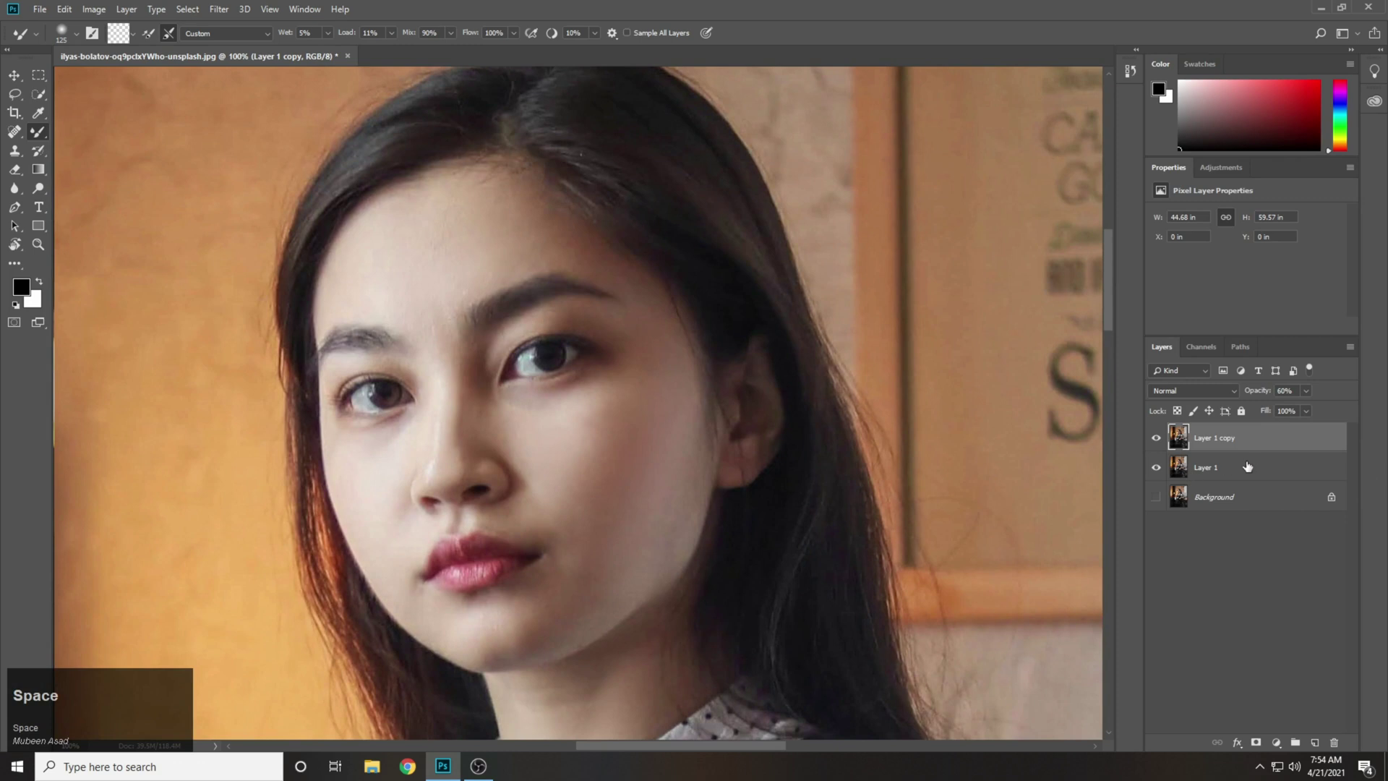
key("ctrl+shift+e")
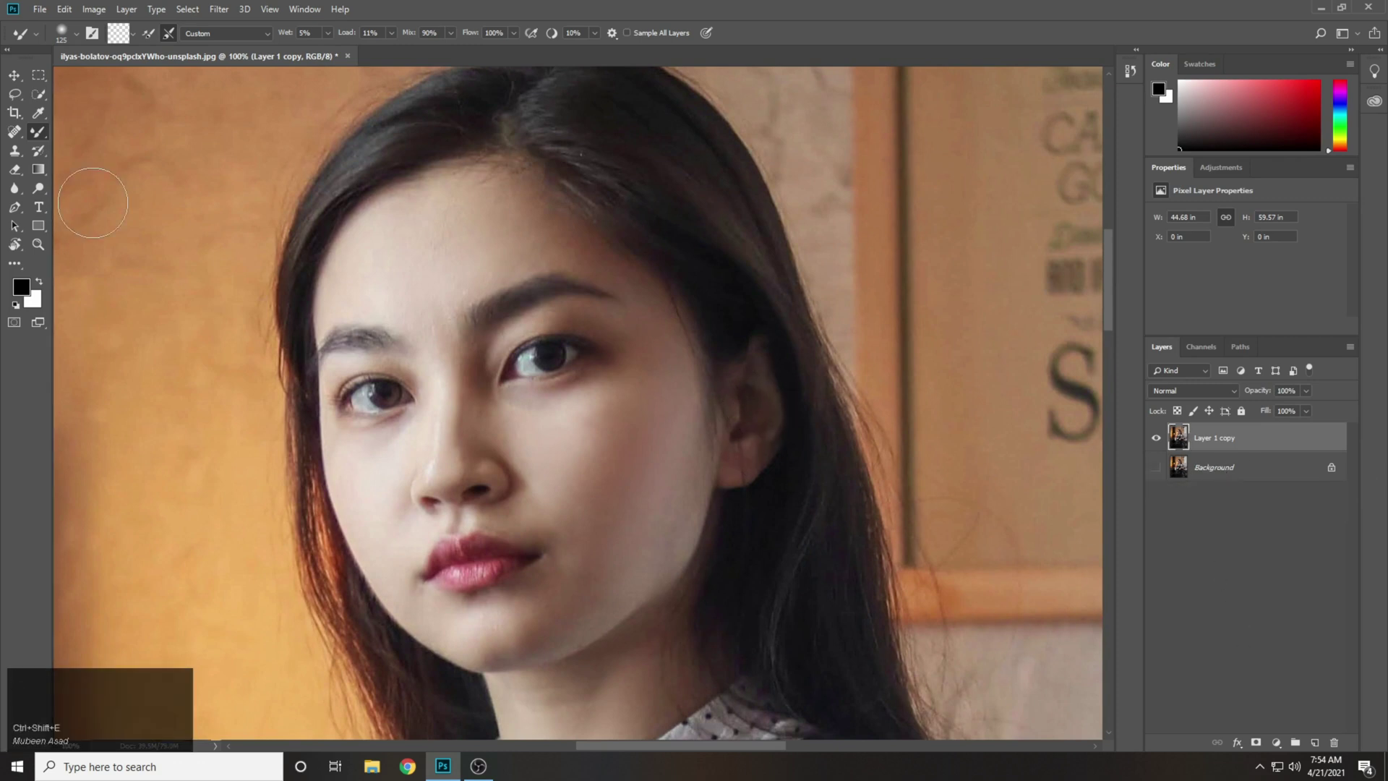
Step: Duplicate the merged layer and apply a High Pass filter with a reduced radius to the copy
left_click(14, 75)
key("ctrl+j")
left_click(217, 10)
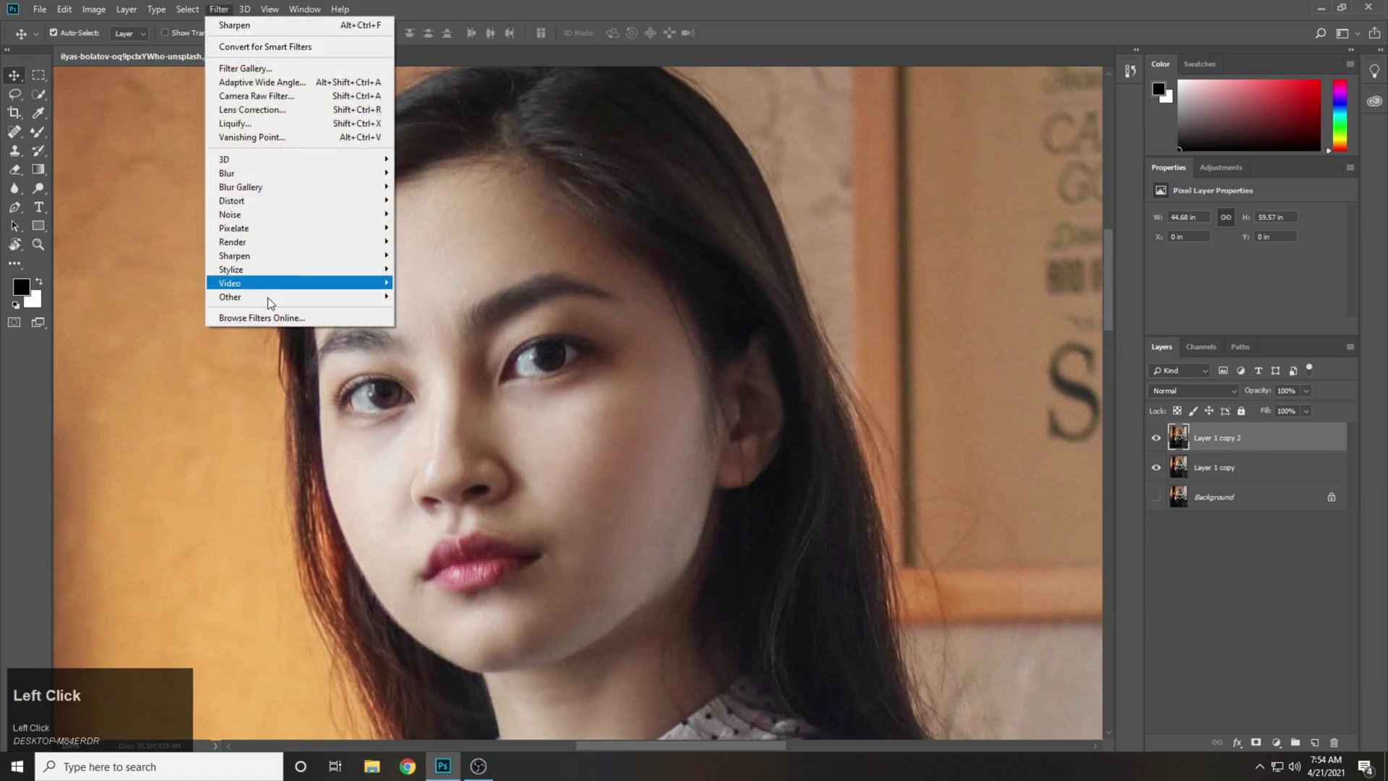
mouse_move(285, 298)
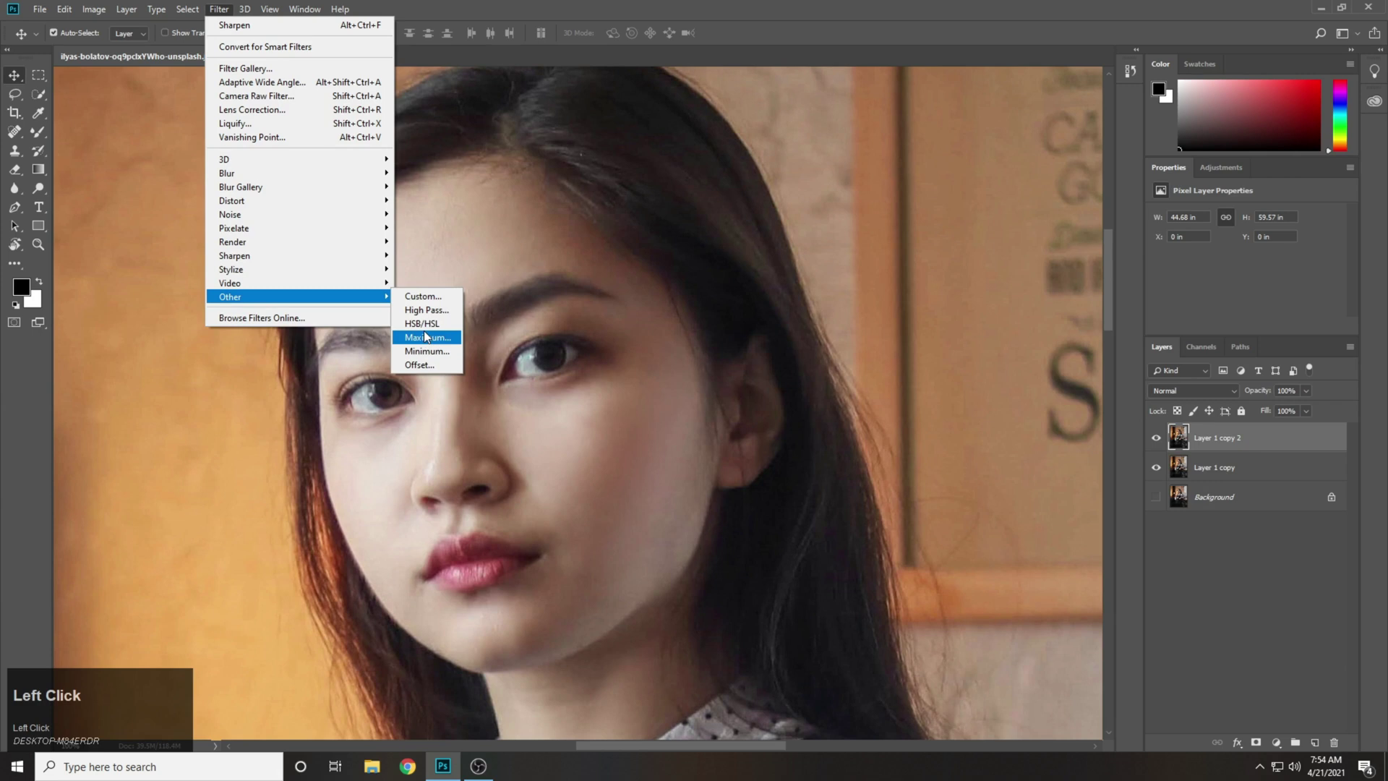
left_click(424, 309)
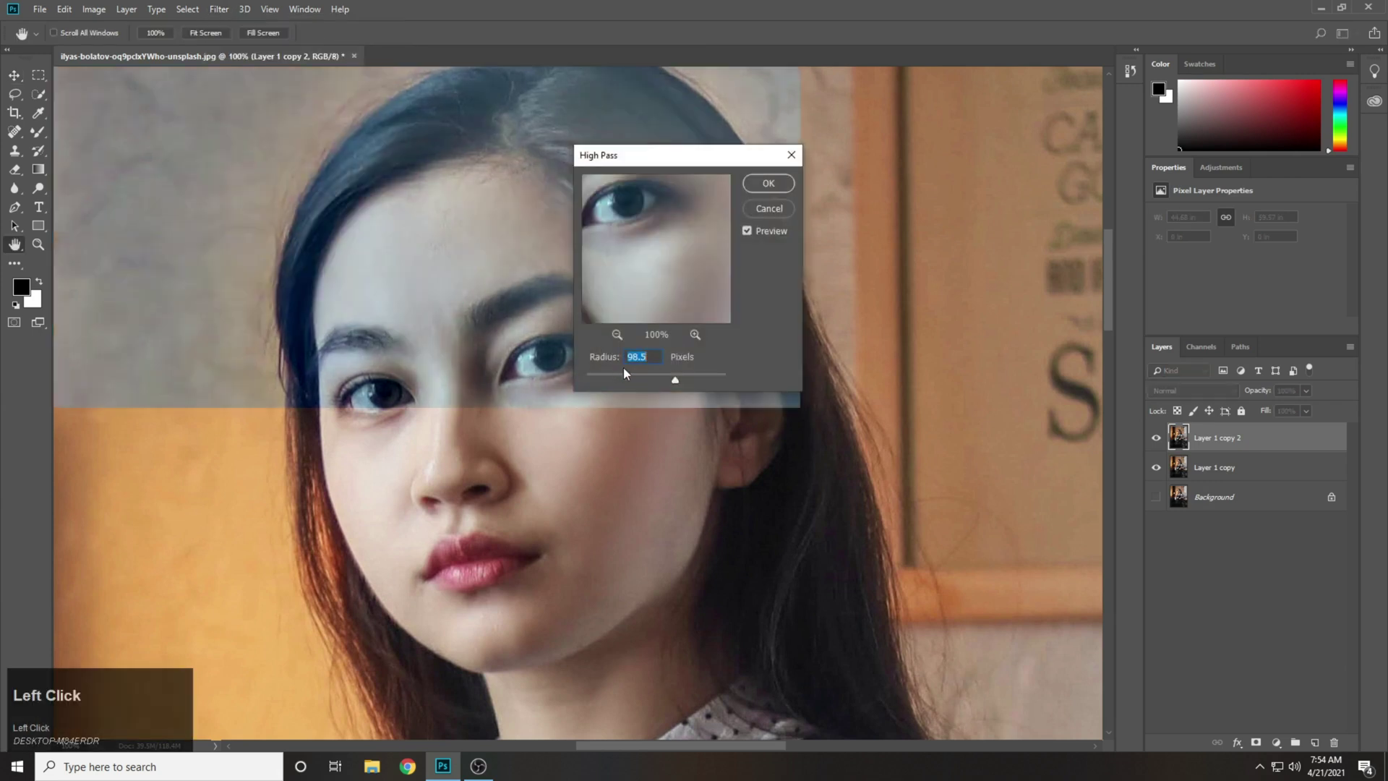
left_click_drag(672, 379, 725, 394)
left_click(642, 377)
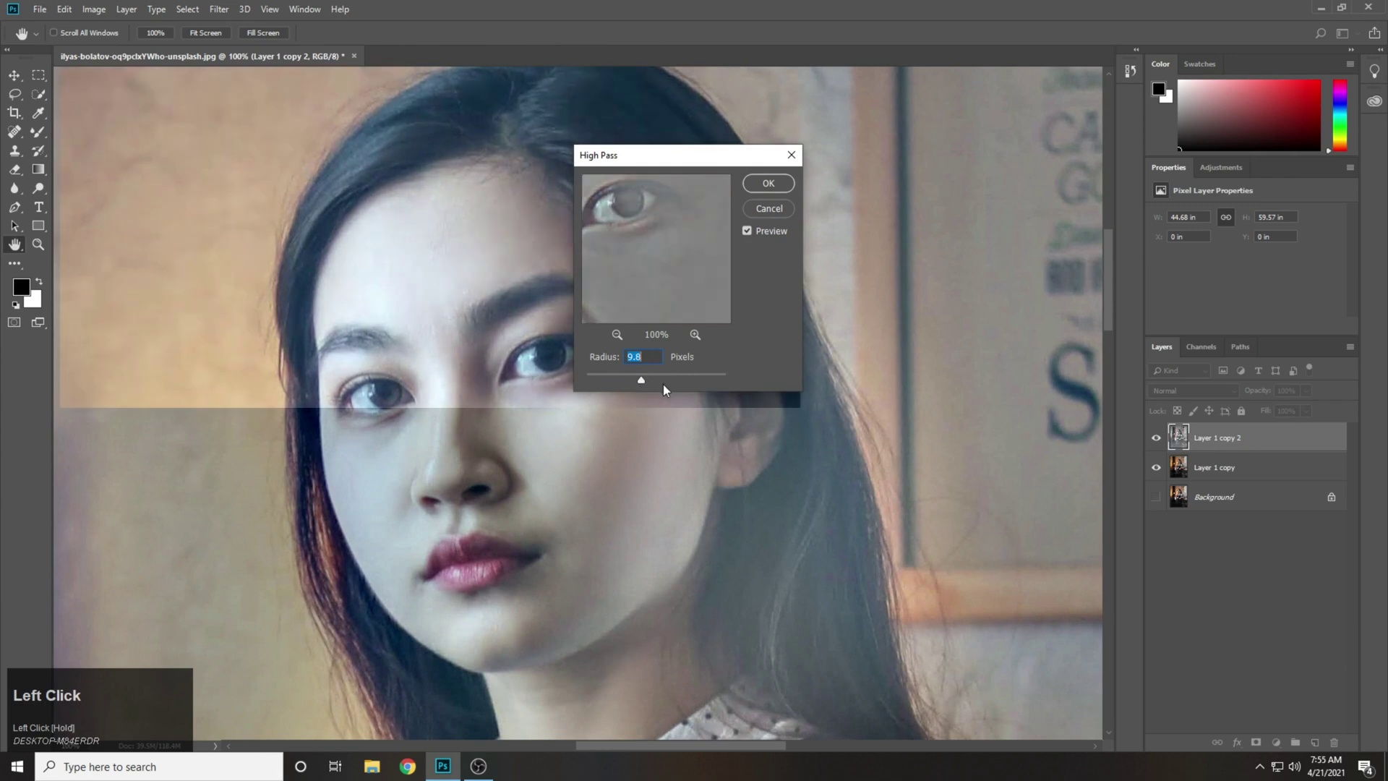
left_click(651, 380)
left_click(767, 189)
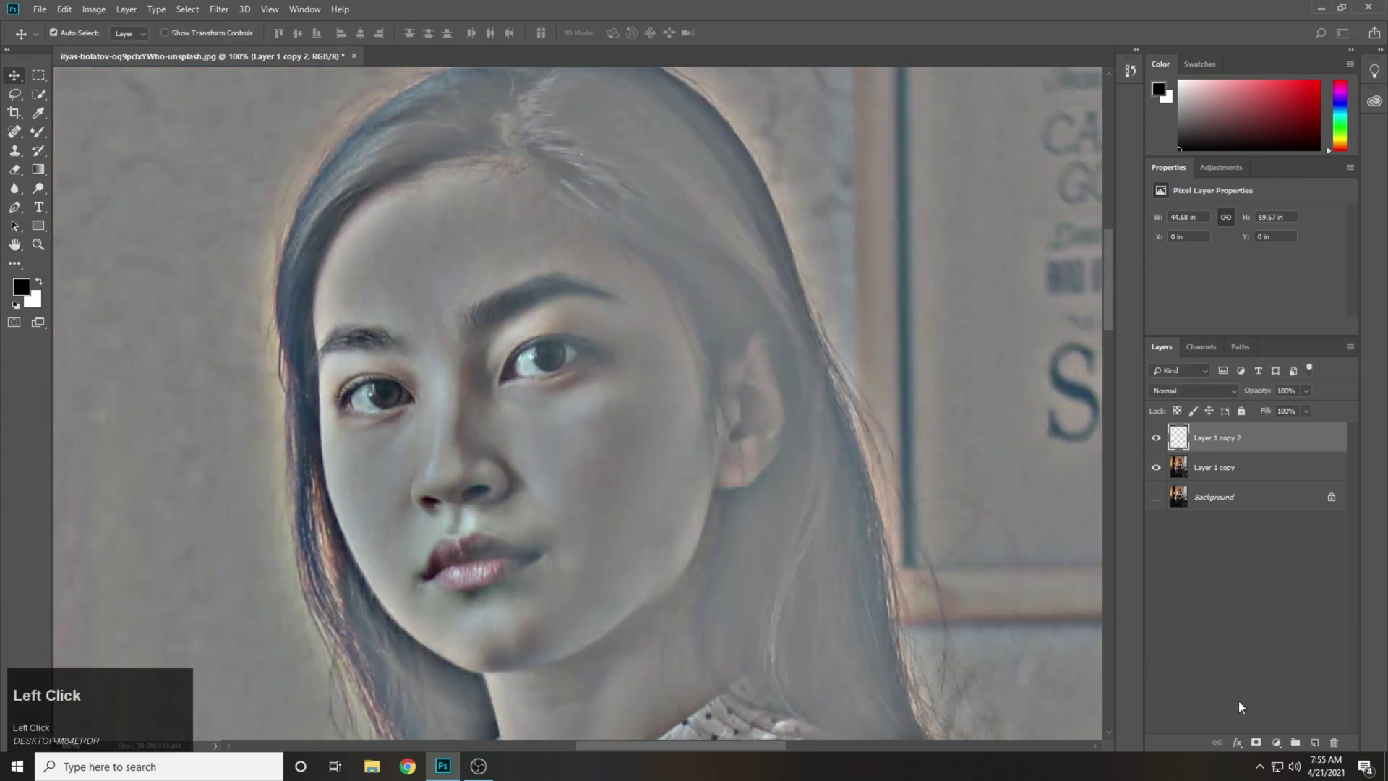
left_click(1197, 390)
left_click(1161, 445)
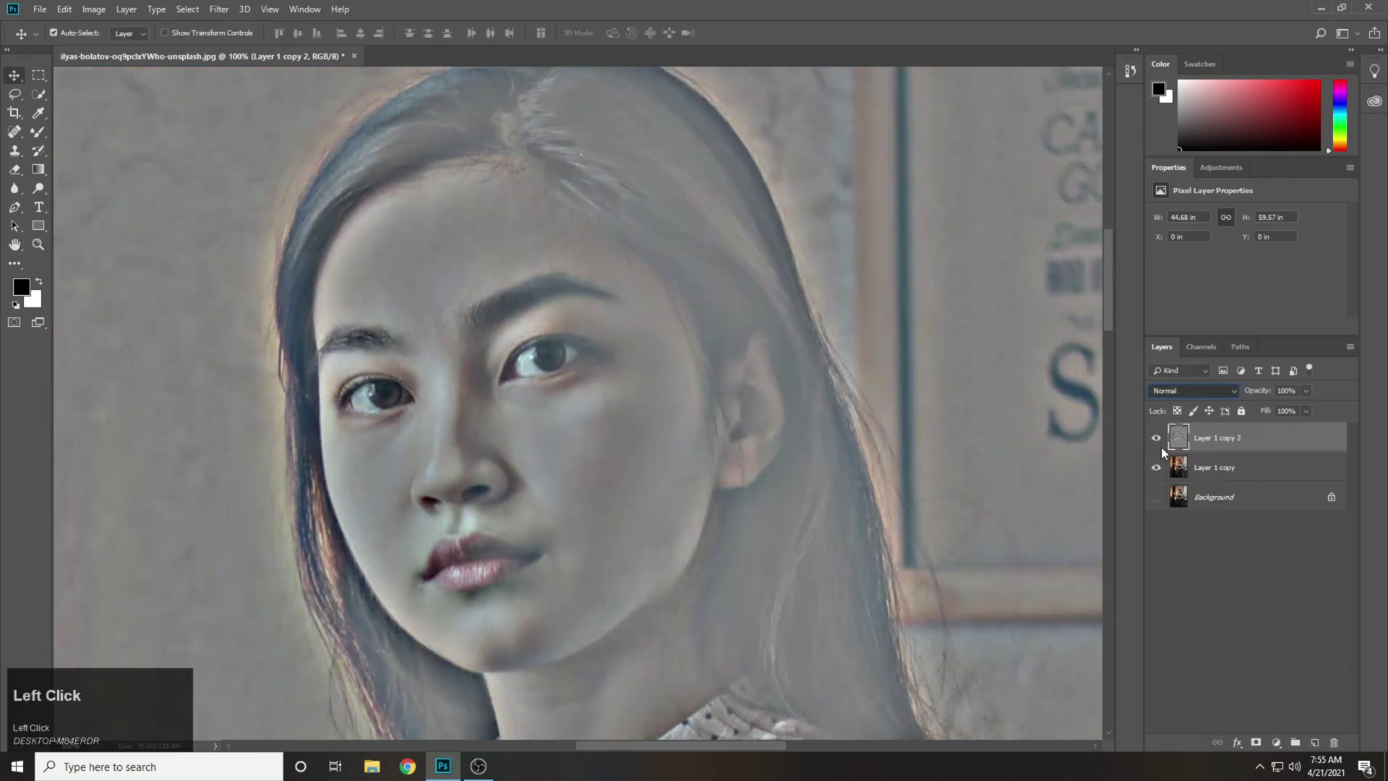
left_click(1212, 392)
left_click(1178, 514)
left_click(1177, 394)
left_click(1179, 533)
Step: Set the High Pass layer's blend mode to Soft Light and compare the image with it hidden and shown
left_click(1193, 390)
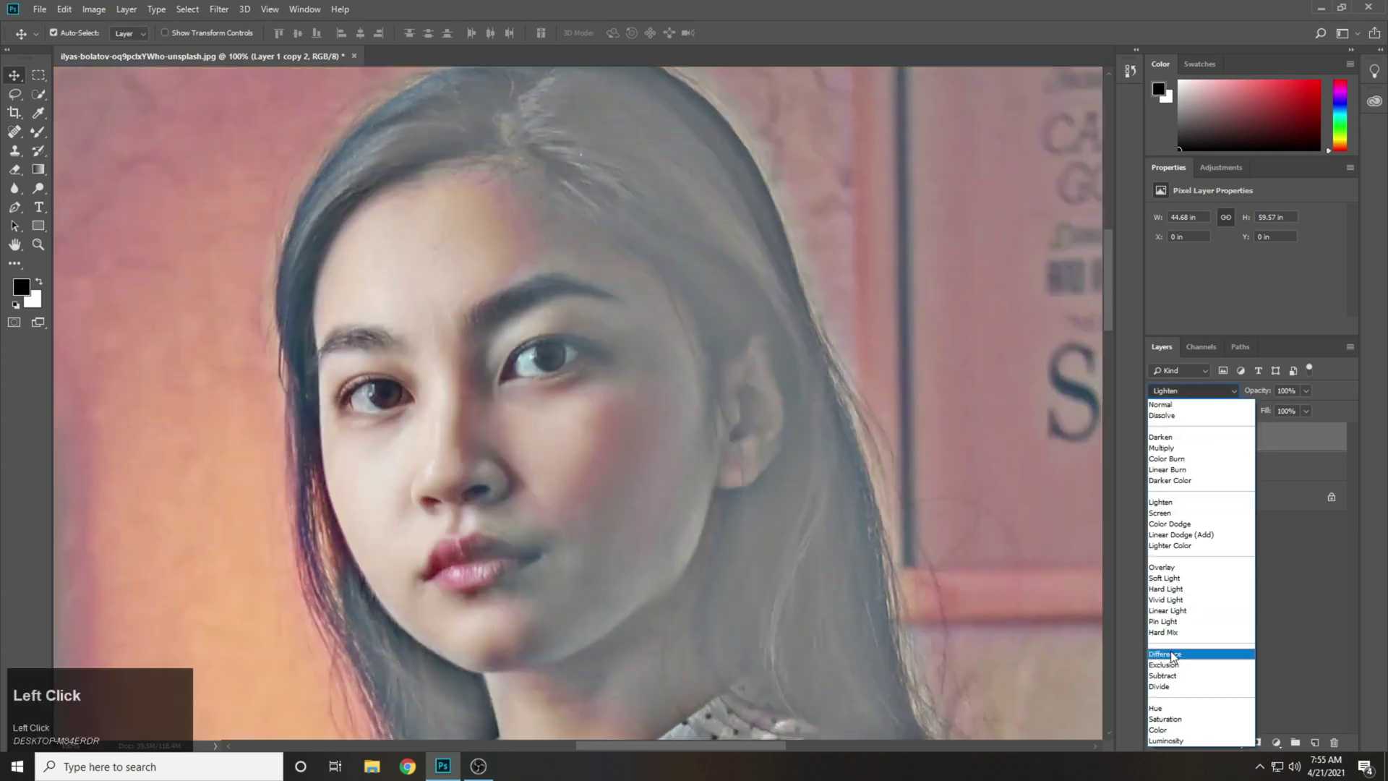
left_click(1169, 578)
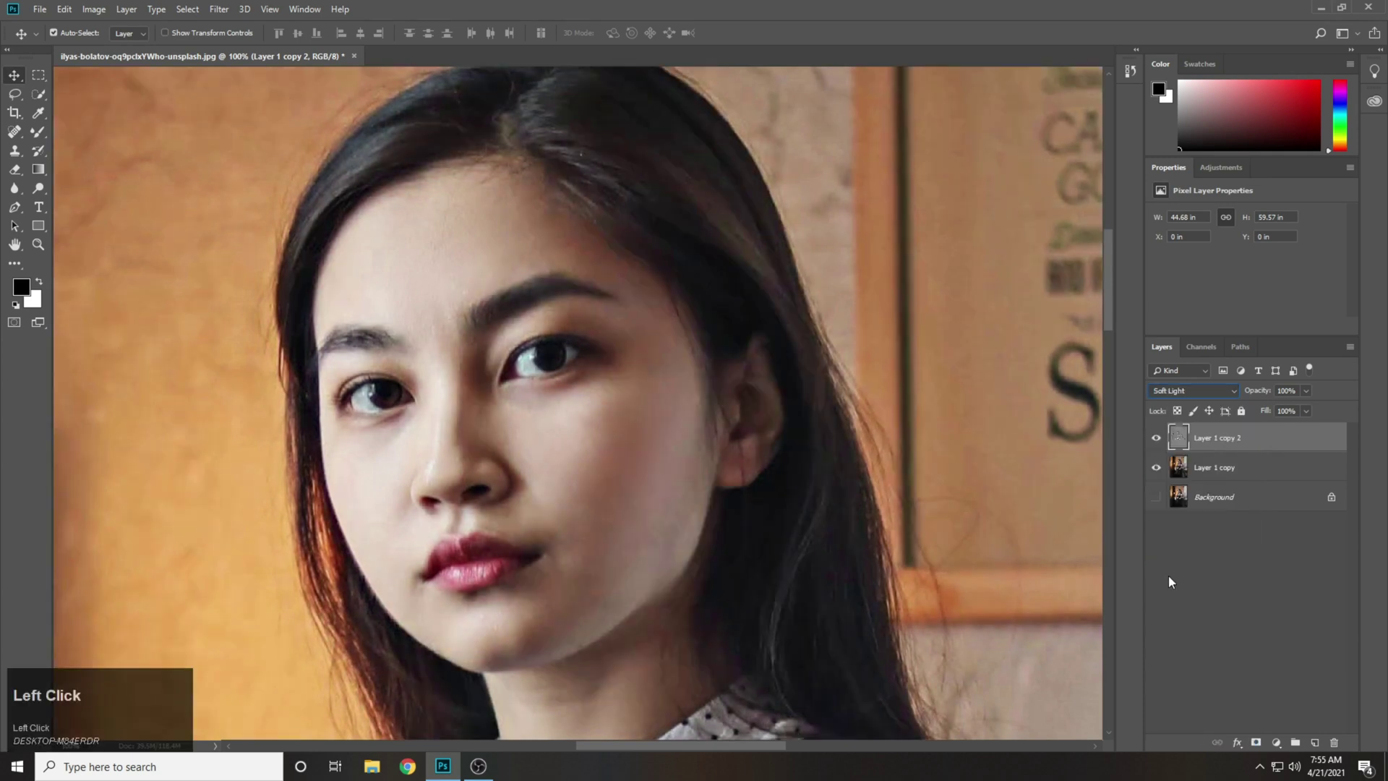
left_click(1158, 441)
left_click(1158, 441)
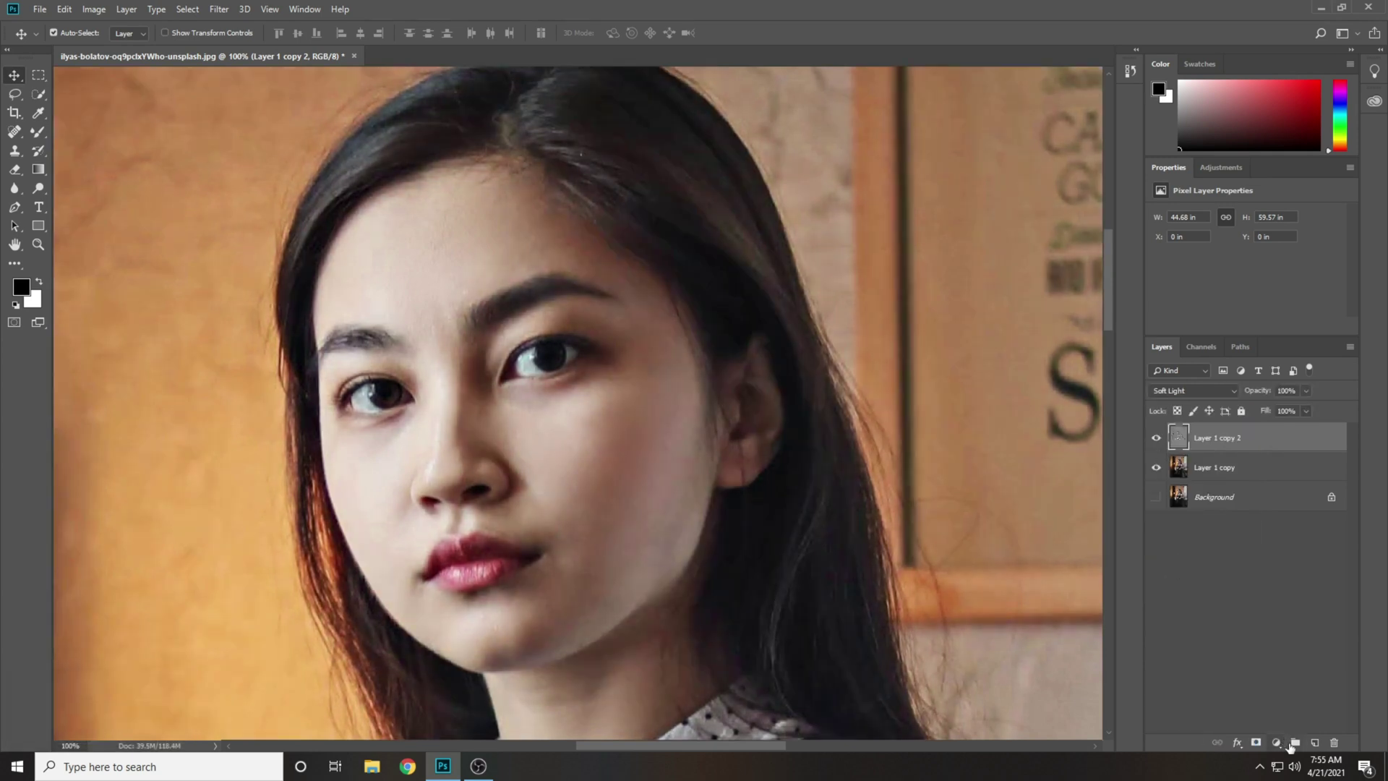
Step: Add an inverted, all-black layer mask to the High Pass layer and activate the Brush for painting on it
left_click(1256, 741)
key("ctrl+i")
key("ctrl+plus")
left_click_drag(546, 315, 776, 357)
key("b")
right_click(39, 132)
left_click(105, 132)
Step: Paint white on the mask over both eyes with a small brush to reveal the sharpening there
key("[")
key("[")
key("[")
key("[")
key("[")
key("[")
key("[")
key("[")
key("[")
right_click(427, 433)
double_click(480, 578)
key("]")
key("]")
key("]")
mouse_move(445, 433)
left_mouse_down()
mouse_move(417, 413)
mouse_move(353, 428)
left_mouse_up()
mouse_move(692, 370)
left_mouse_down()
mouse_move(731, 359)
mouse_move(695, 368)
left_mouse_up()
Step: Set the masked sharpening layer's opacity to 80% and fit the whole portrait in view
key("ctrl+minus")
key("ctrl+minus")
key("ctrl+equal")
left_click(1289, 391)
type("8")
key("ctrl+0")
left_click(1168, 538)
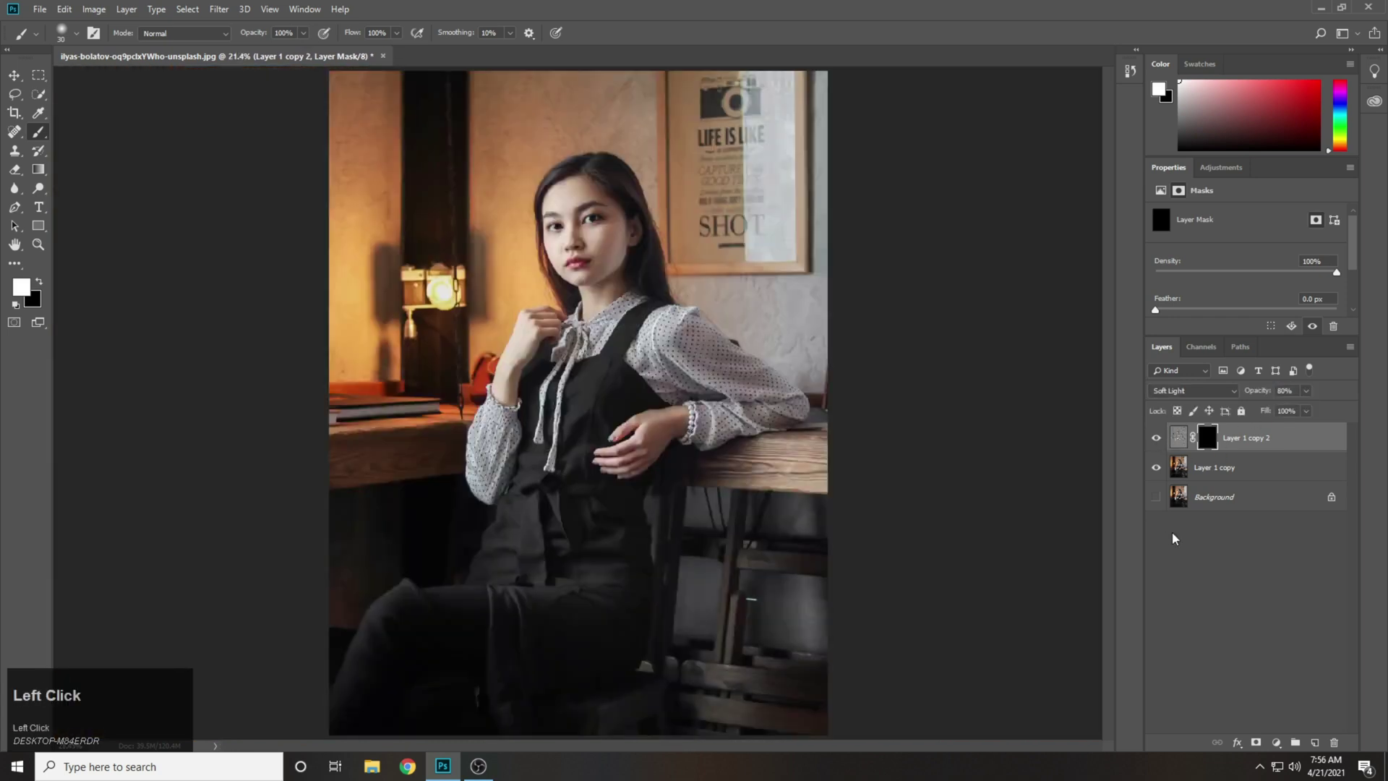
Step: Undo the merge of the visible layers and stamp them into a new layer on top instead
key("ctrl+shift+e")
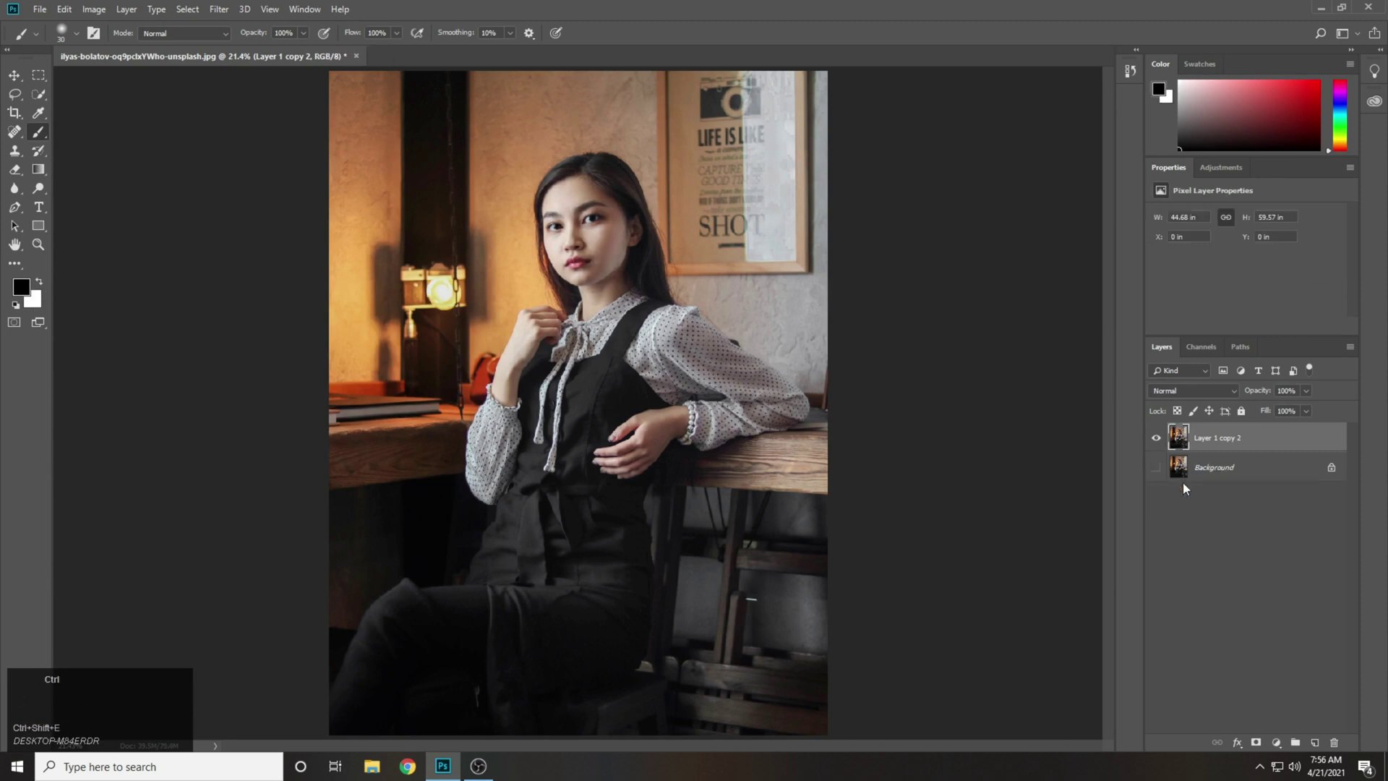
key("ctrl+alt+z")
key("ctrl+shift+alt+e")
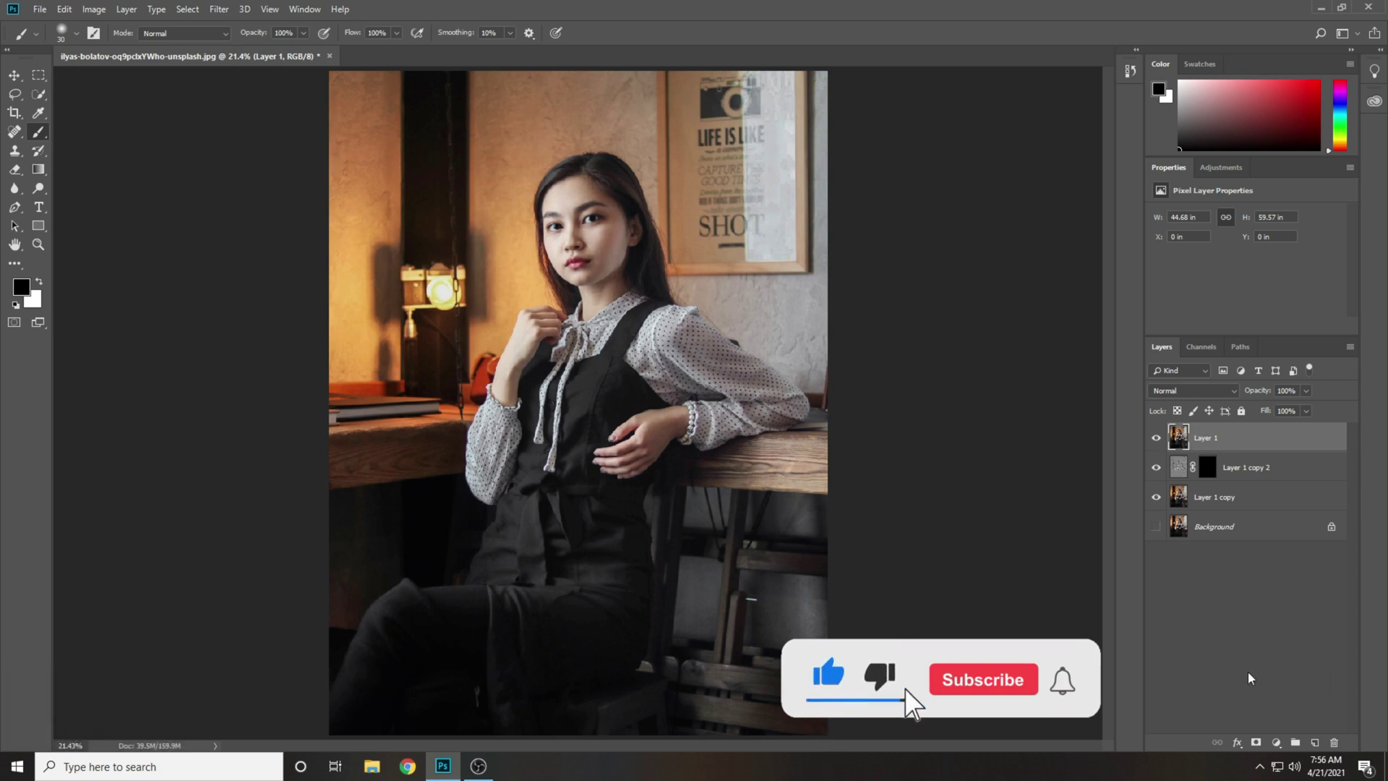
Step: Duplicate the stamped layer and apply a Gaussian Blur with a radius of 1 pixel to the copy
key("ctrl+j")
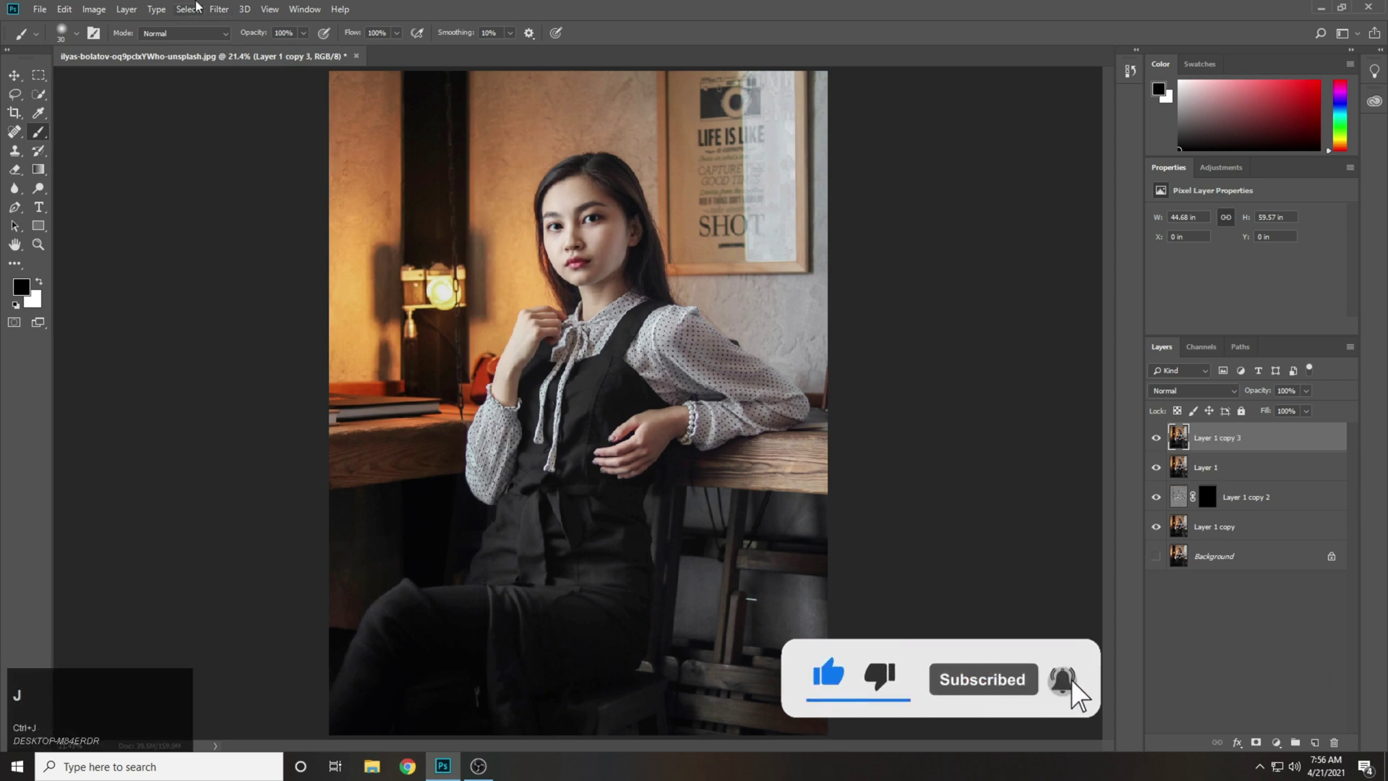
left_click(210, 10)
mouse_move(311, 172)
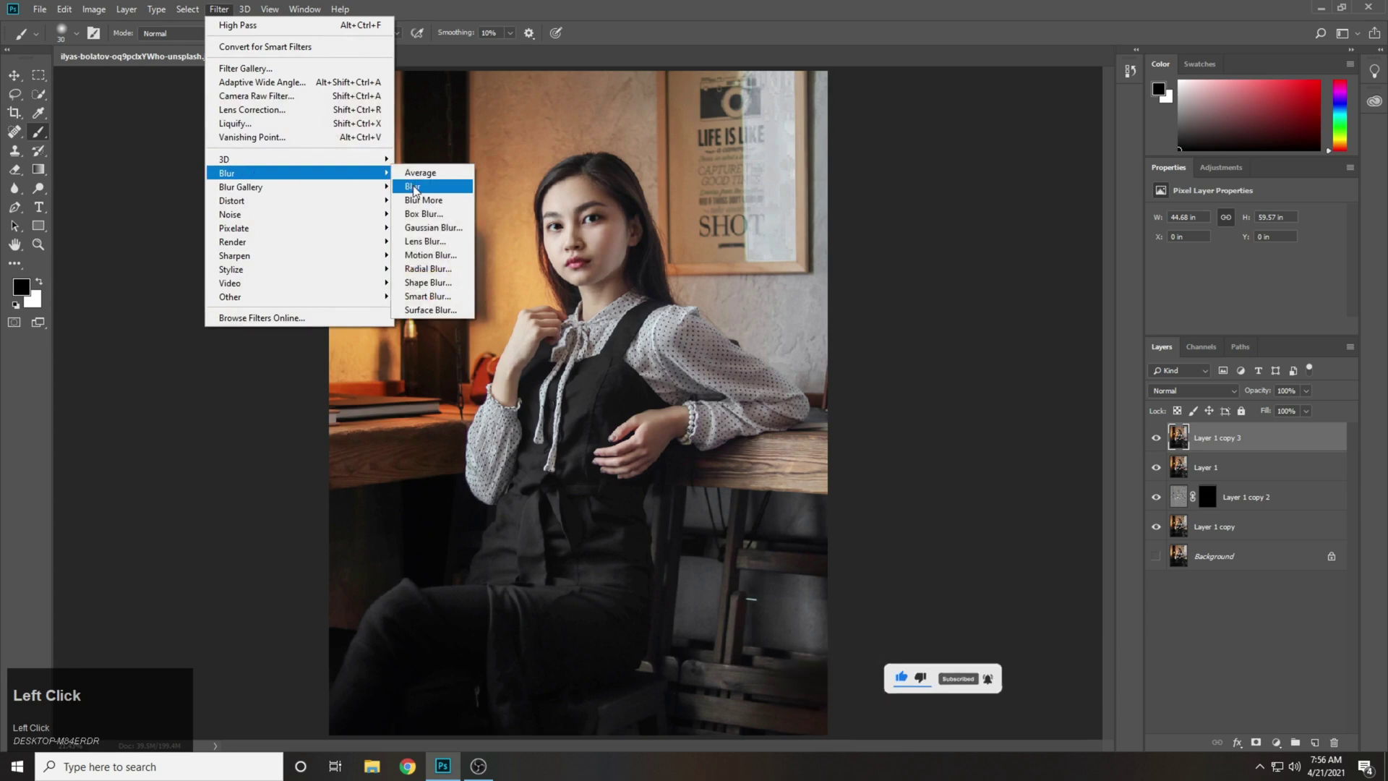
left_click(433, 227)
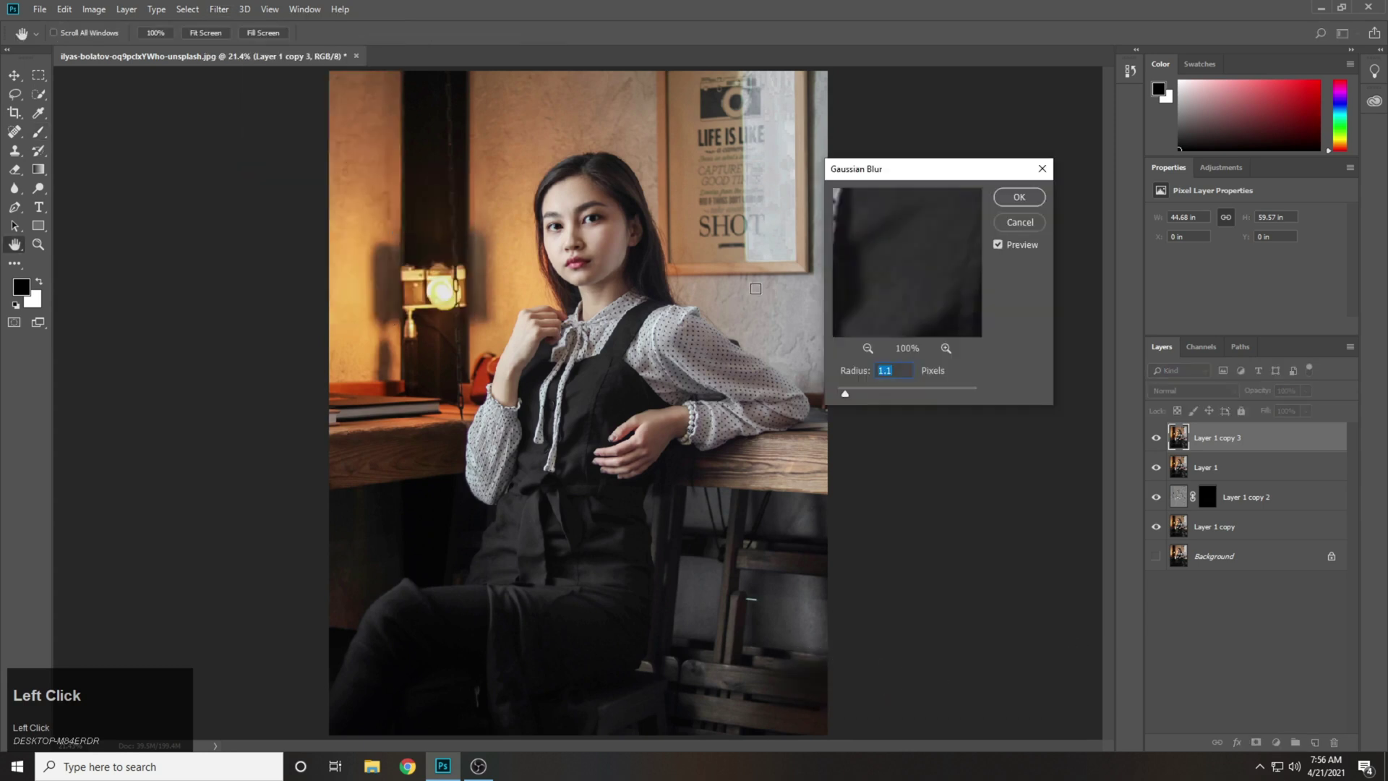
key("ctrl+equal")
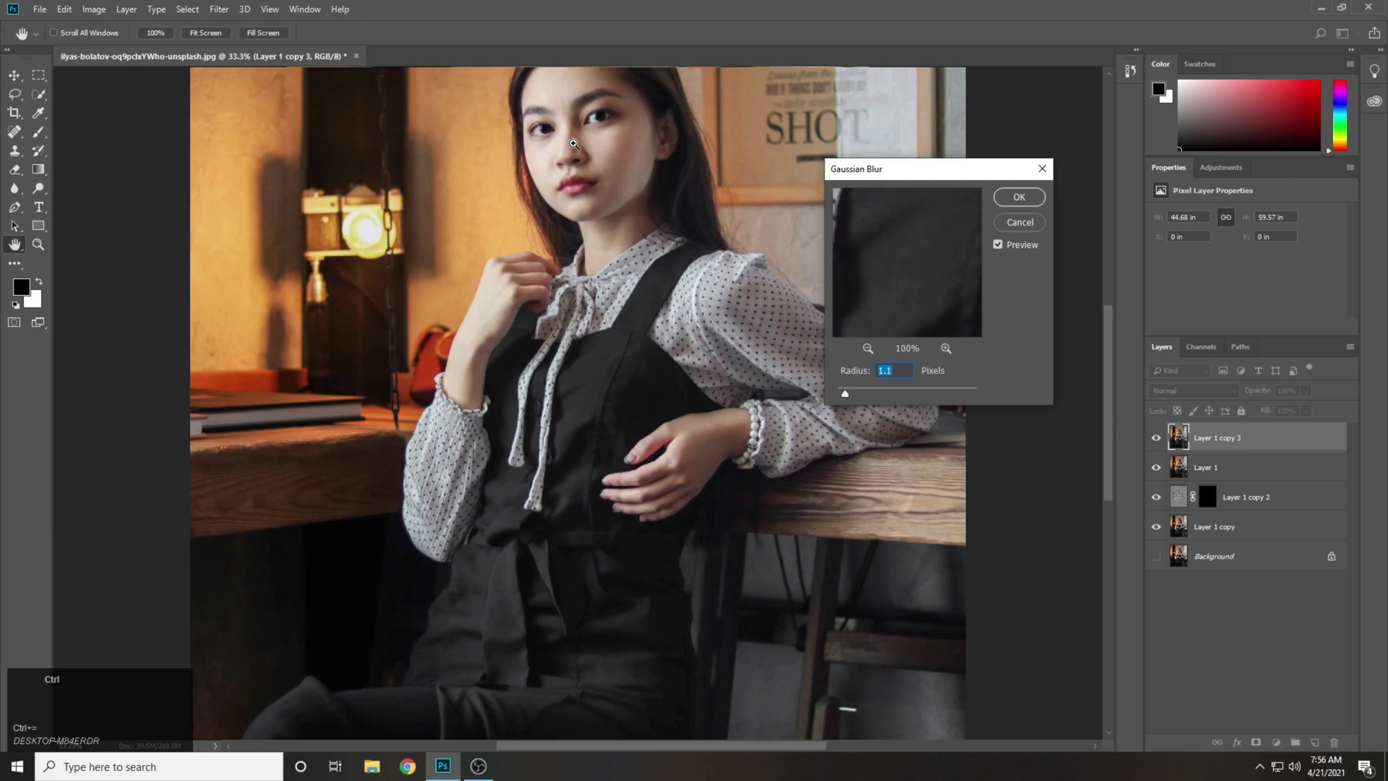
left_click(519, 106)
scroll(613, 257, "up", 5)
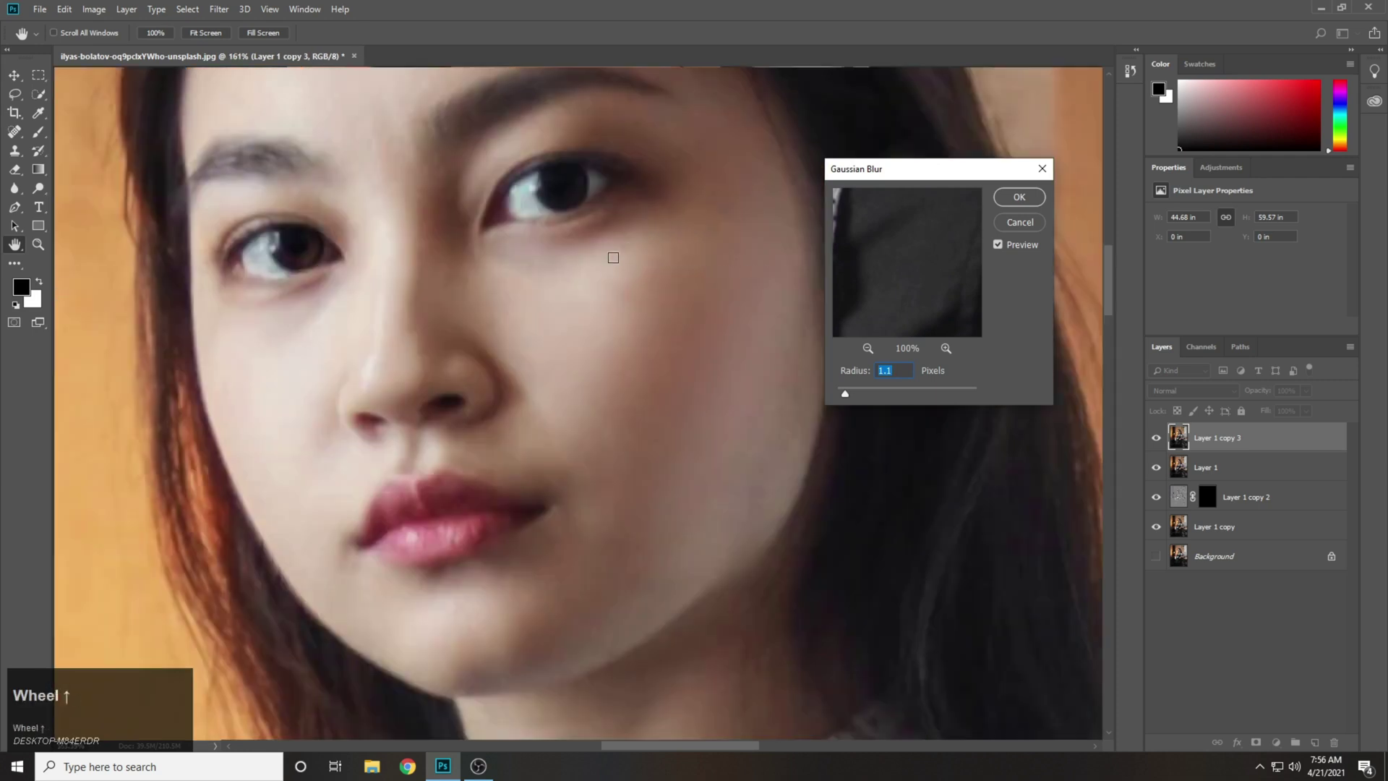
left_click(845, 392)
left_click_drag(847, 396, 850, 397)
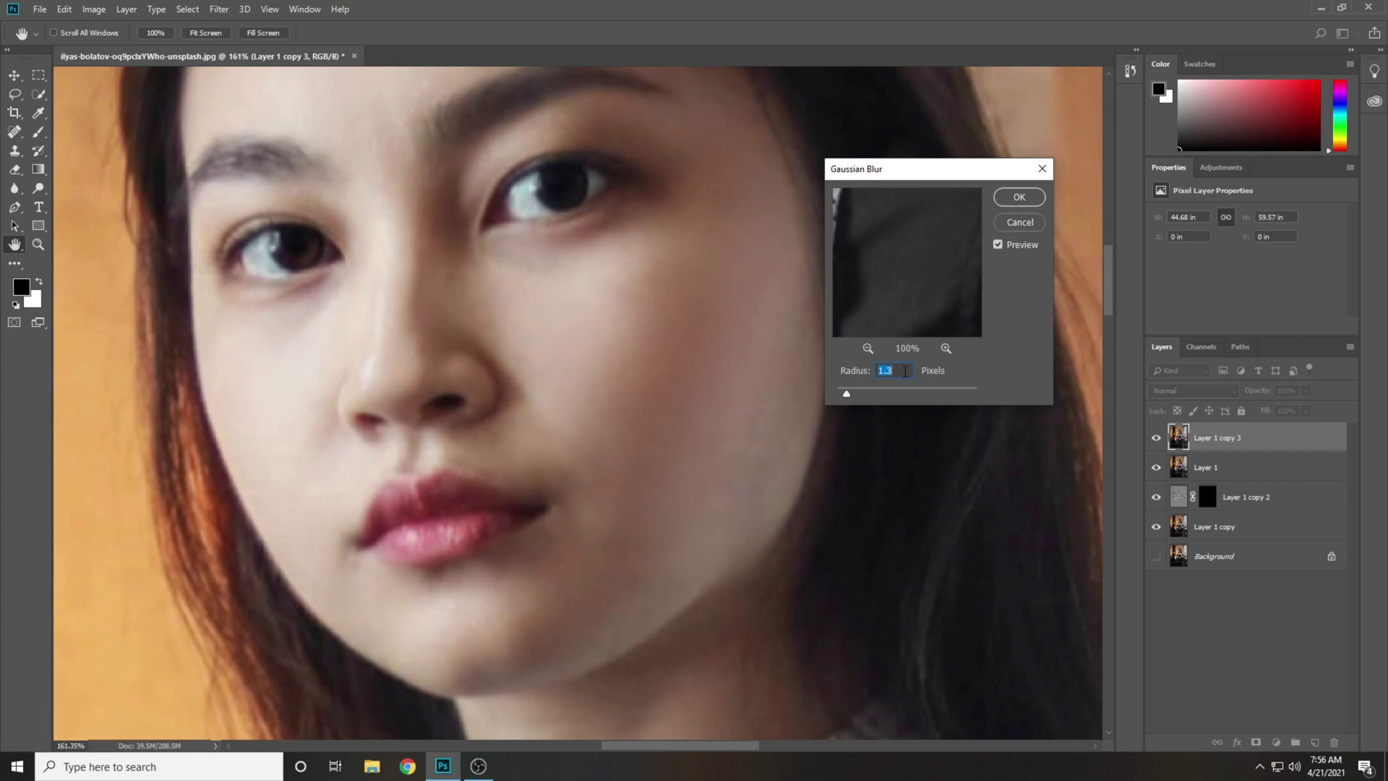
type("1")
left_click(1020, 346)
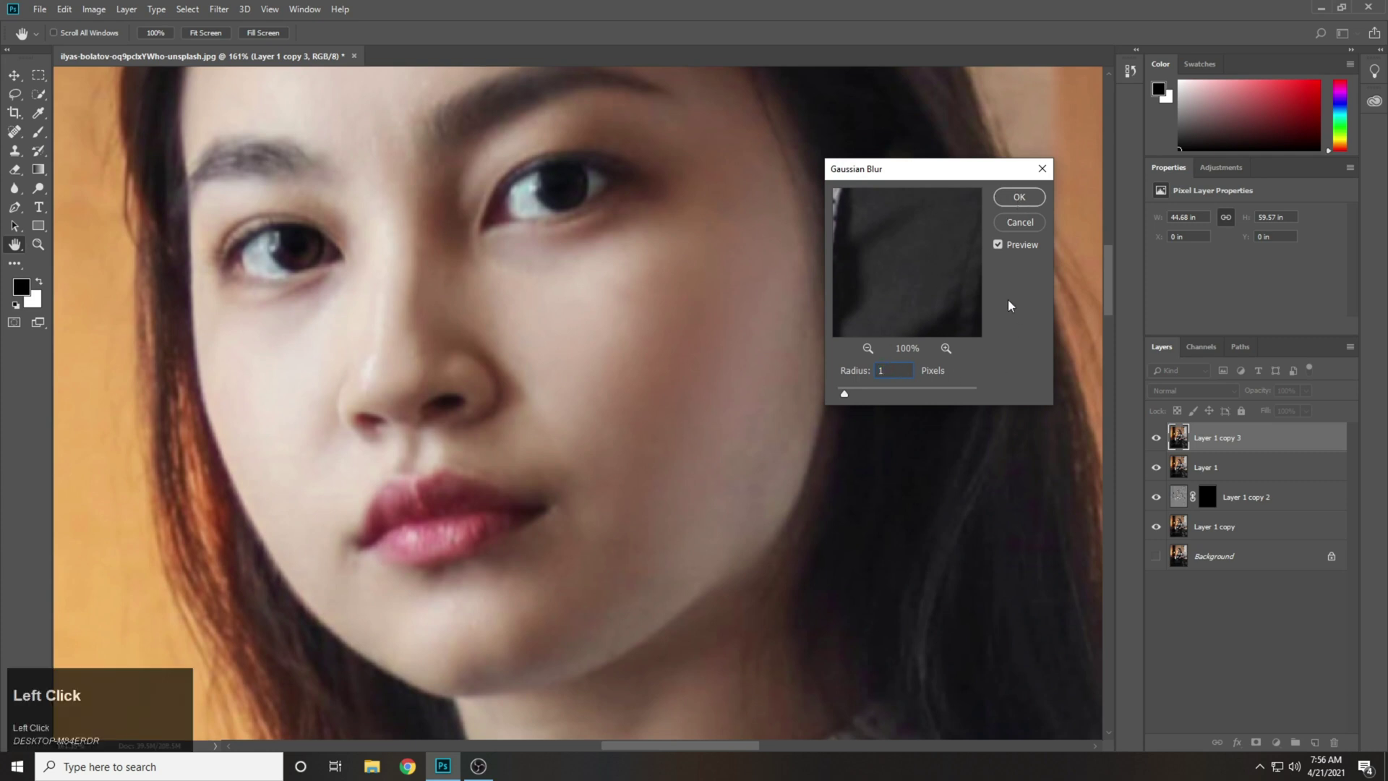
left_click(1011, 202)
Step: Add a layer mask to the blurred copy and invert it to black
left_click_drag(613, 347, 653, 401)
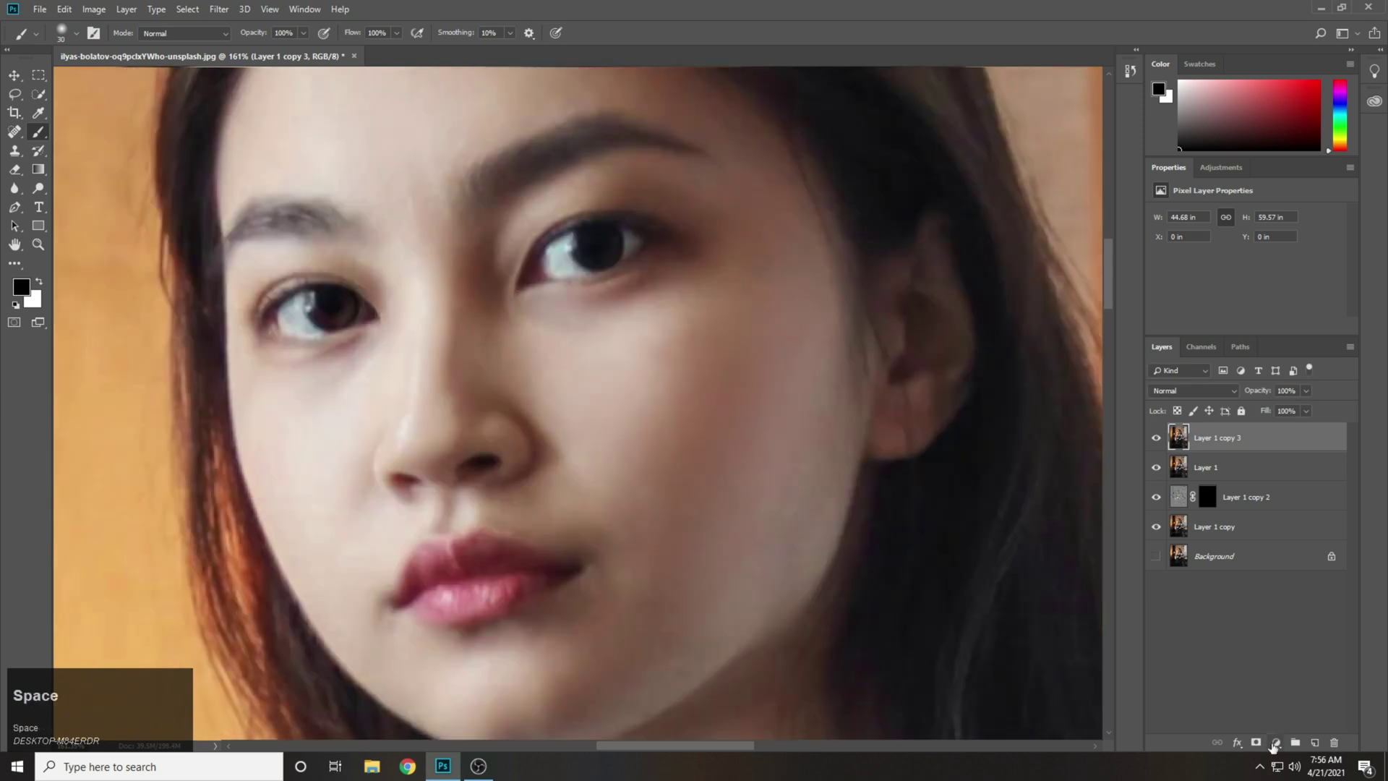
left_click(1258, 742)
key("ctrl+i")
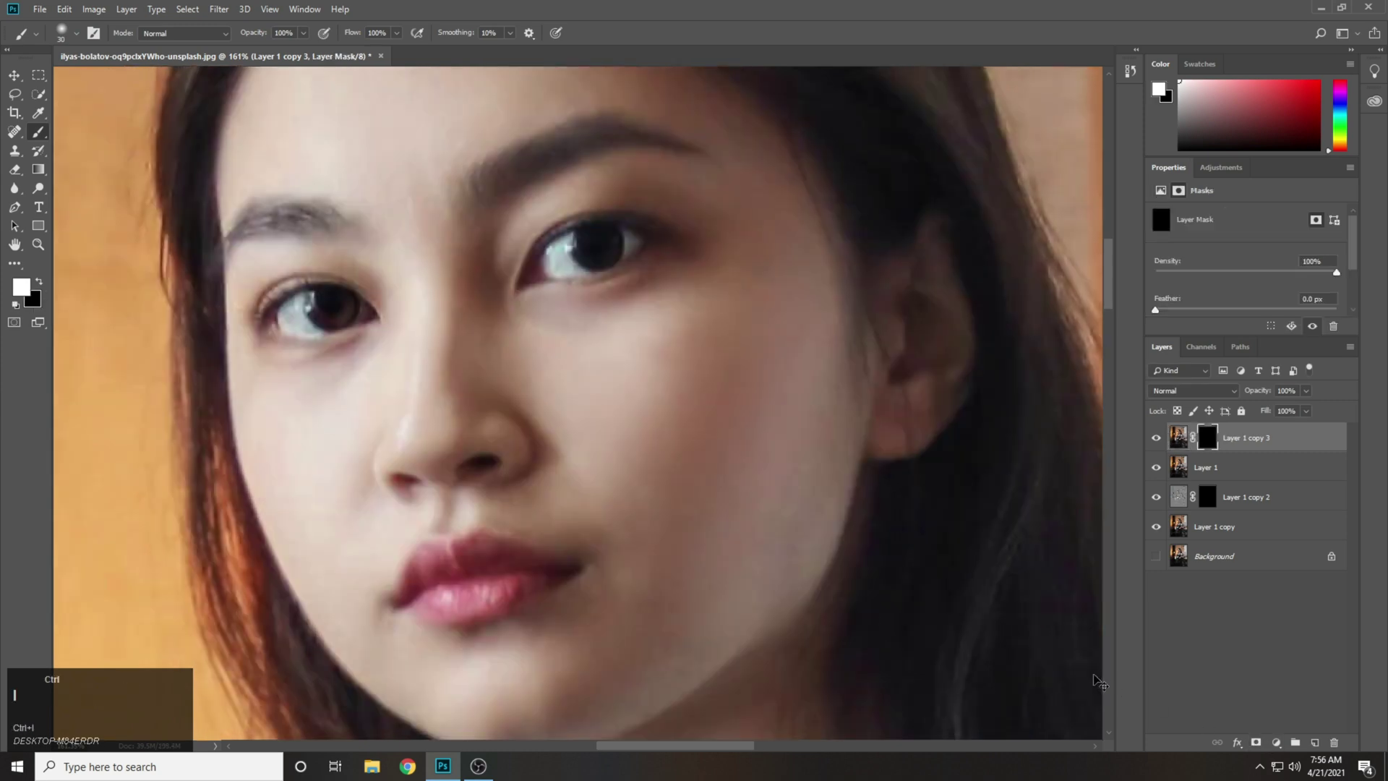
Step: Paint white on the mask with an enlarged brush over the forehead and cheeks to reveal the skin smoothing
key("ctrl+minus")
scroll(611, 505, "up", 2)
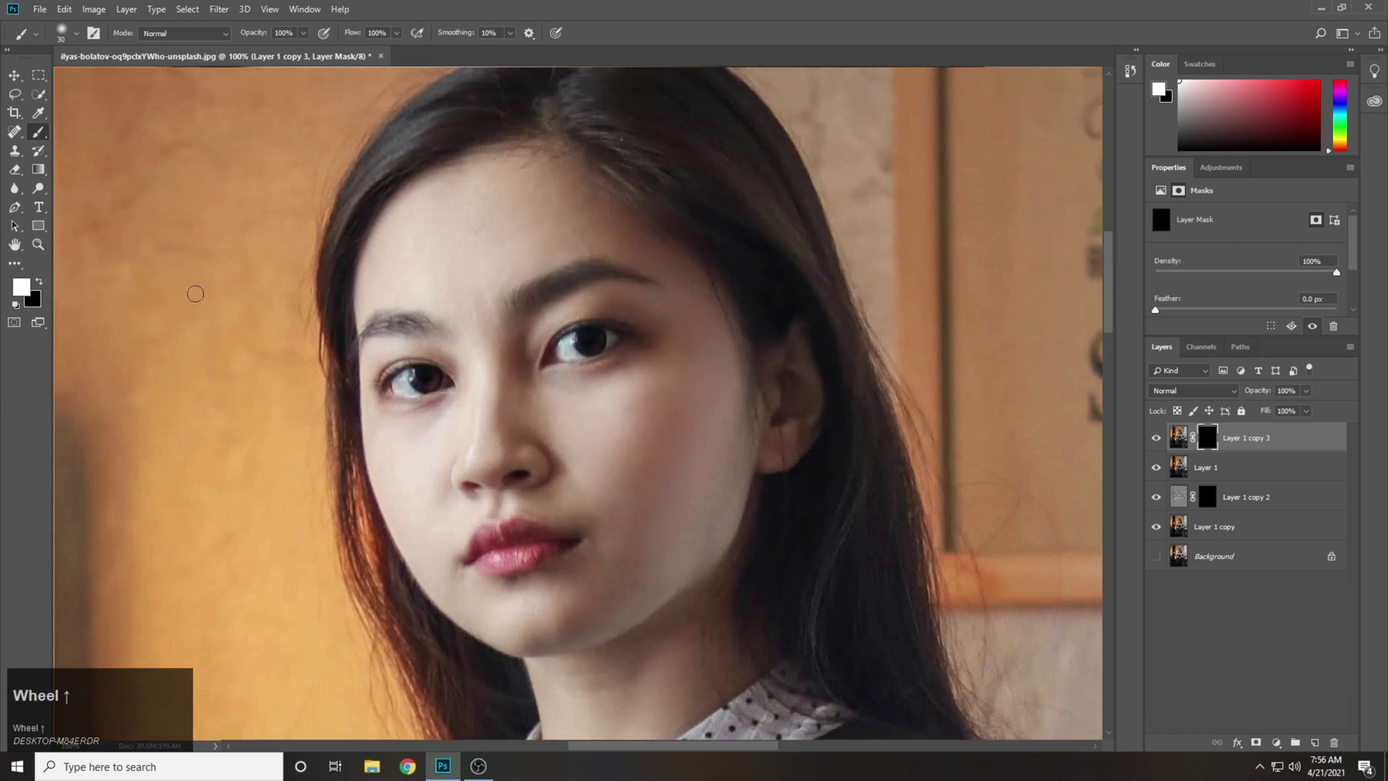
key("bracketright")
key("bracketright")
key("bracketright")
key("bracketright")
key("bracketright")
mouse_move(535, 231)
left_mouse_down()
mouse_move(478, 204)
mouse_move(392, 260)
mouse_move(474, 310)
mouse_move(536, 237)
left_mouse_up()
key("bracketright")
mouse_move(702, 320)
left_mouse_down()
mouse_move(720, 442)
mouse_move(685, 478)
mouse_move(664, 322)
mouse_move(669, 394)
left_mouse_up()
mouse_move(558, 423)
left_mouse_down()
mouse_move(606, 599)
mouse_move(458, 590)
mouse_move(469, 547)
mouse_move(442, 526)
mouse_move(427, 441)
left_mouse_up()
Step: Paint white on the mask over the skin close around both eyes with a progressively smaller brush
key("bracketleft")
left_click_drag(410, 378, 405, 374)
key("bracketleft")
key("bracketleft")
left_click_drag(387, 368, 380, 355)
key("bracketleft")
key("bracketleft")
left_click_drag(548, 338, 560, 316)
Step: Extend the white painting on the mask over the nose, lower face and neck
key("space")
left_click_drag(685, 427, 584, 327)
left_click_drag(420, 307, 401, 325)
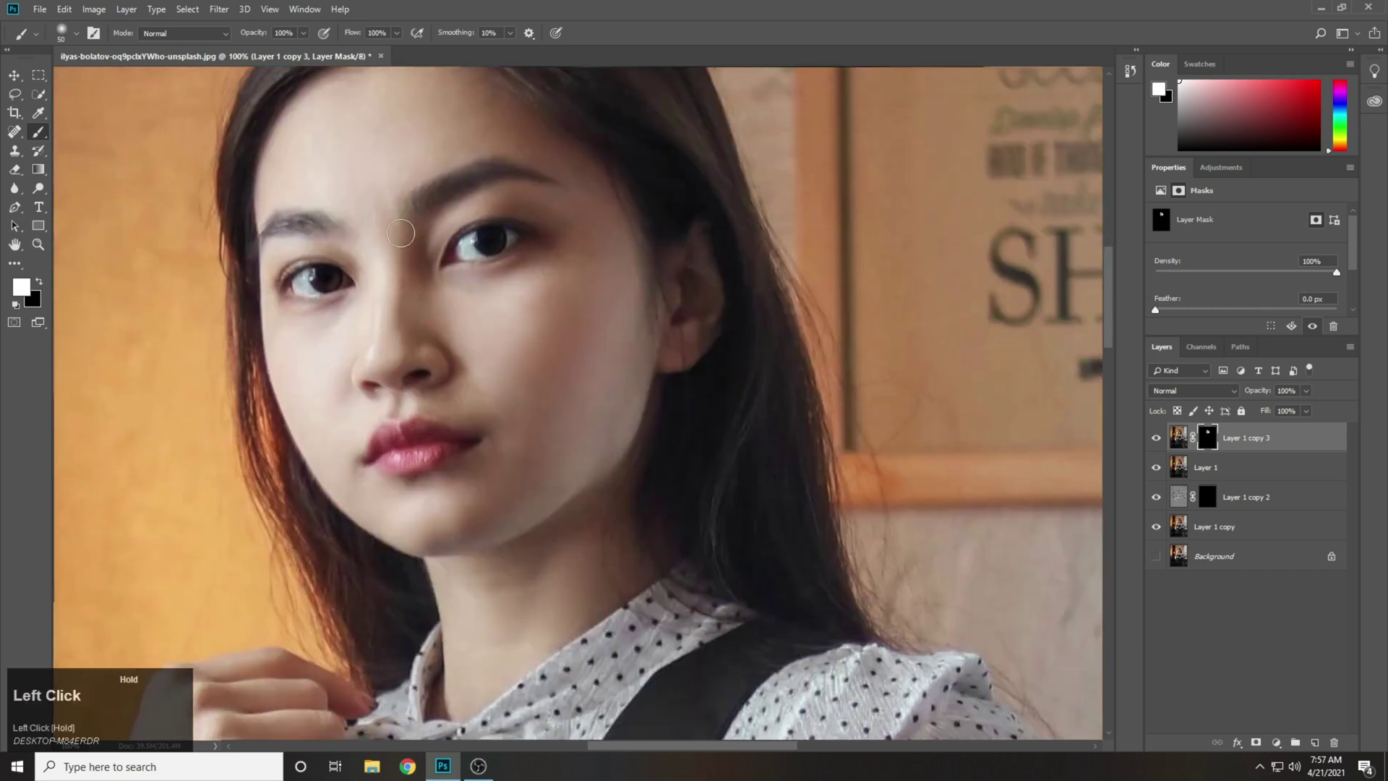
key("space")
left_click_drag(532, 555, 543, 338)
mouse_move(473, 162)
left_mouse_down()
mouse_move(381, 187)
mouse_move(472, 193)
left_mouse_up()
key("space")
left_click_drag(584, 333, 494, 243)
key("space")
mouse_move(522, 168)
left_mouse_down()
mouse_move(475, 424)
mouse_move(444, 504)
left_mouse_up()
Step: Paint white on the mask over the skin of both hands
key("space")
left_click_drag(349, 598, 603, 165)
left_click(325, 349)
left_click_drag(207, 510, 216, 516)
key("space")
left_click_drag(940, 612, 424, 322)
left_click_drag(558, 327, 527, 339)
Step: Compare the skin with and without the masked blur layer on the hands and across the portrait
left_click(1155, 437)
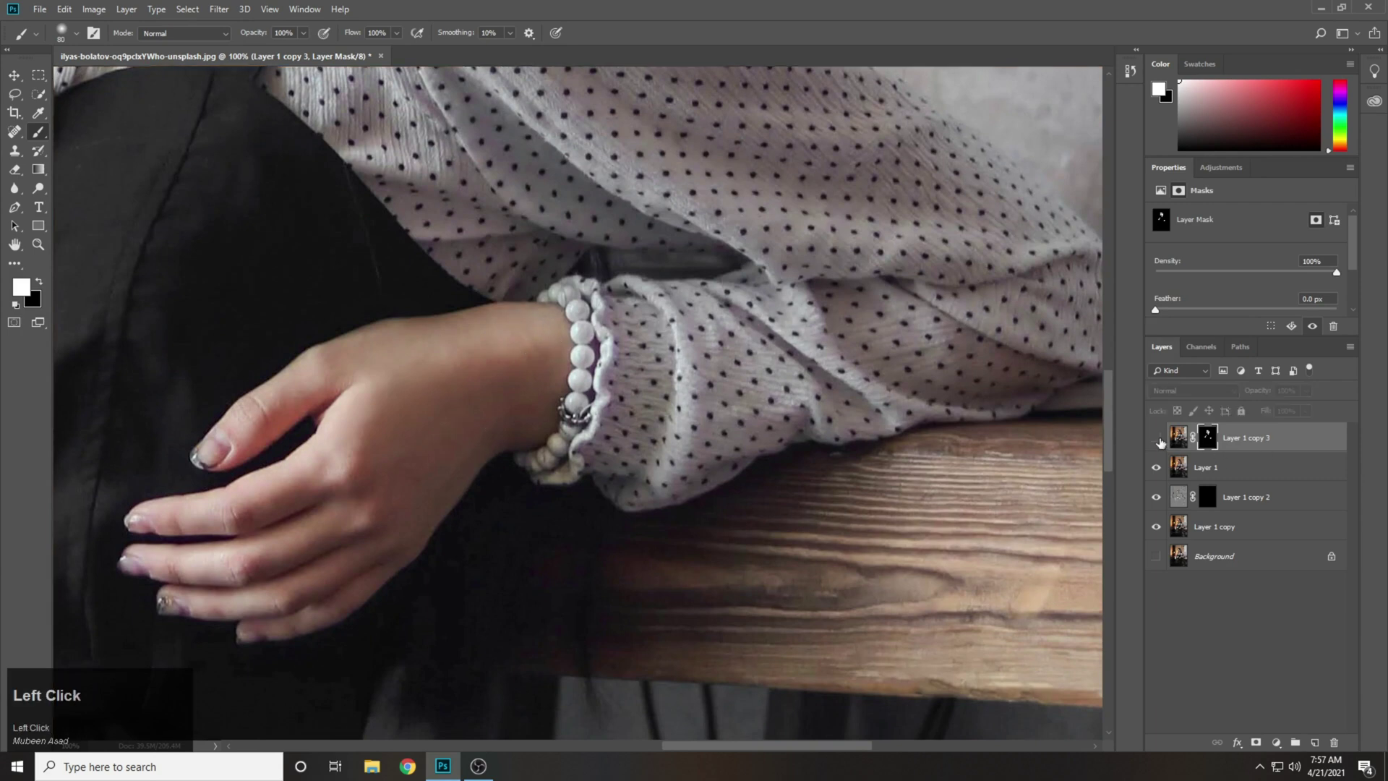
left_click(1155, 437)
key("ctrl+minus")
key("ctrl+minus")
key("space")
left_click_drag(372, 347, 881, 457)
key("ctrl+equal")
left_click(1155, 438)
left_click(1154, 438)
key("ctrl+0")
Step: Enlarge the brush to 1000 px and stamp all visible layers into a new layer on top
left_click(1178, 437)
key("bracketright")
key("bracketright")
key("bracketright")
key("bracketright")
key("bracketright")
key("bracketright")
key("bracketright")
key("bracketright")
key("bracketright")
key("bracketright")
key("bracketright")
key("bracketright")
key("bracketright")
key("bracketright")
key("bracketright")
key("ctrl+shift+alt+e")
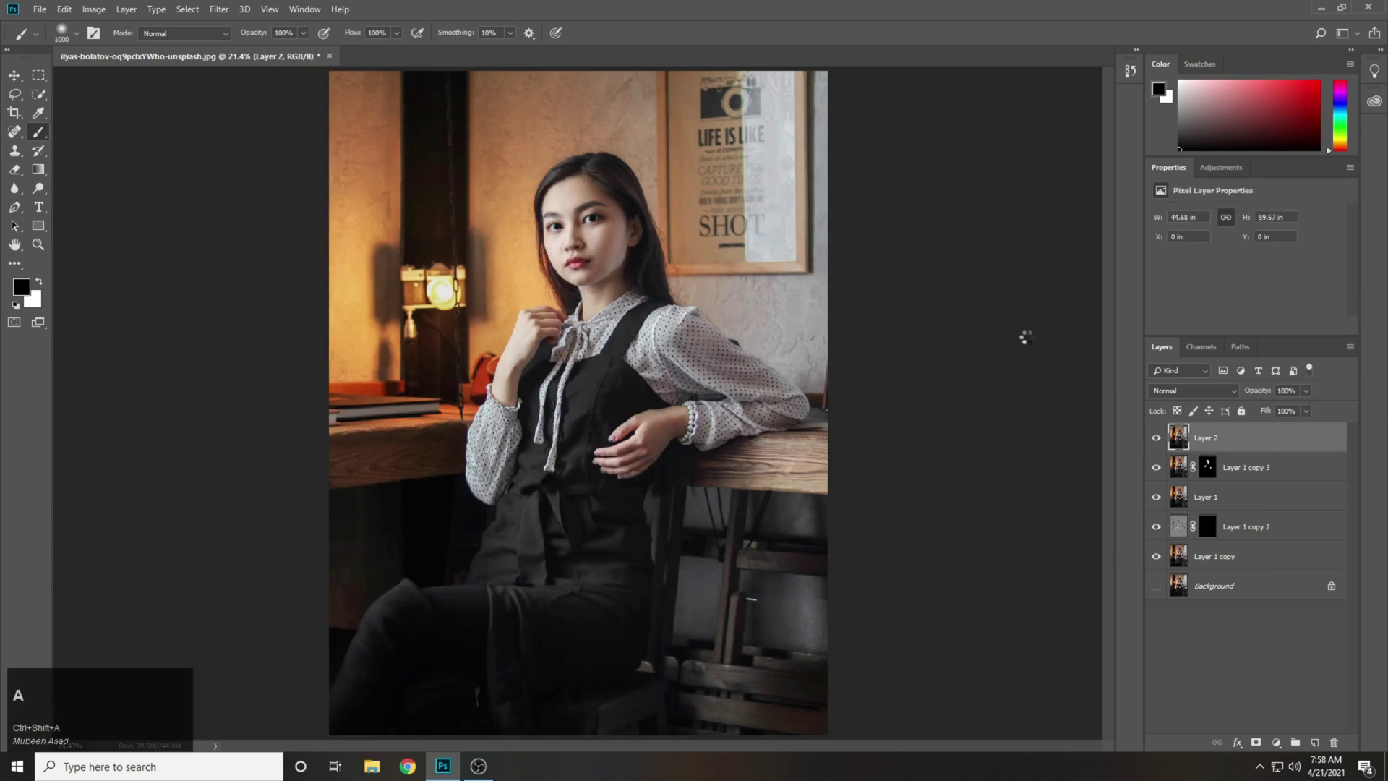
Step: Apply Camera Raw to the new stamped layer with Temperature -8, Contrast +13, Highlights -23 and Shadows +23
left_click_drag(1245, 320, 1241, 324)
mouse_move(1246, 389)
left_mouse_down()
mouse_move(1258, 411)
mouse_move(1230, 433)
mouse_move(1265, 456)
mouse_move(1247, 389)
left_mouse_up()
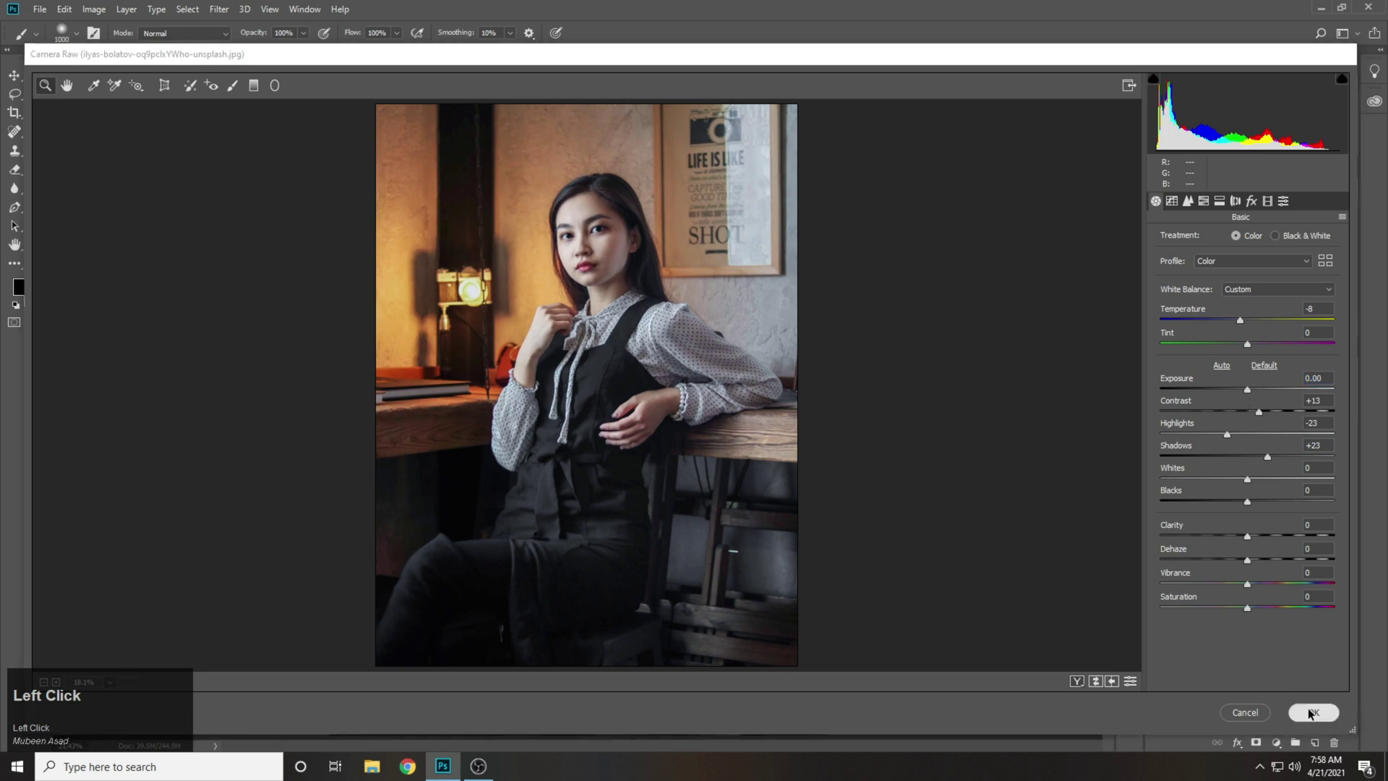
left_click(1311, 711)
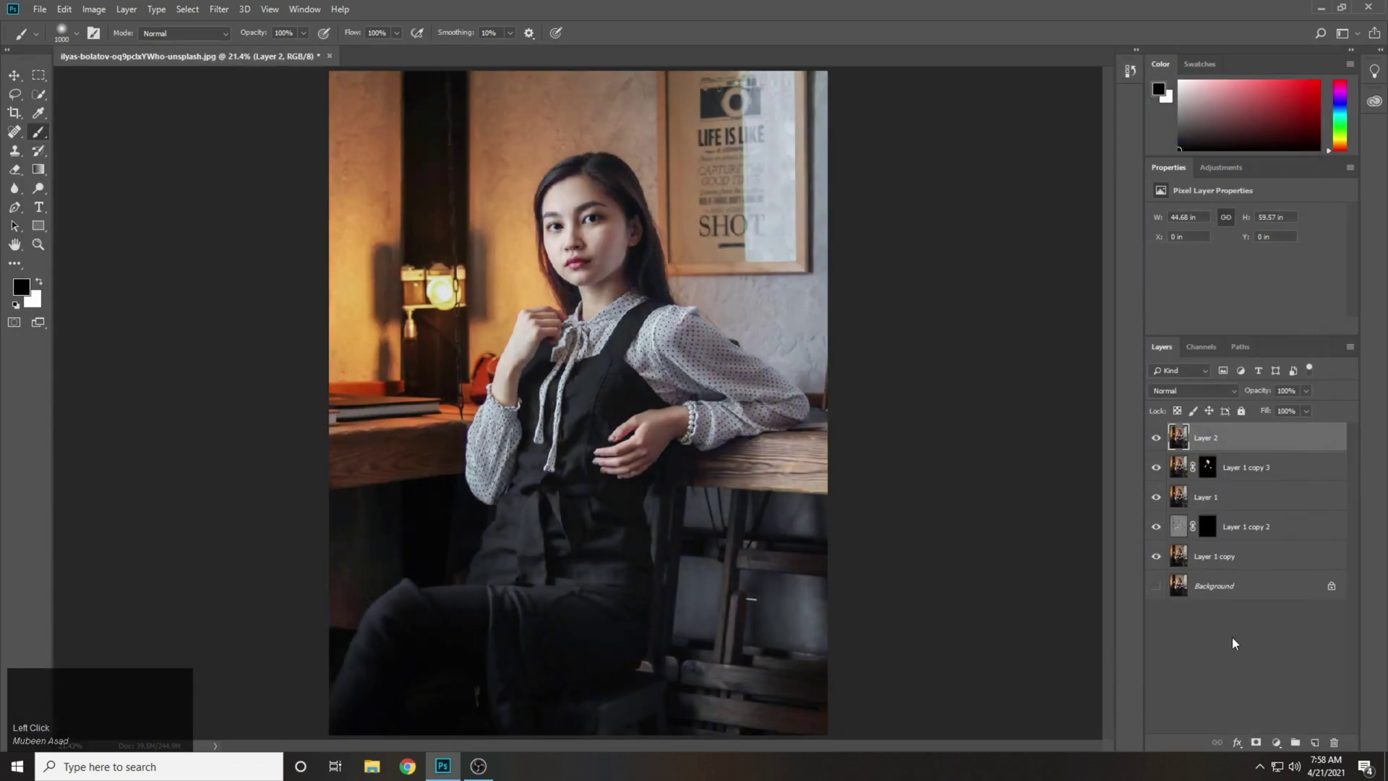
Step: Add a Color Lookup adjustment layer using the 3Strip.look 3D LUT
left_click(1278, 742)
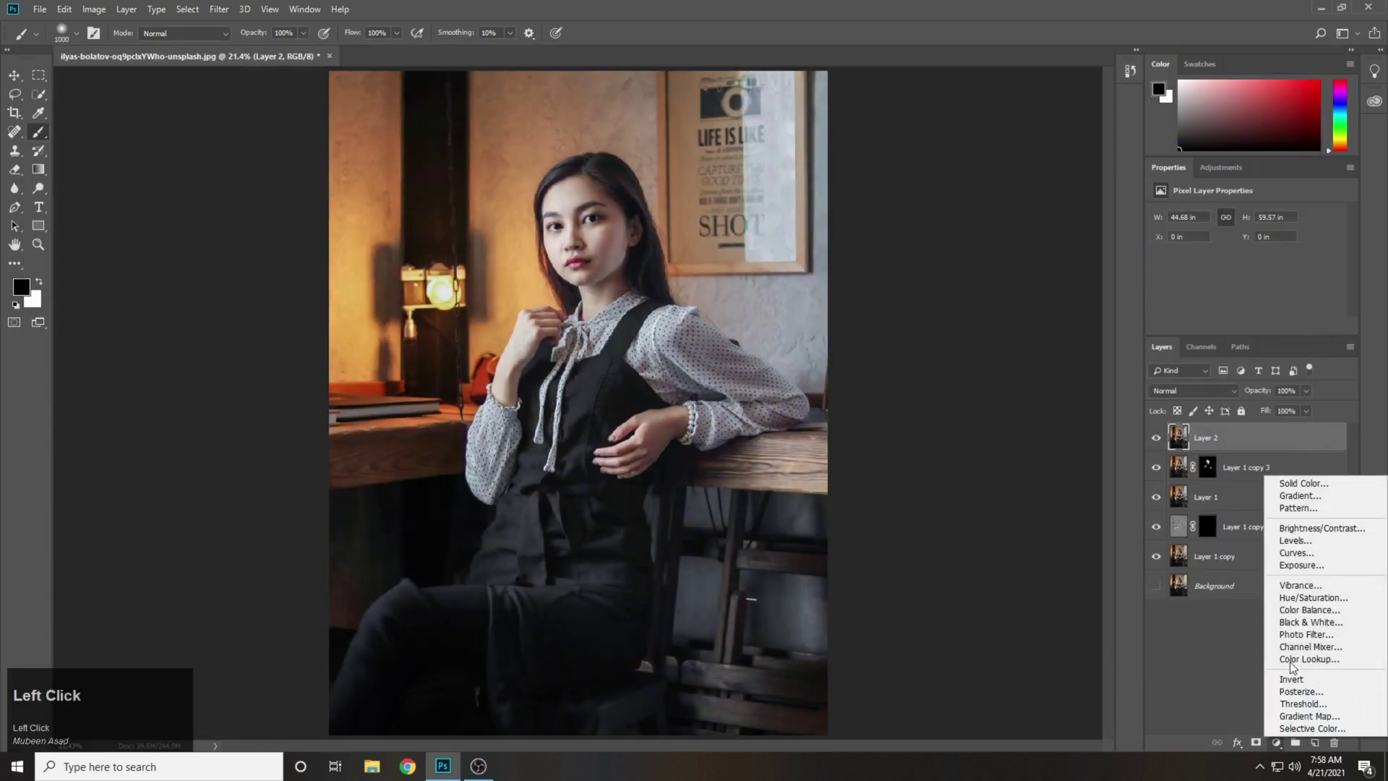
left_click(1276, 633)
left_click(1237, 216)
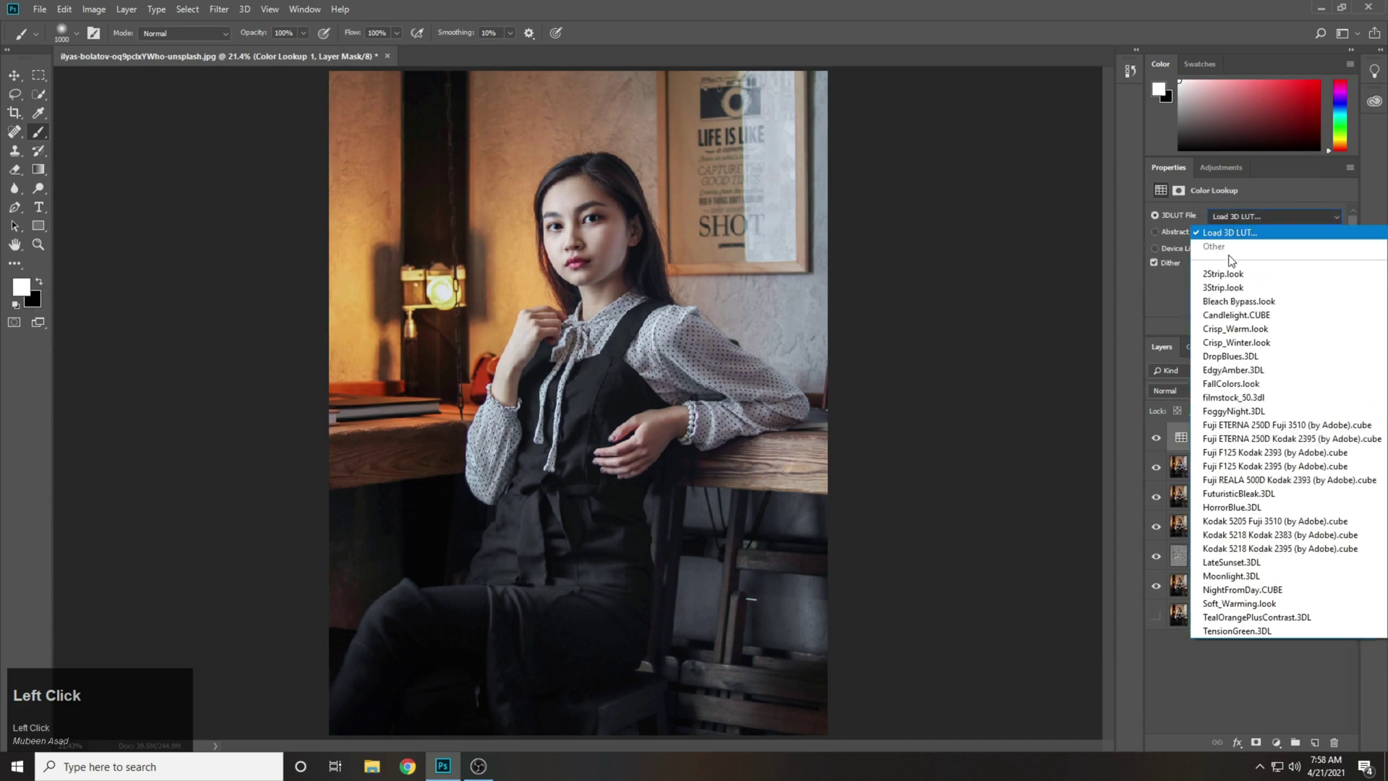
left_click(1230, 275)
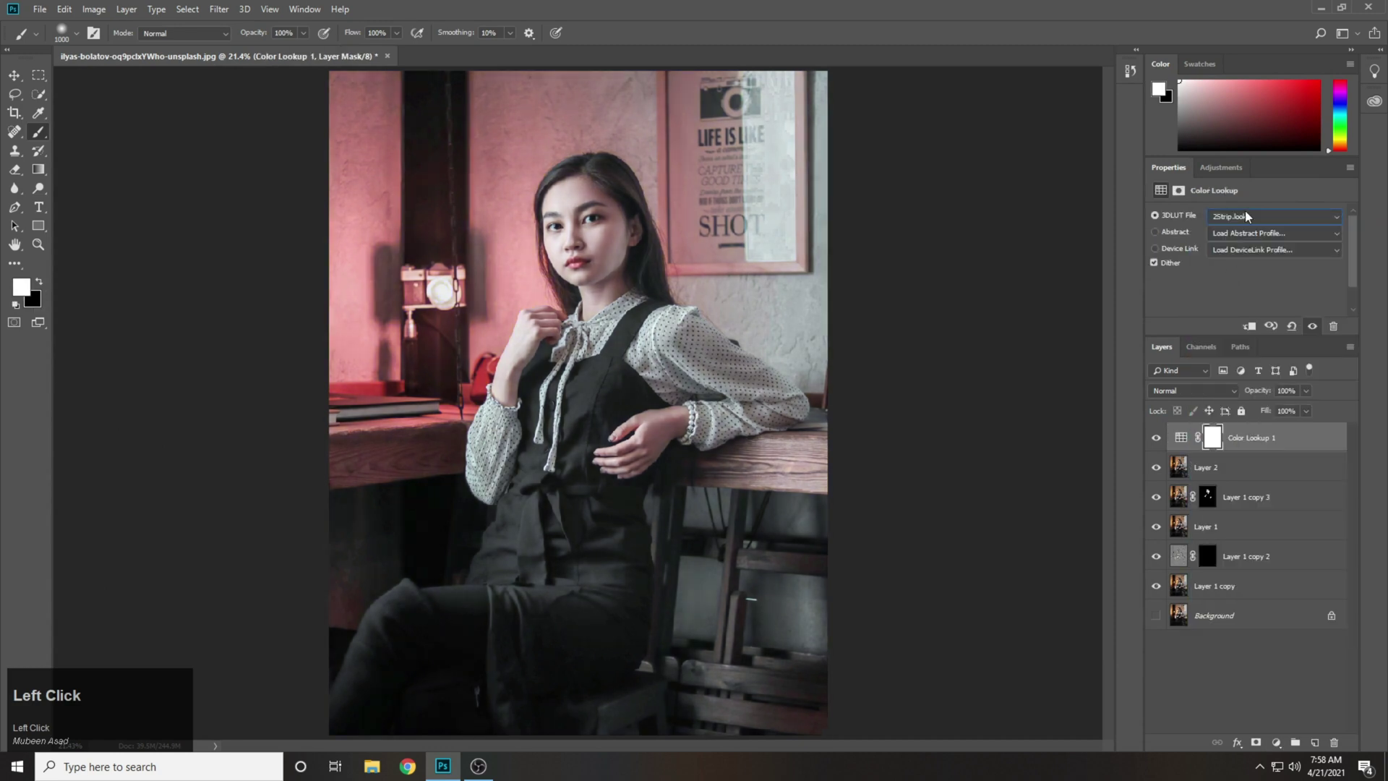
scroll(1244, 214, "down", 1)
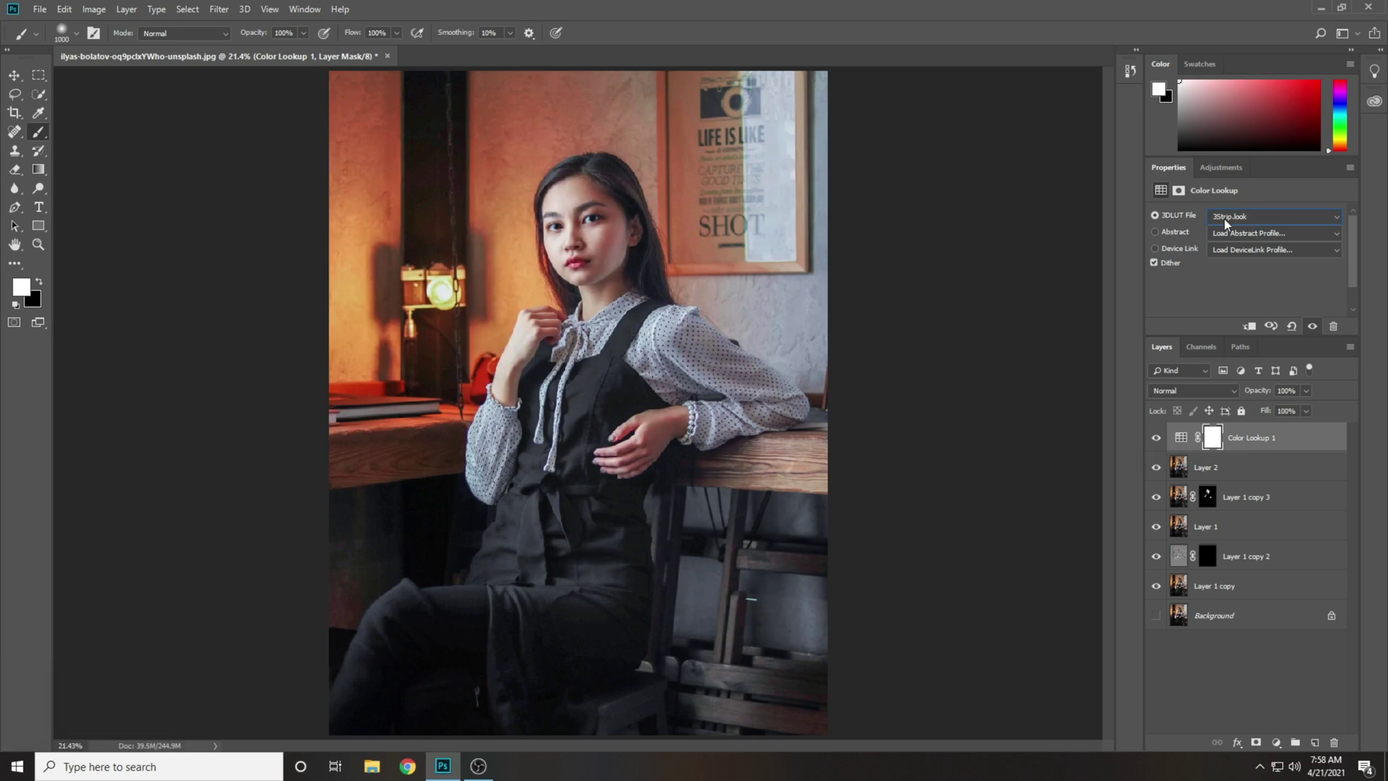
Step: Try the Color Lookup layer at 53% opacity and compare the image with and without it
left_click(1305, 391)
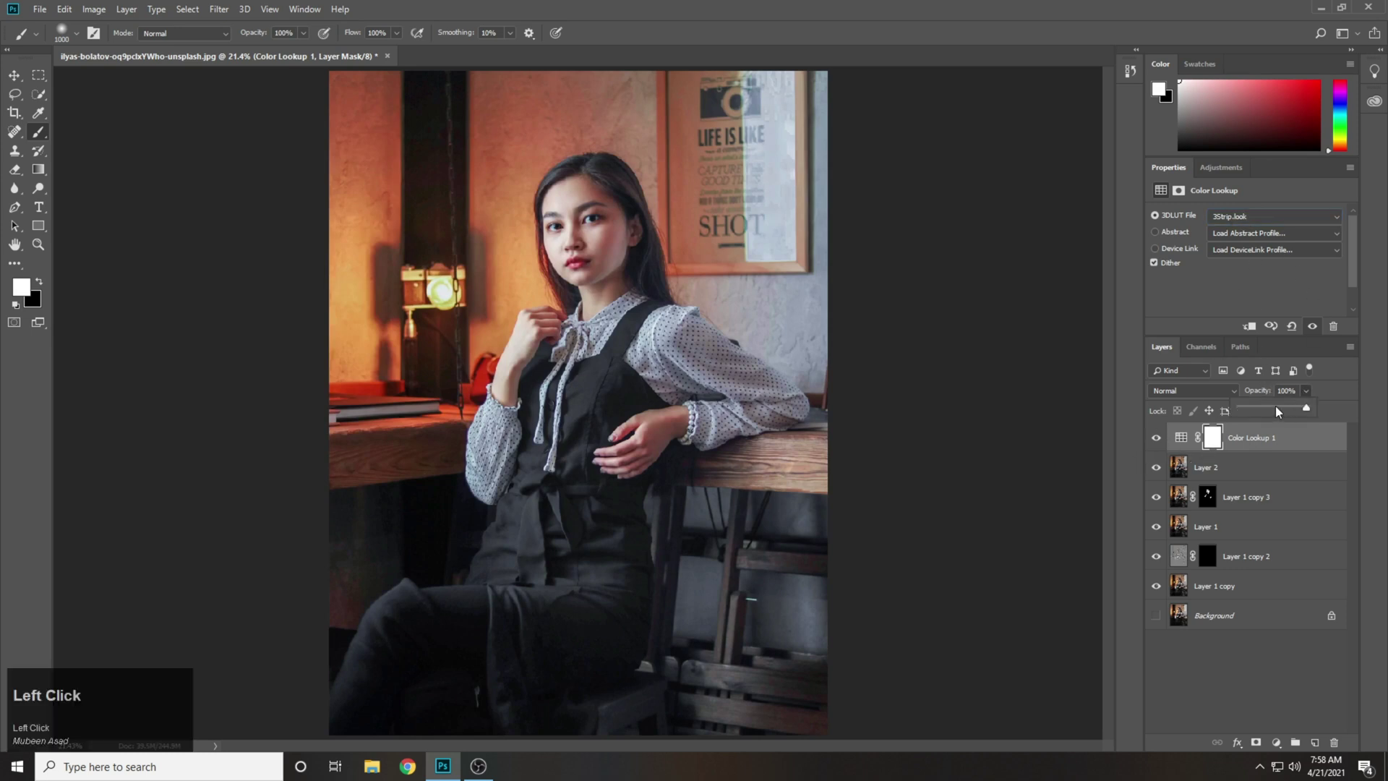
left_click(1275, 406)
left_click(1333, 392)
left_click(1305, 410)
key("Return")
left_click(1155, 437)
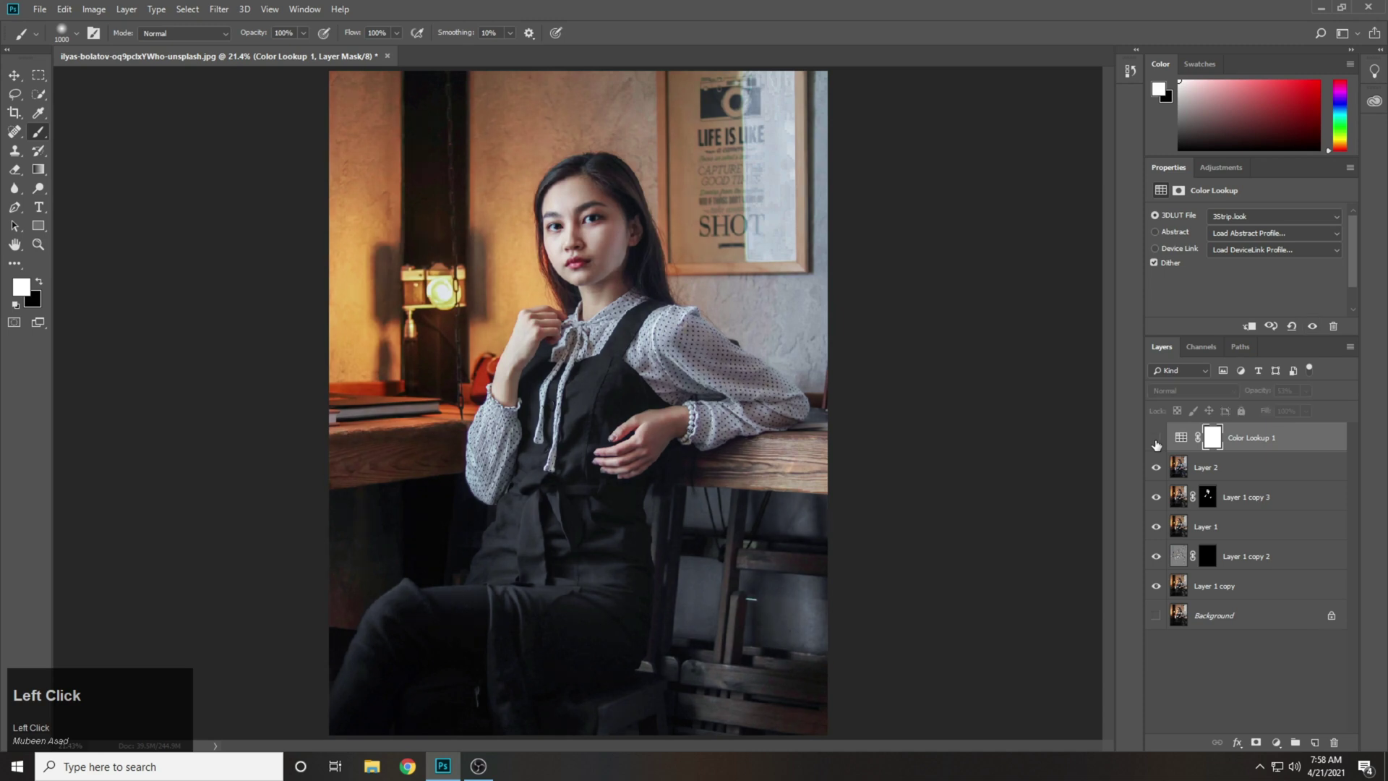
left_click(1155, 439)
Step: Try 60% opacity on the Color Lookup layer and check the difference by toggling its visibility
left_click(1287, 390)
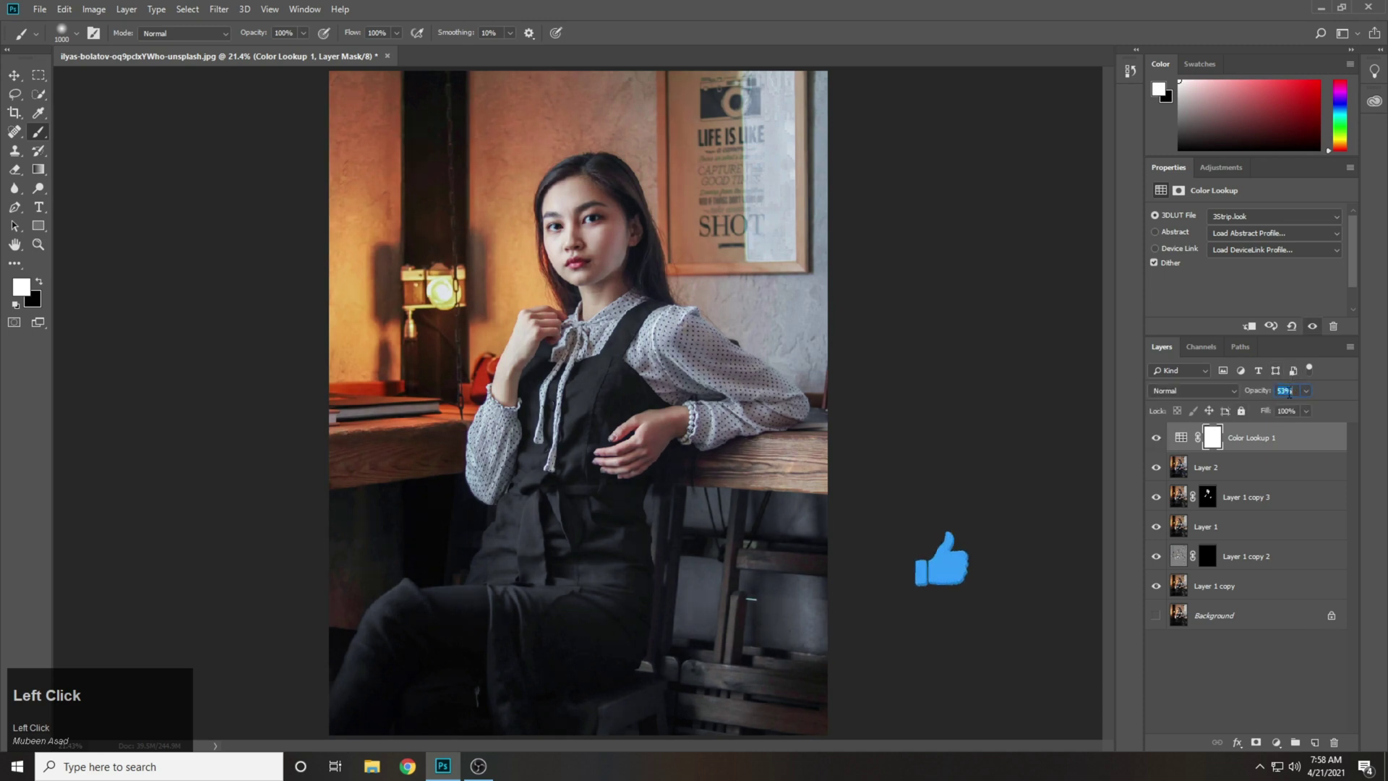
type("60")
key("Return")
left_click(1147, 447)
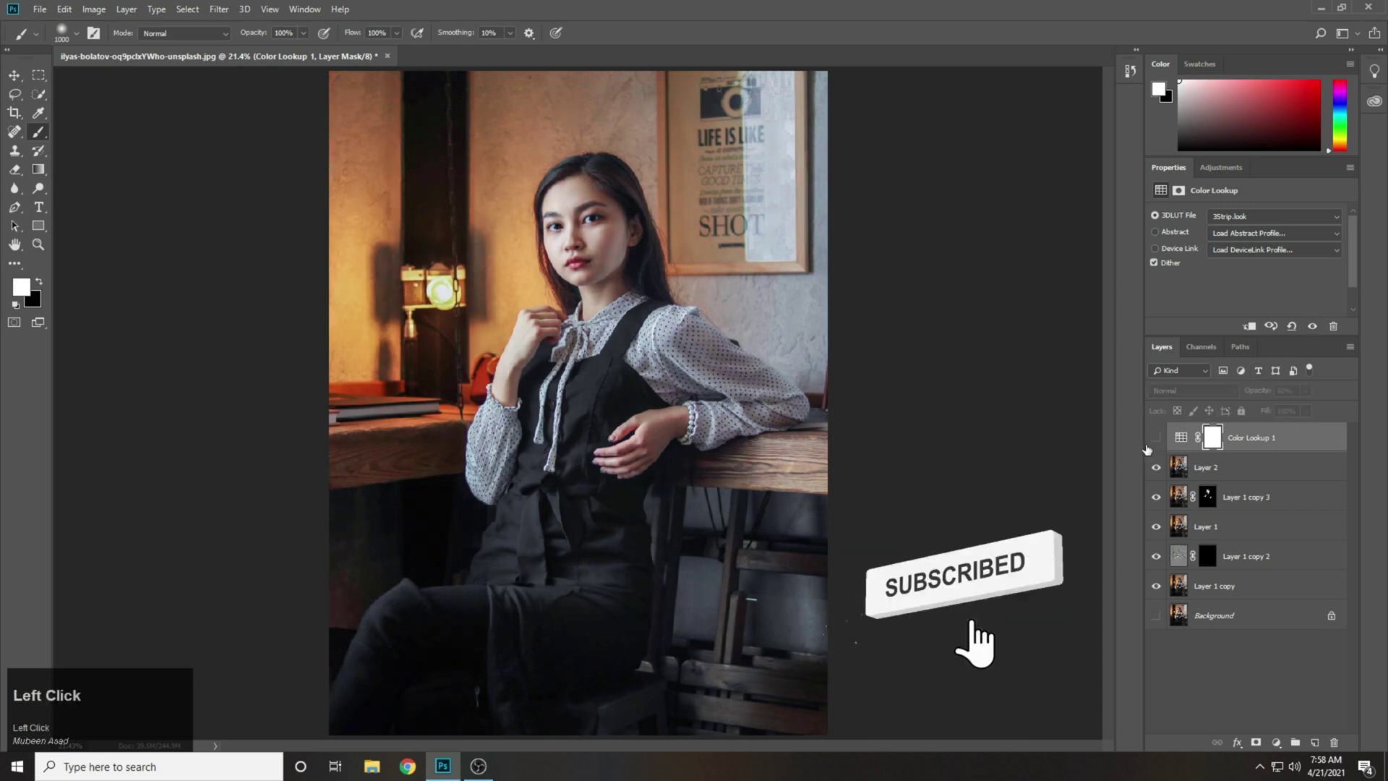
left_click(1147, 446)
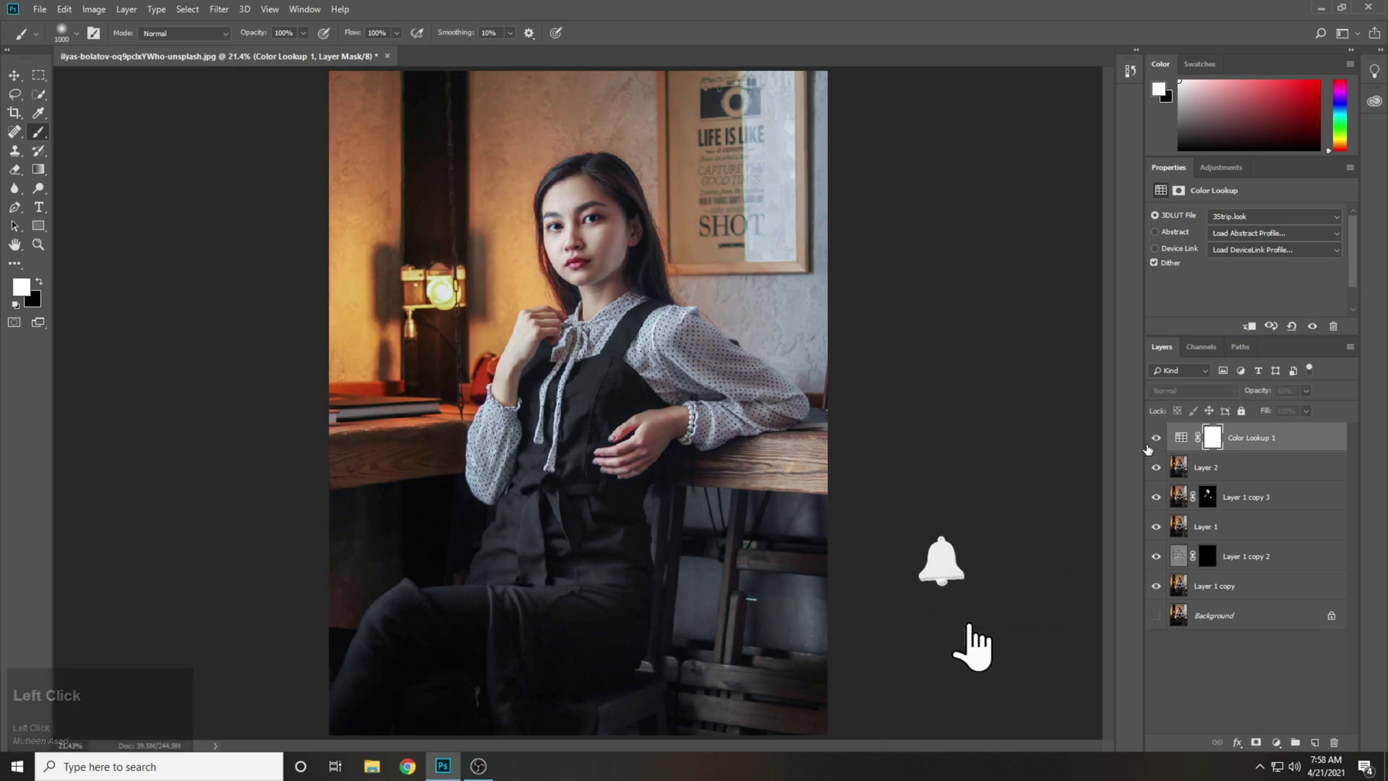
Step: Set the Color Lookup layer's opacity to 45%
left_click(1295, 391)
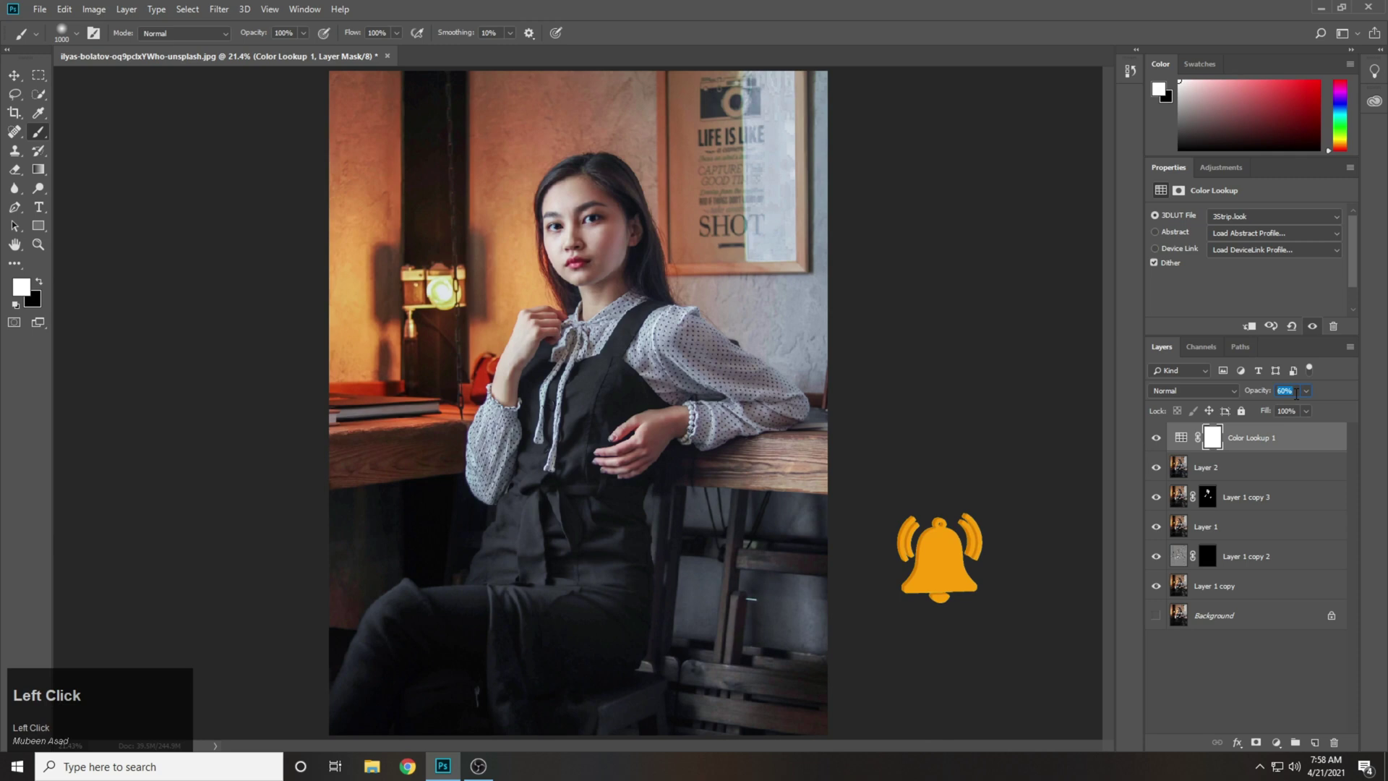
type("45")
key("Return")
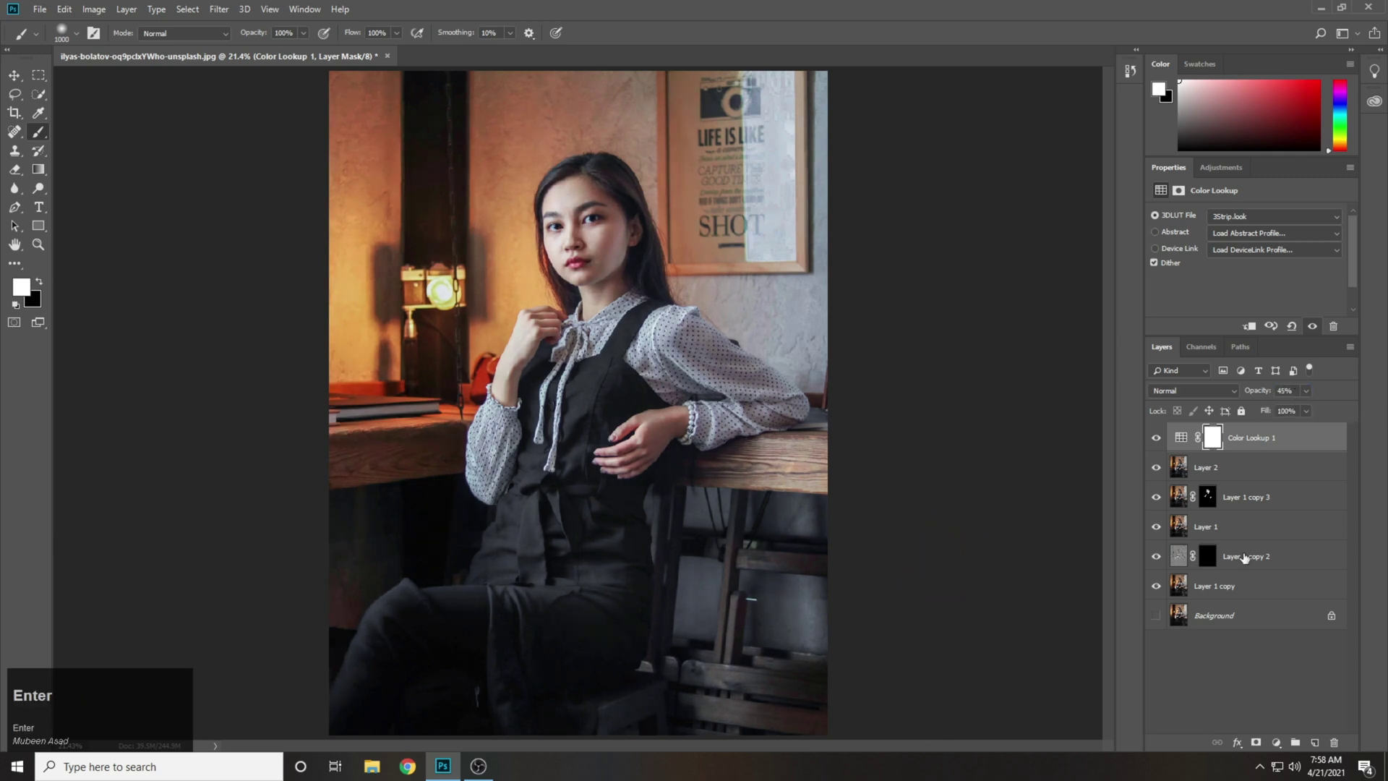
Step: Add a new empty layer, sample the foreground colour from the wall's upper right edge and brighten it to blue #7badfc
key("x")
left_click(1315, 742)
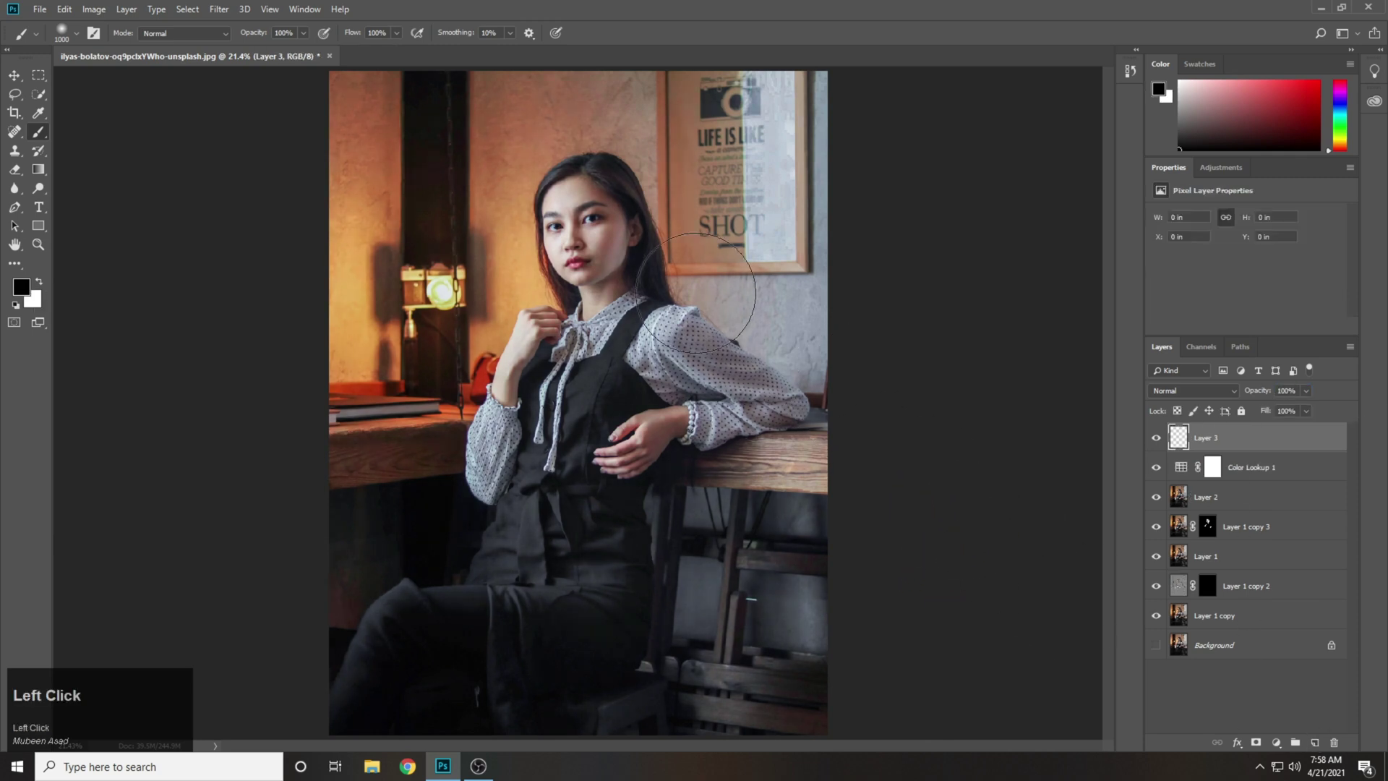
key("alt")
left_click(822, 96, "alt")
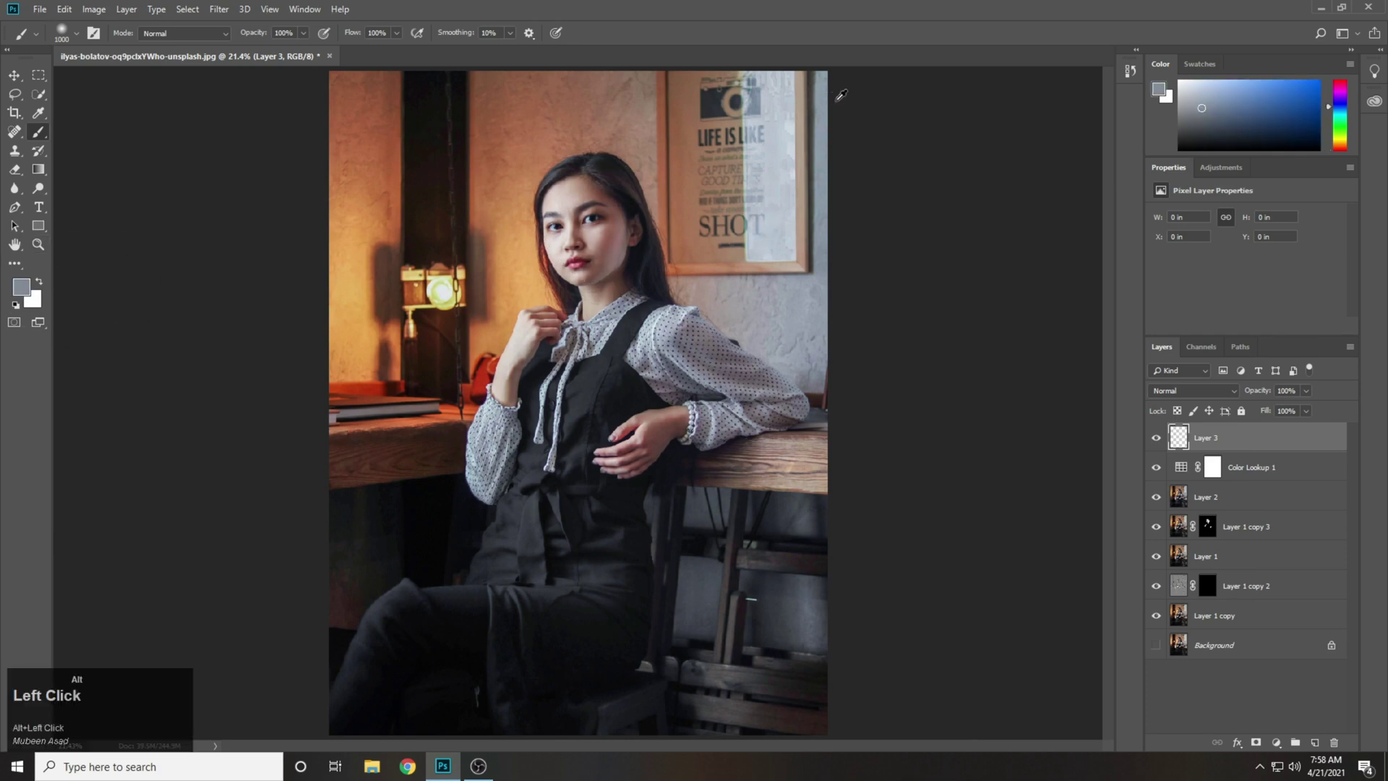
left_click_drag(1201, 108, 1251, 80)
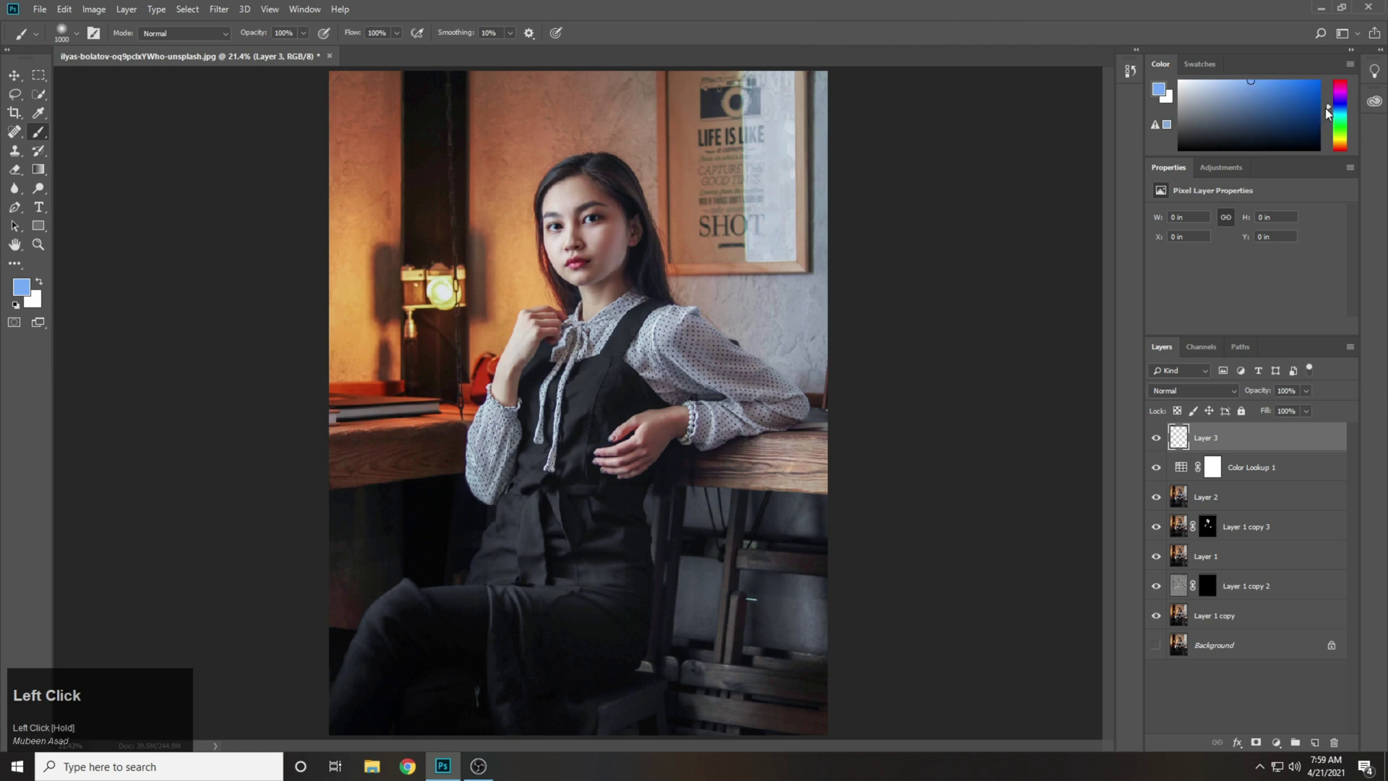
Step: Shift the foreground blue to hue 210° and paint it with the large soft brush down the photo's right side
left_click(21, 286)
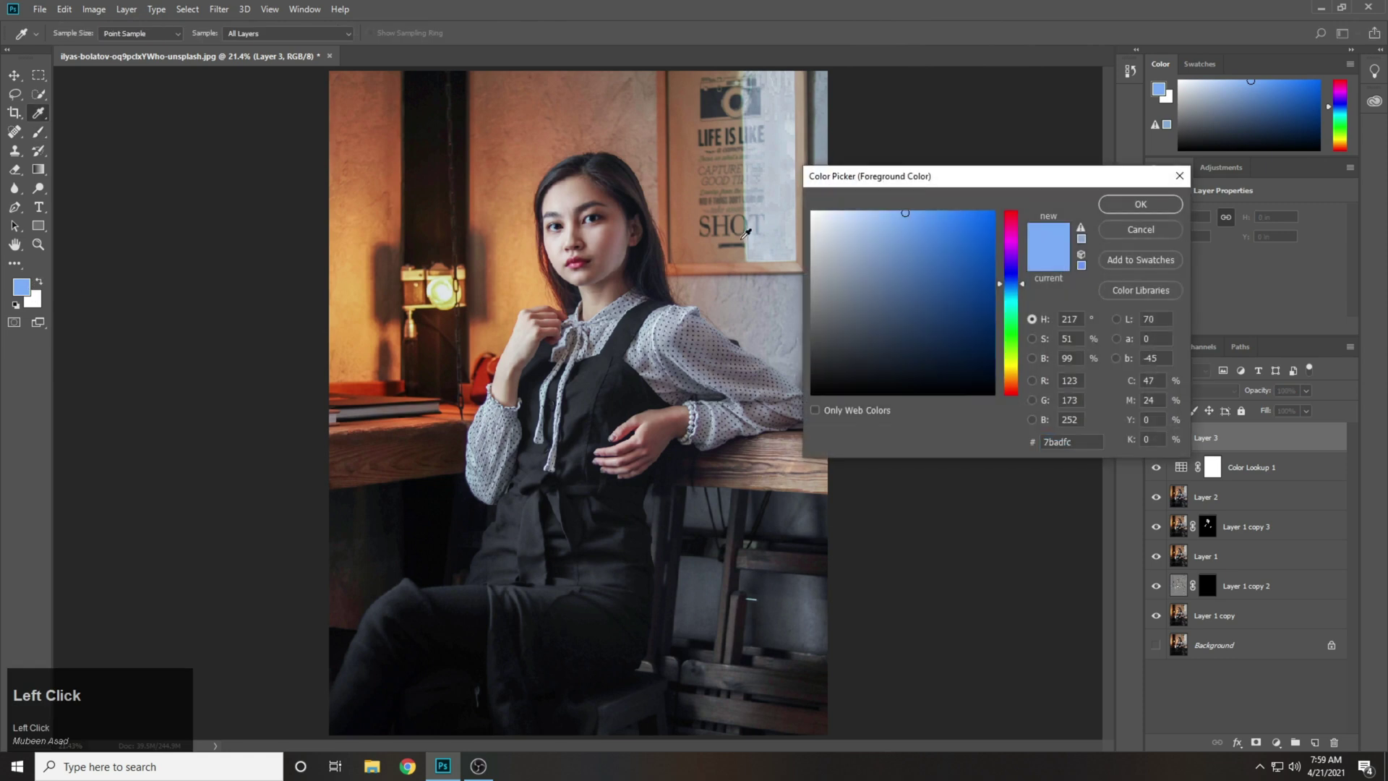
left_click_drag(1024, 284, 1023, 287)
left_click(933, 211)
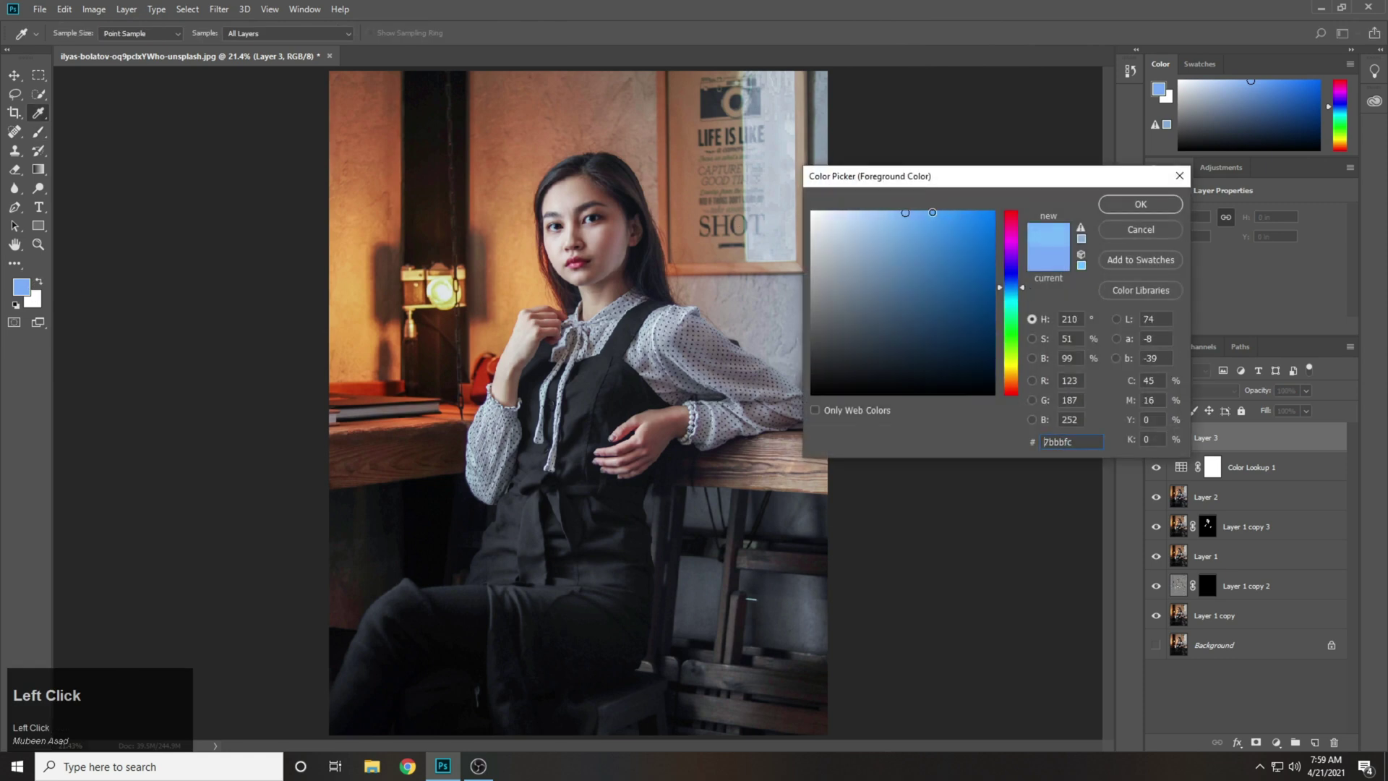
left_click(1141, 204)
key("b")
mouse_move(830, 93)
left_mouse_down()
mouse_move(781, 223)
mouse_move(790, 121)
mouse_move(790, 246)
mouse_move(817, 295)
mouse_move(798, 307)
mouse_move(814, 404)
mouse_move(757, 549)
mouse_move(726, 589)
mouse_move(760, 650)
mouse_move(800, 638)
mouse_move(782, 703)
mouse_move(759, 674)
mouse_move(821, 591)
mouse_move(832, 405)
mouse_move(861, 308)
left_mouse_up()
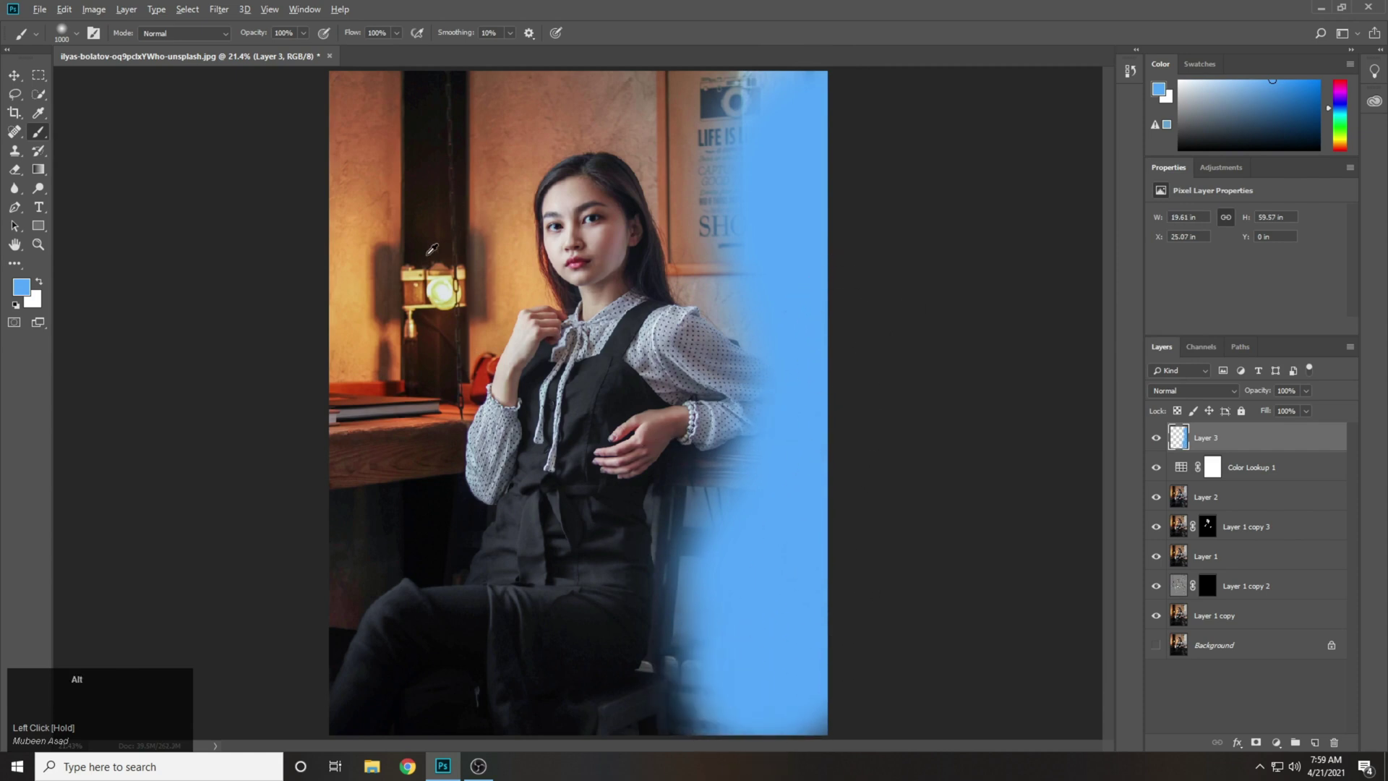
Step: Sample the foreground colour from the orange wall beside the lamp and change it to brighter orange #ff9e40
left_click(367, 293, "alt")
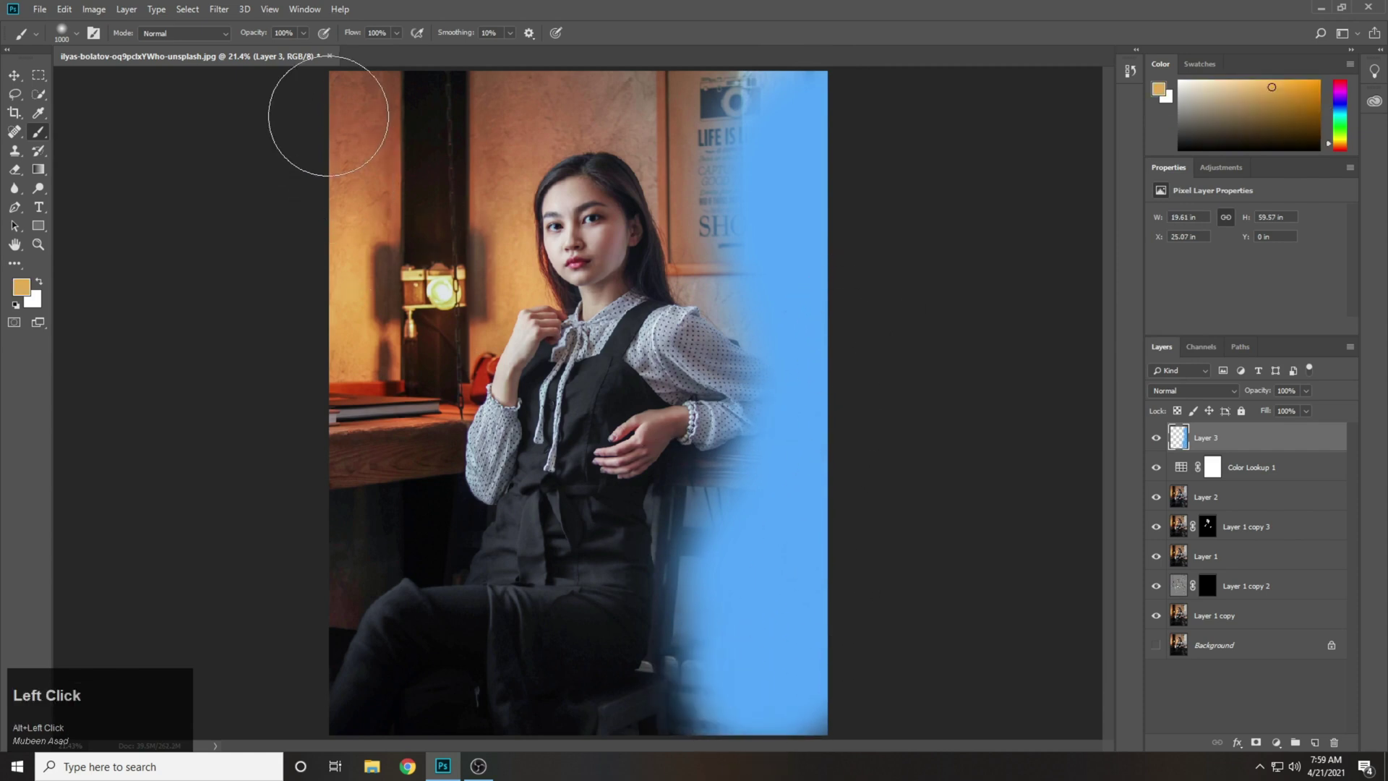
left_click(28, 292)
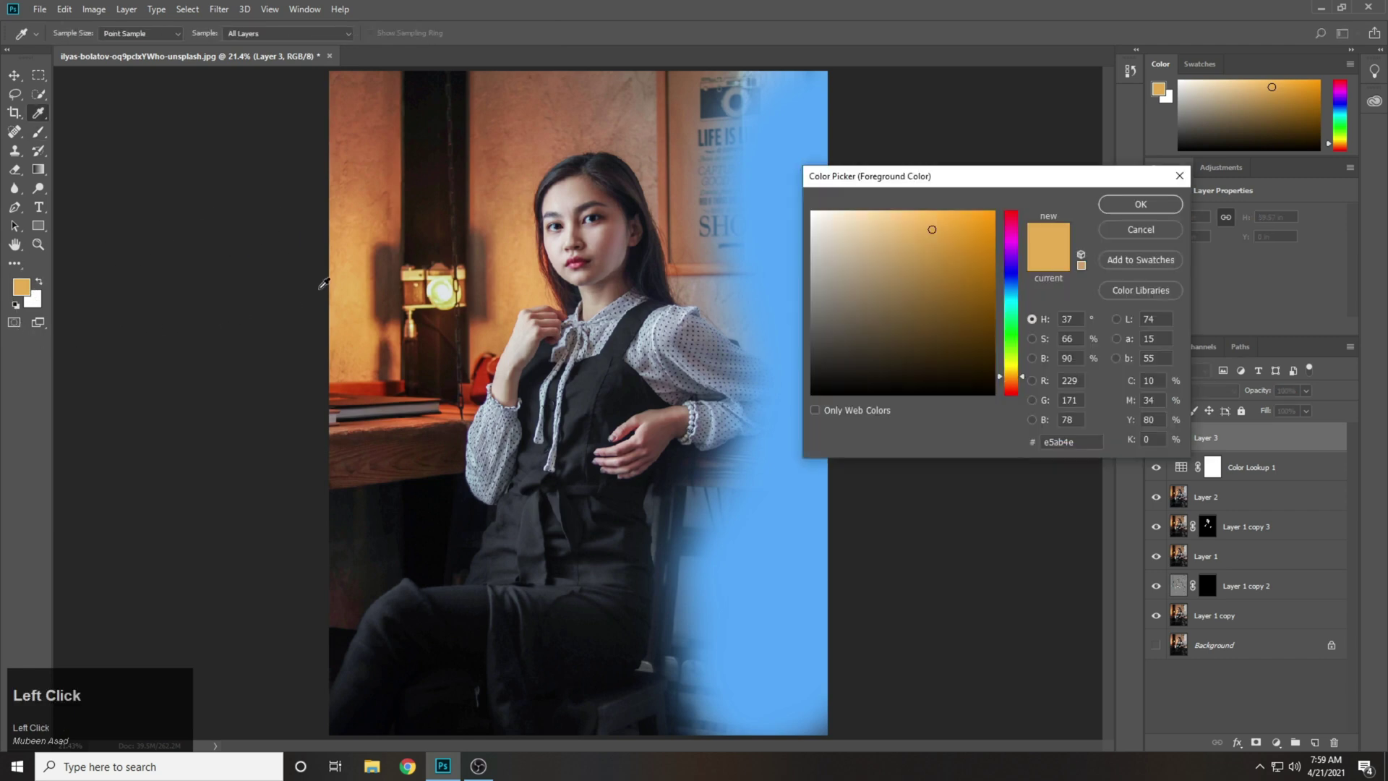
left_click_drag(949, 220, 949, 210)
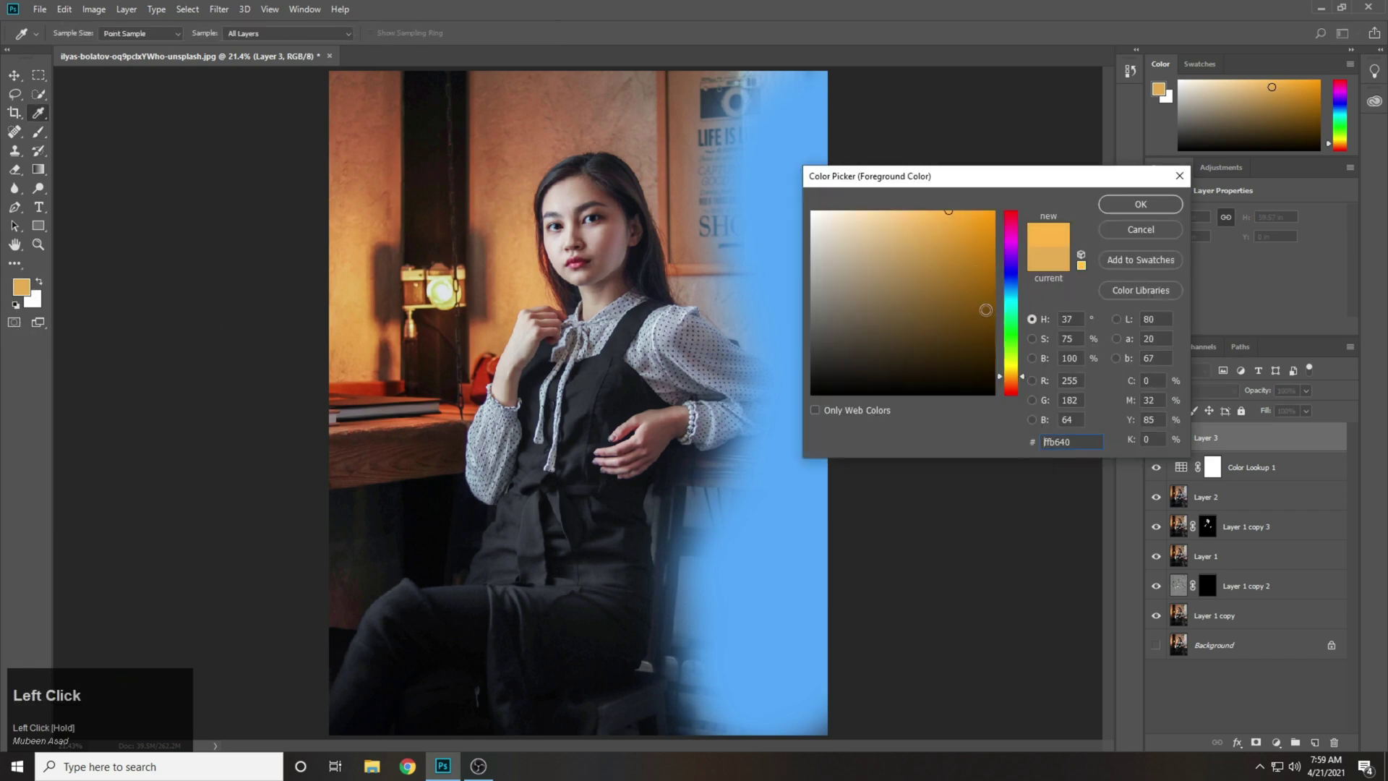
left_click_drag(1022, 378, 1022, 381)
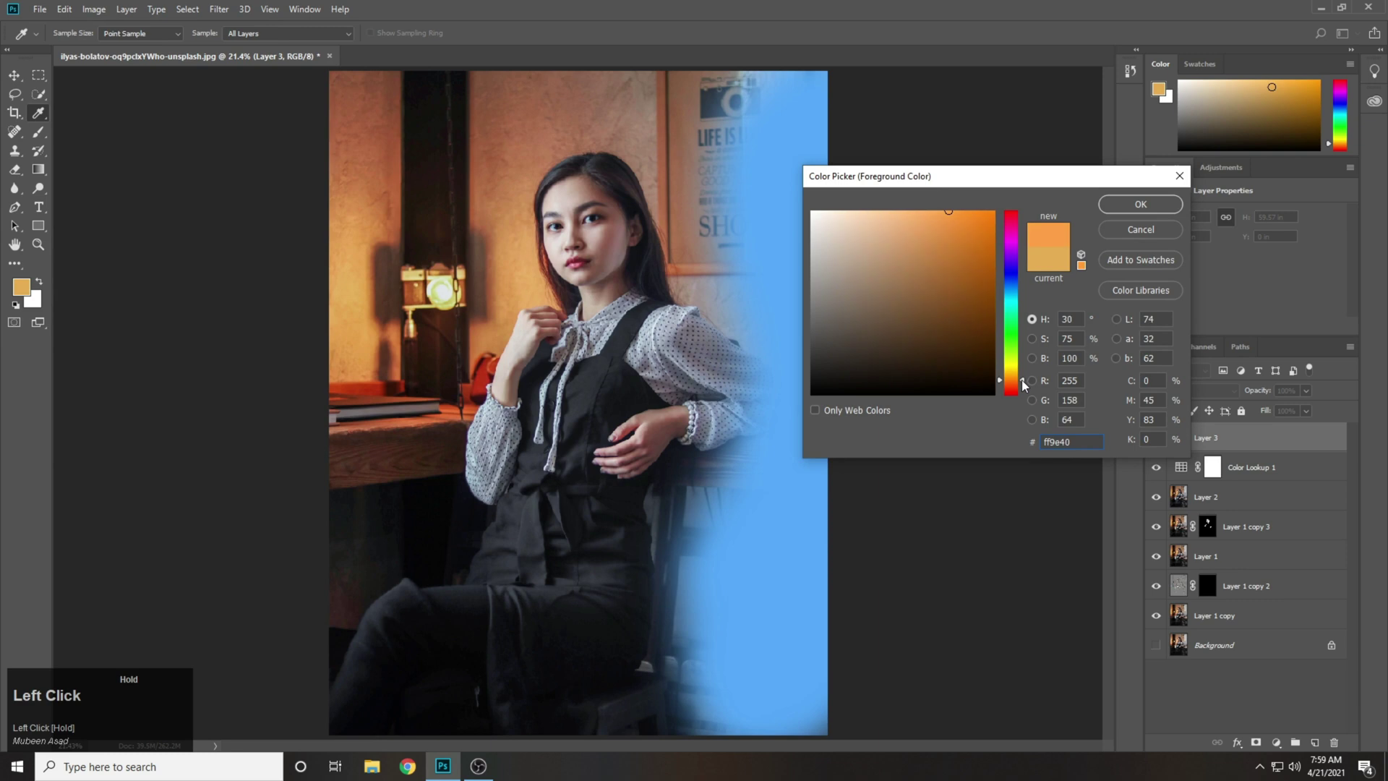
left_click(1140, 203)
Step: Paint the orange with the large soft brush over the wall in the photo's upper left area
key("b")
mouse_move(434, 155)
left_mouse_down()
mouse_move(349, 148)
mouse_move(324, 349)
mouse_move(351, 333)
mouse_move(349, 368)
mouse_move(367, 390)
mouse_move(318, 443)
left_mouse_up()
mouse_move(439, 153)
left_mouse_down()
mouse_move(462, 80)
mouse_move(505, 92)
mouse_move(464, 136)
mouse_move(426, 240)
left_mouse_up()
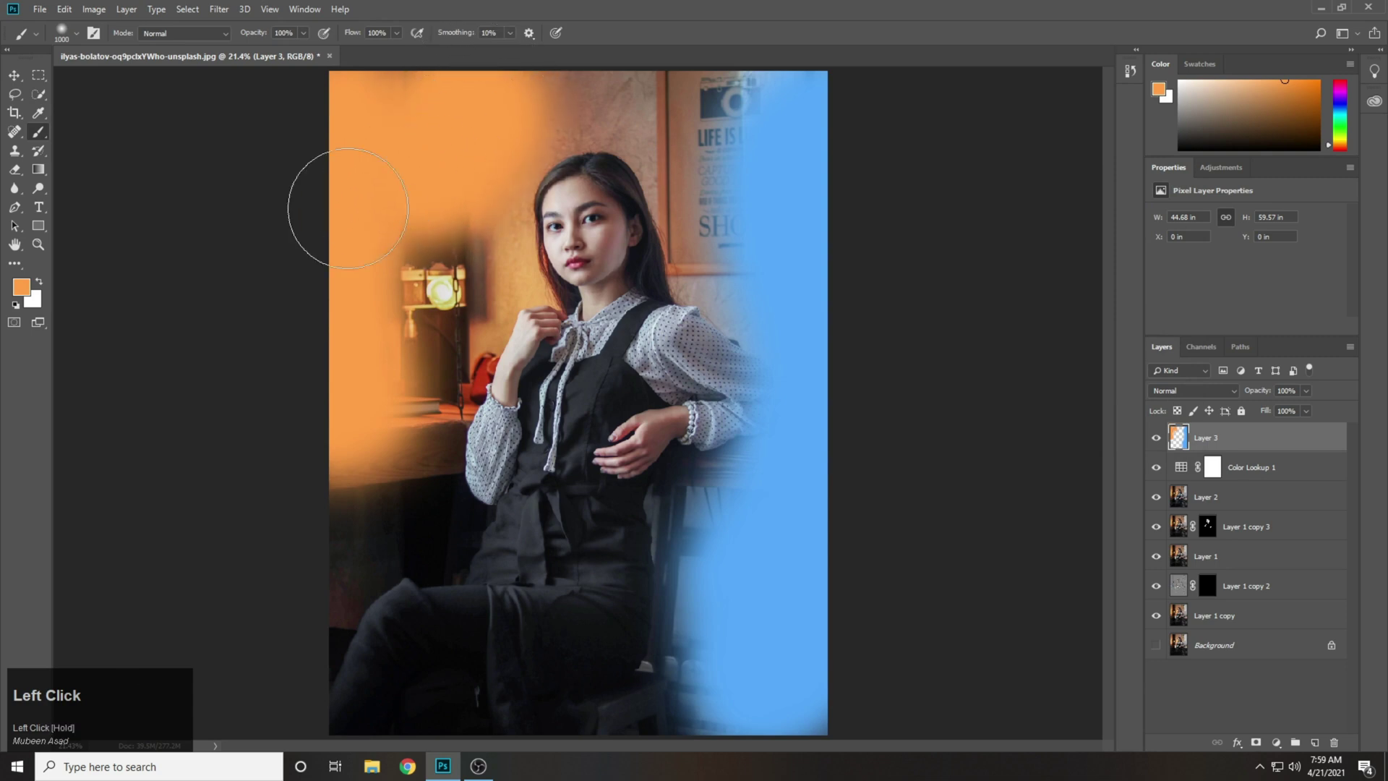
Step: Set the painted light layer's blend mode to Overlay and its opacity to 60%
left_click(1193, 390)
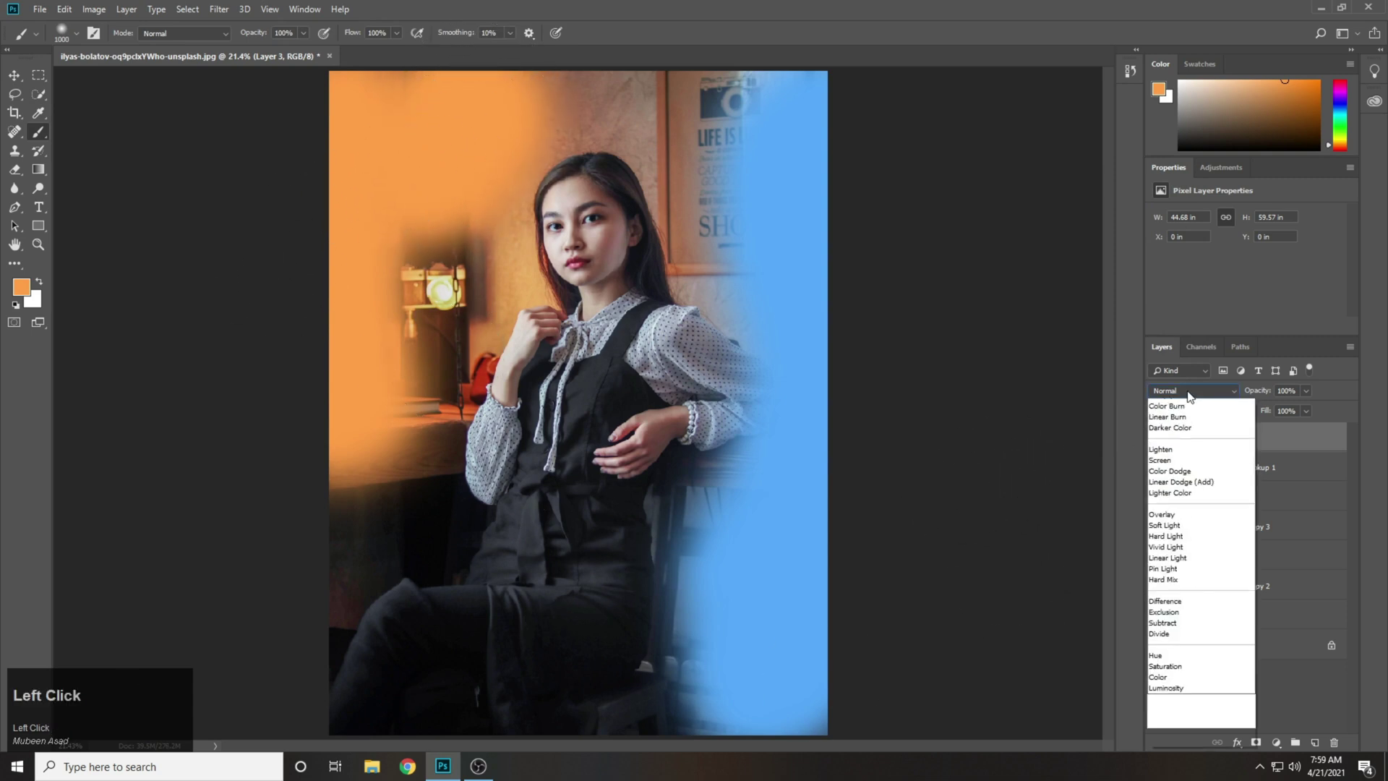
left_click(1156, 566)
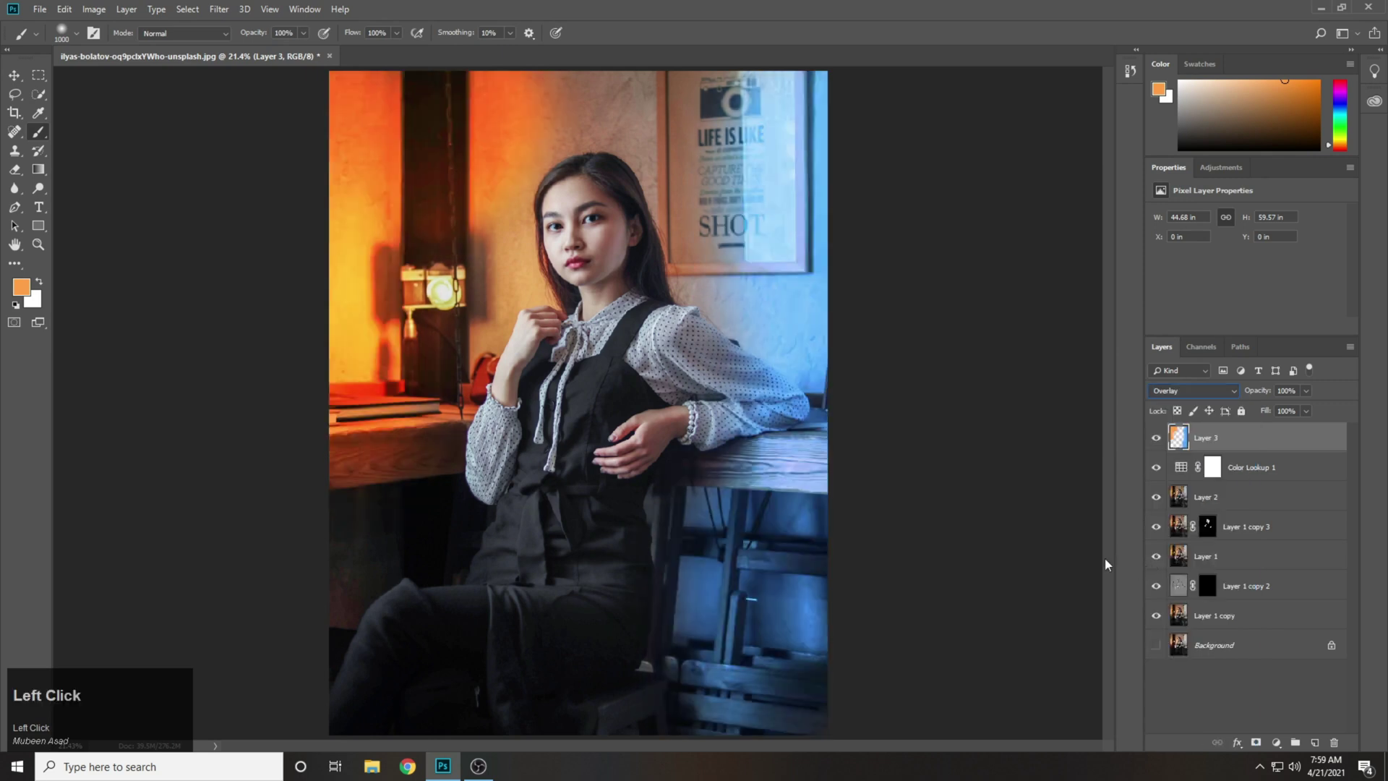
left_click(1286, 391)
type("60")
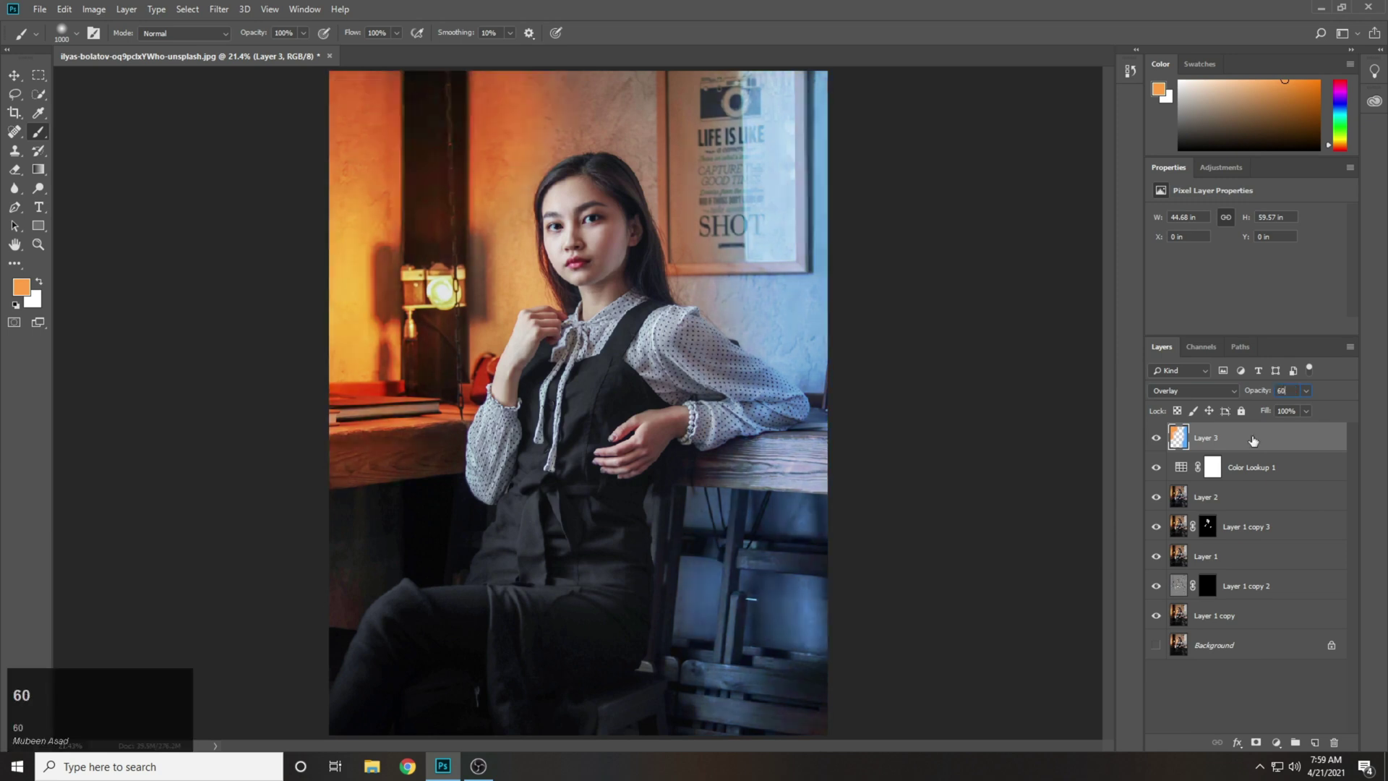
Step: Set the painted light layer's fill to 80% and compare the photo with and without the layer
type("40")
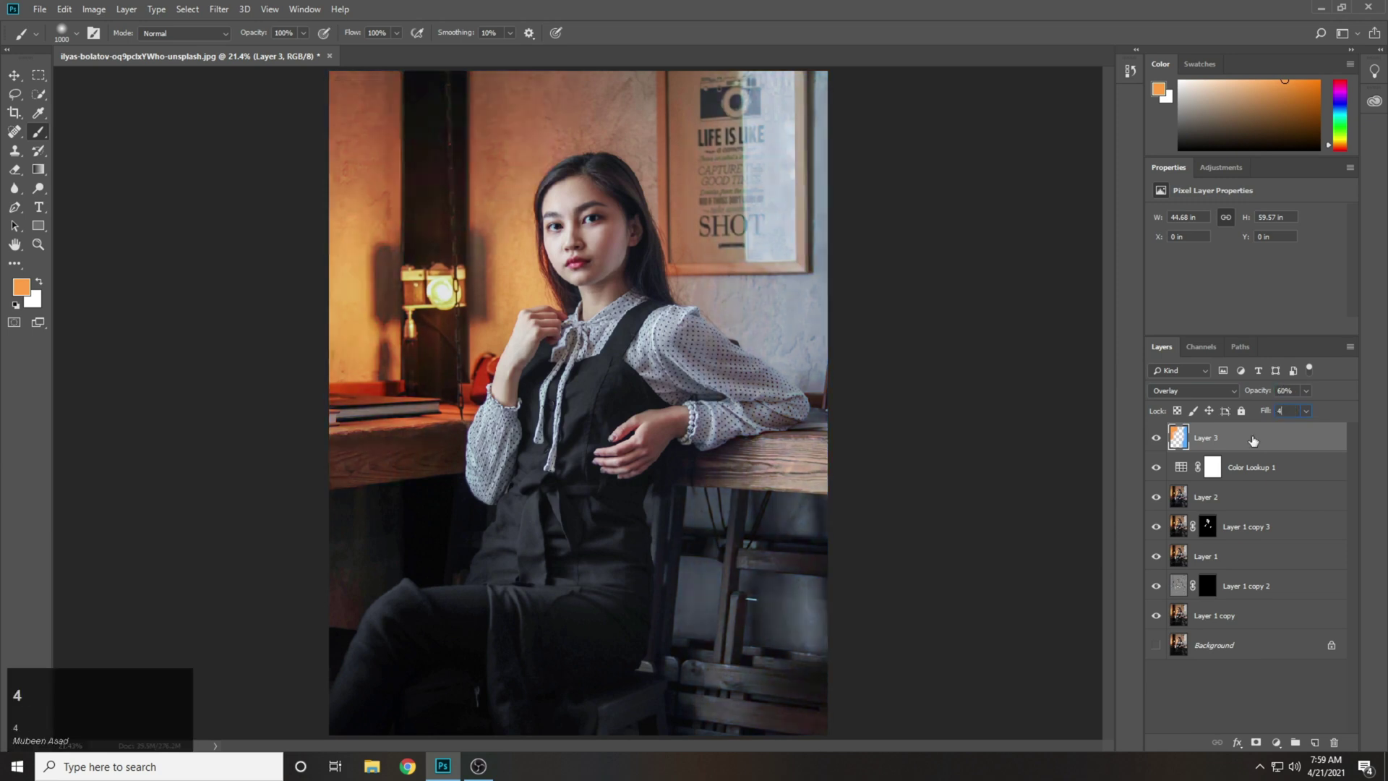
key("BackSpace")
type("60")
key("BackSpace")
key("BackSpace")
key("Return")
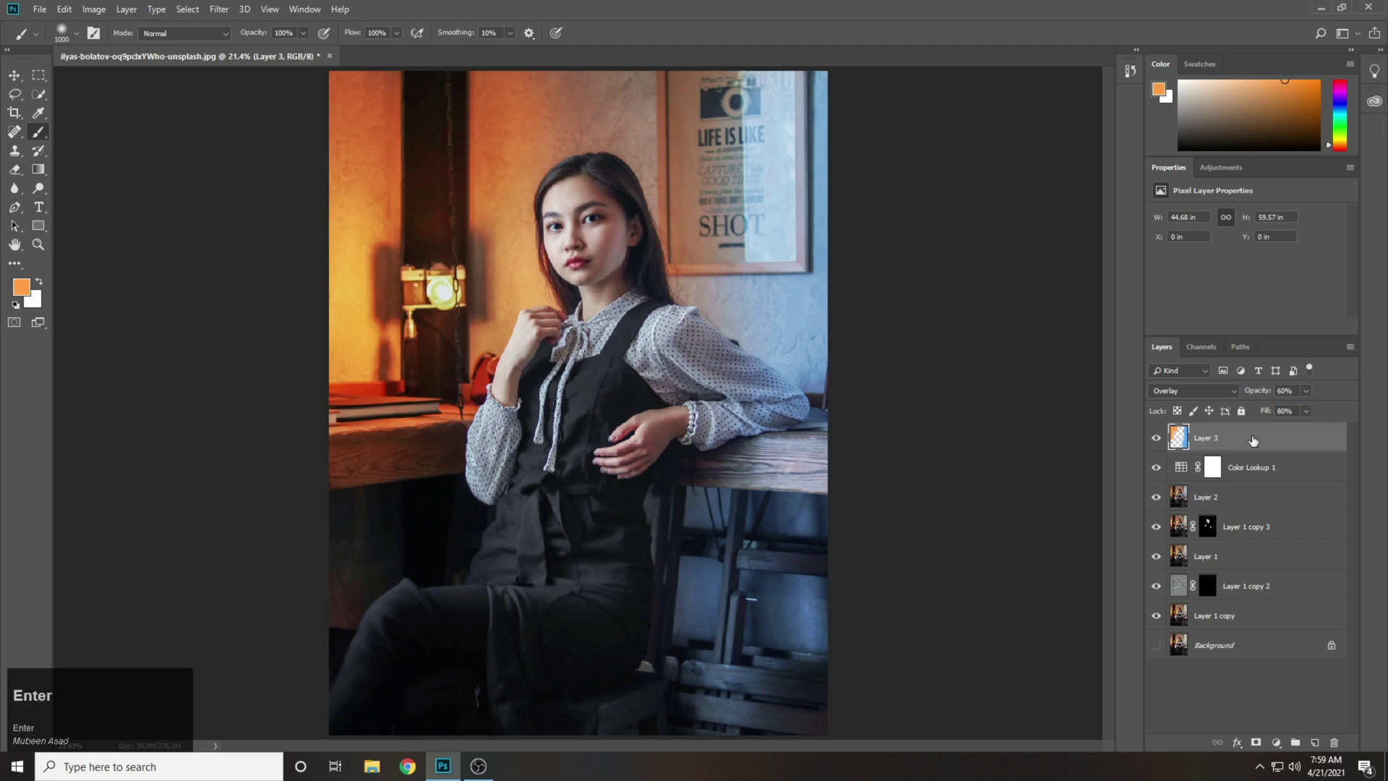
left_click(1155, 438)
left_click(1155, 438)
Step: Stamp all visible layers into a new layer and fine-tune its exposure, cooler temperature and tonal settings in Camera Raw
key("ctrl+shift+alt+e")
key("ctrl+shift+a")
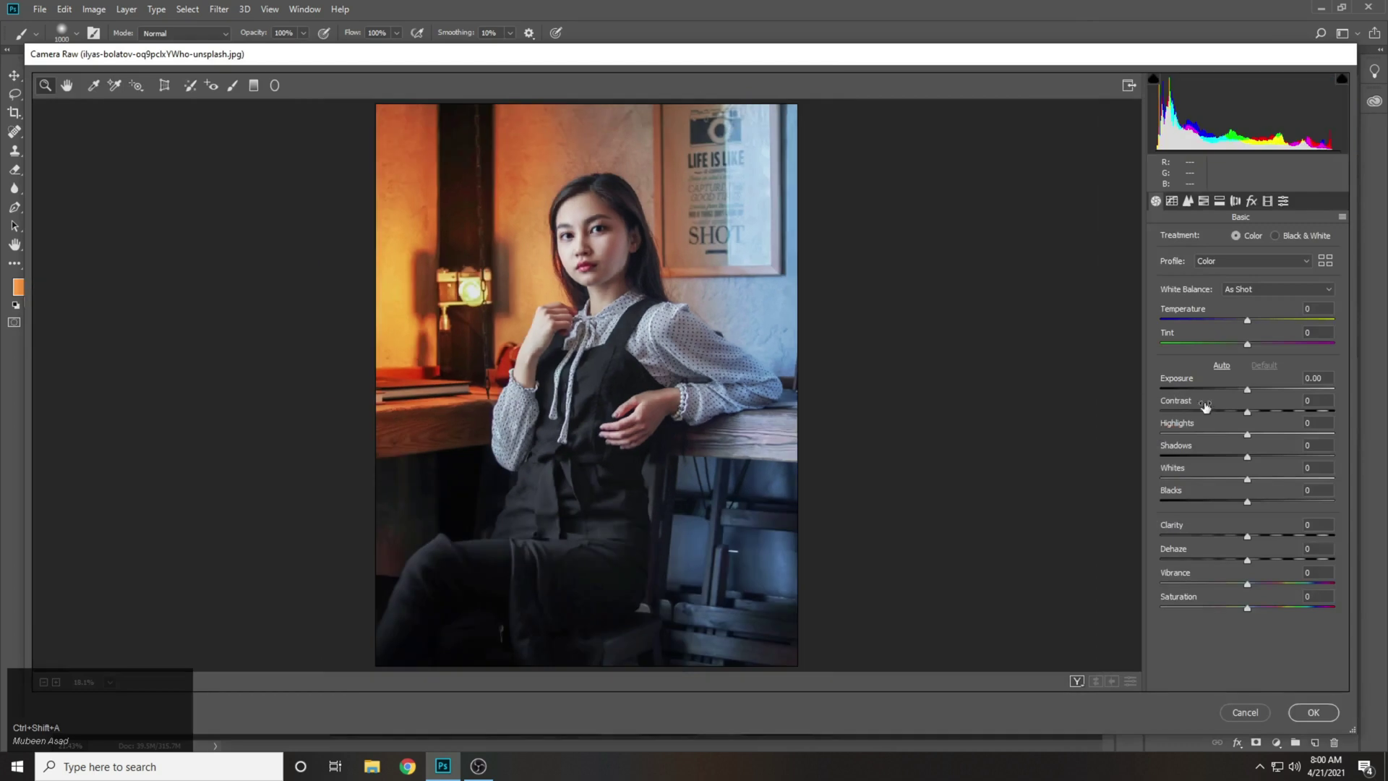
left_click(1247, 390)
left_click_drag(1246, 393, 1248, 392)
left_click_drag(1246, 320, 1241, 321)
left_click_drag(1246, 411, 1259, 504)
Step: Raise the luminance of the oranges to +8 in the HSL adjustments
left_click(1187, 200)
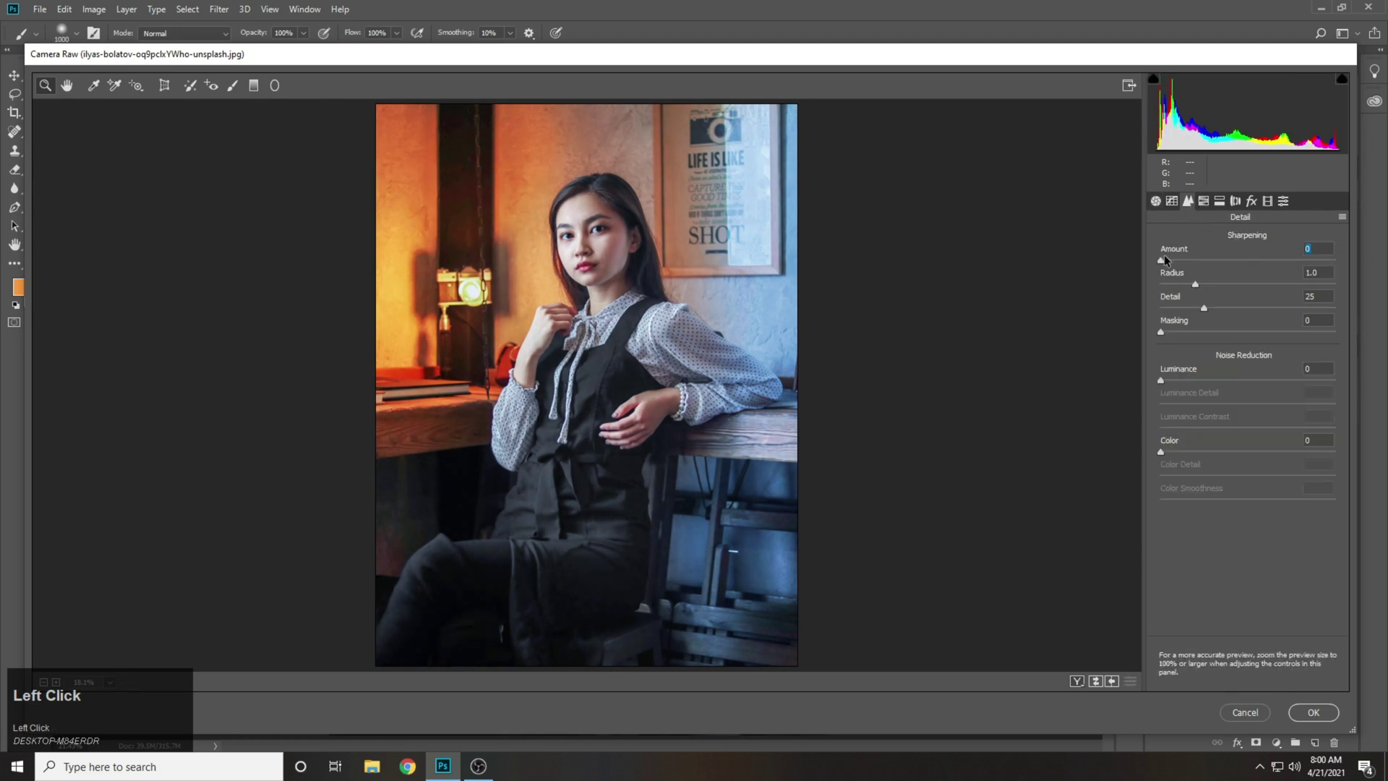
left_click(1203, 201)
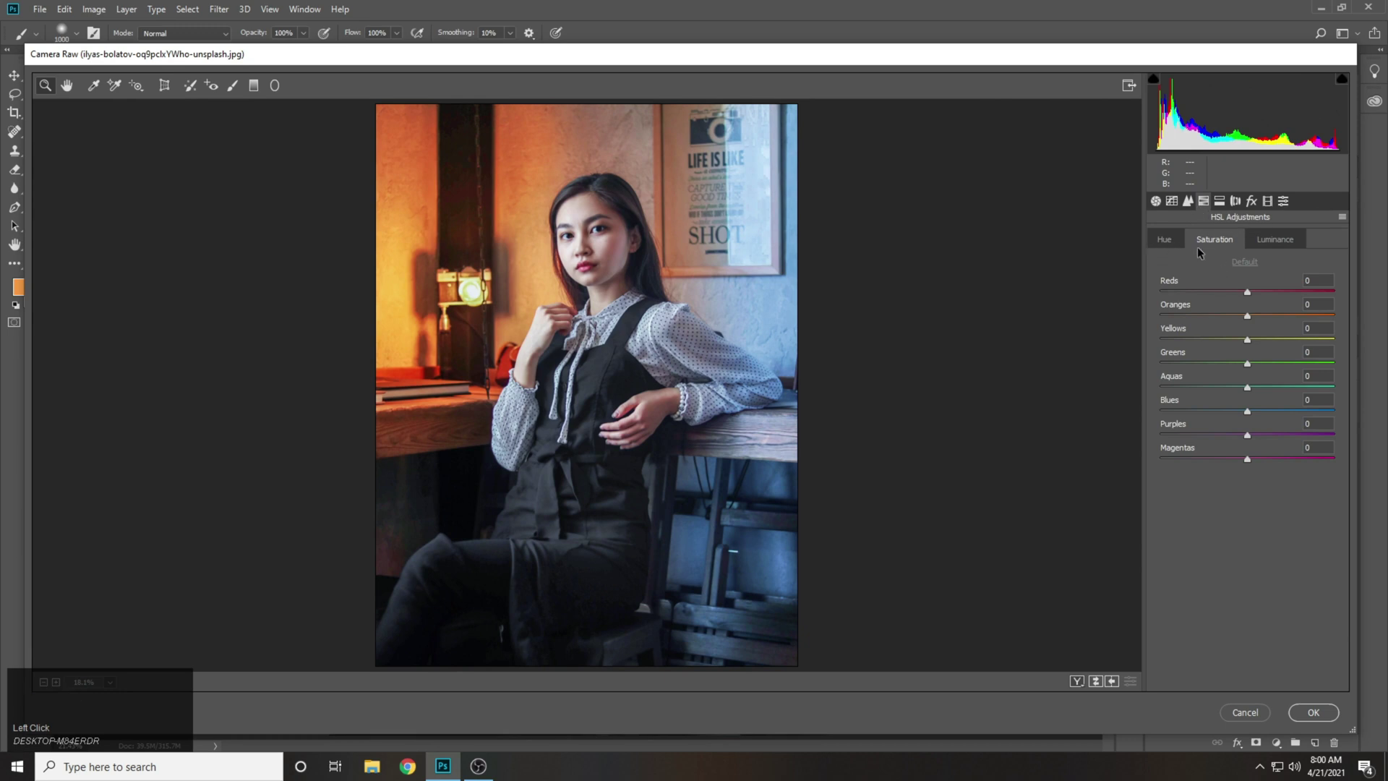
left_click(1274, 239)
left_click_drag(1246, 315, 1254, 312)
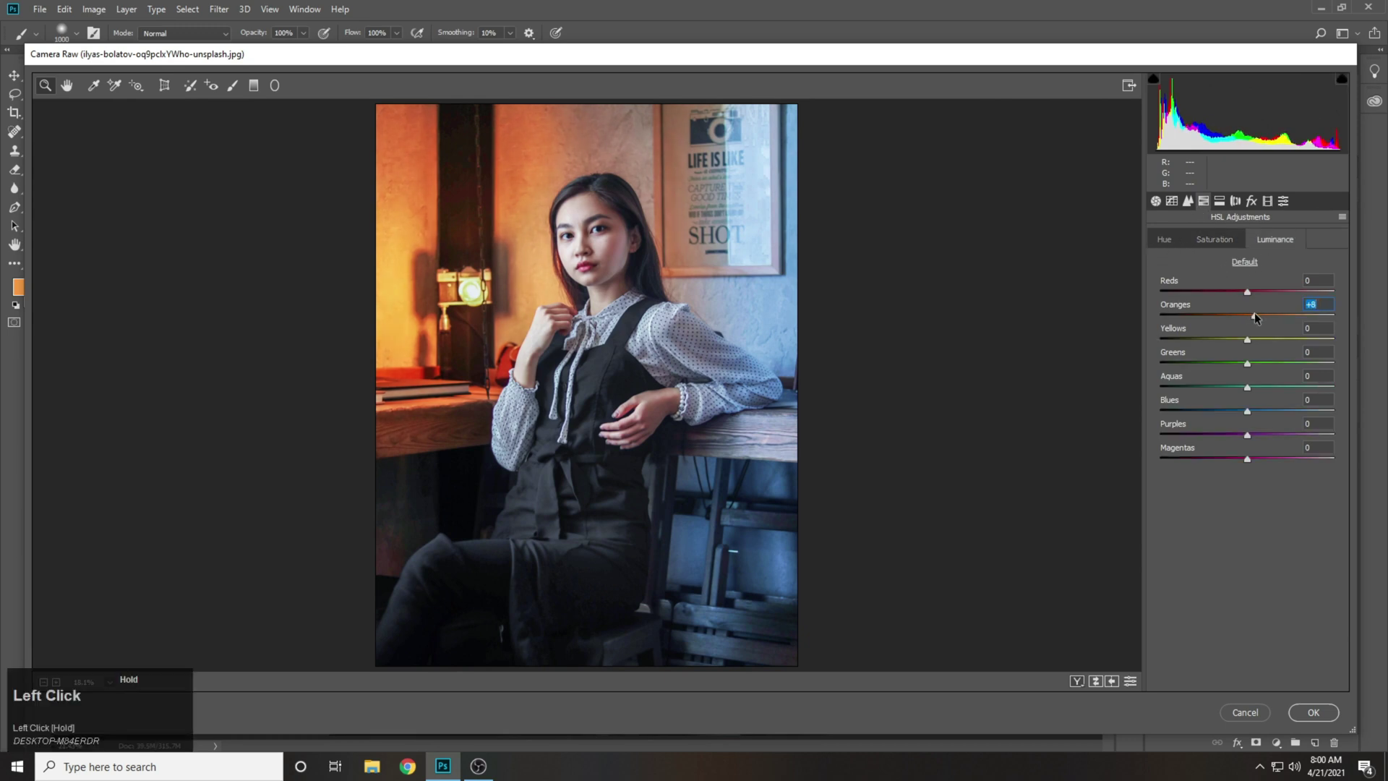
Step: Set HSL saturation to aquas +21, blues +7 and oranges +4, apply the filter and compare the result by undoing and redoing it
left_click(1215, 239)
mouse_move(1246, 386)
left_mouse_down()
mouse_move(1264, 384)
mouse_move(1255, 402)
left_mouse_up()
left_click(1249, 409)
left_click_drag(1247, 316, 1251, 318)
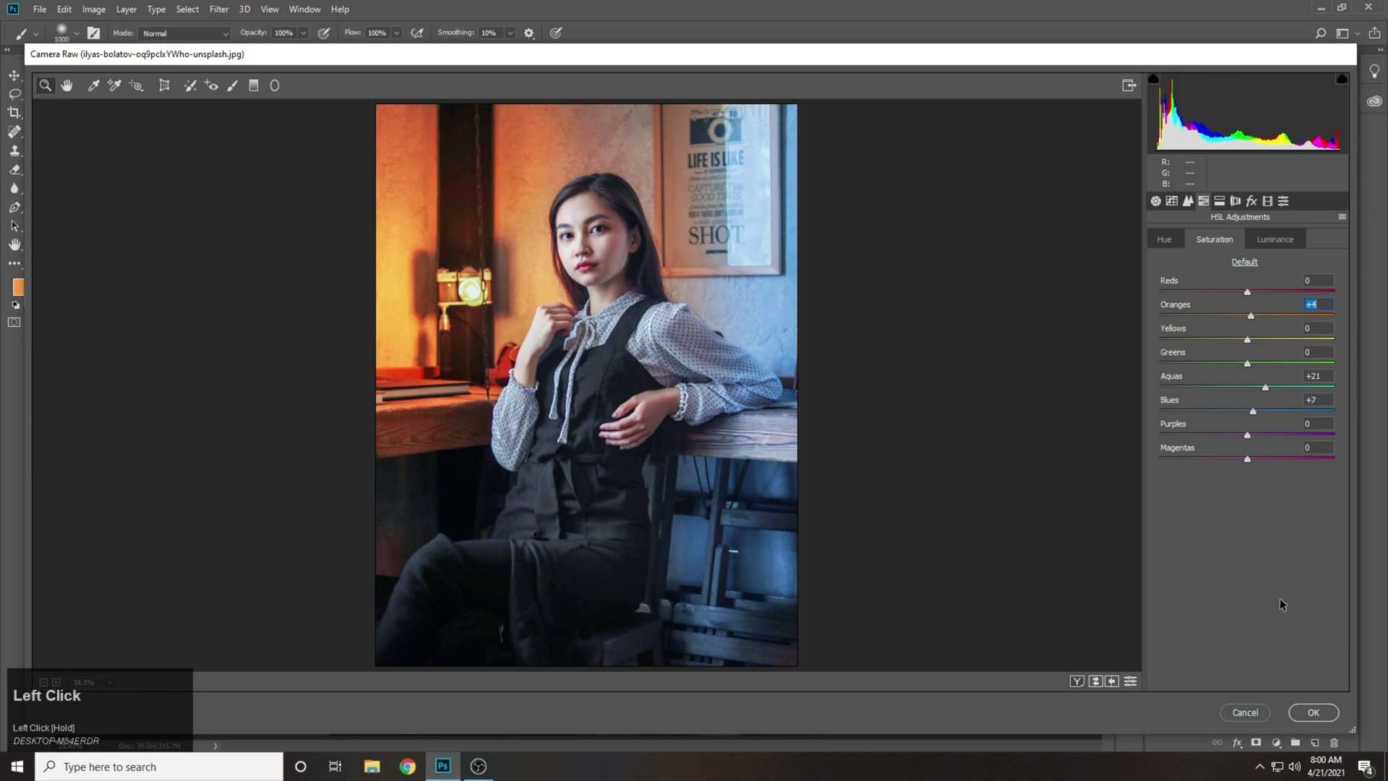
left_click(1312, 711)
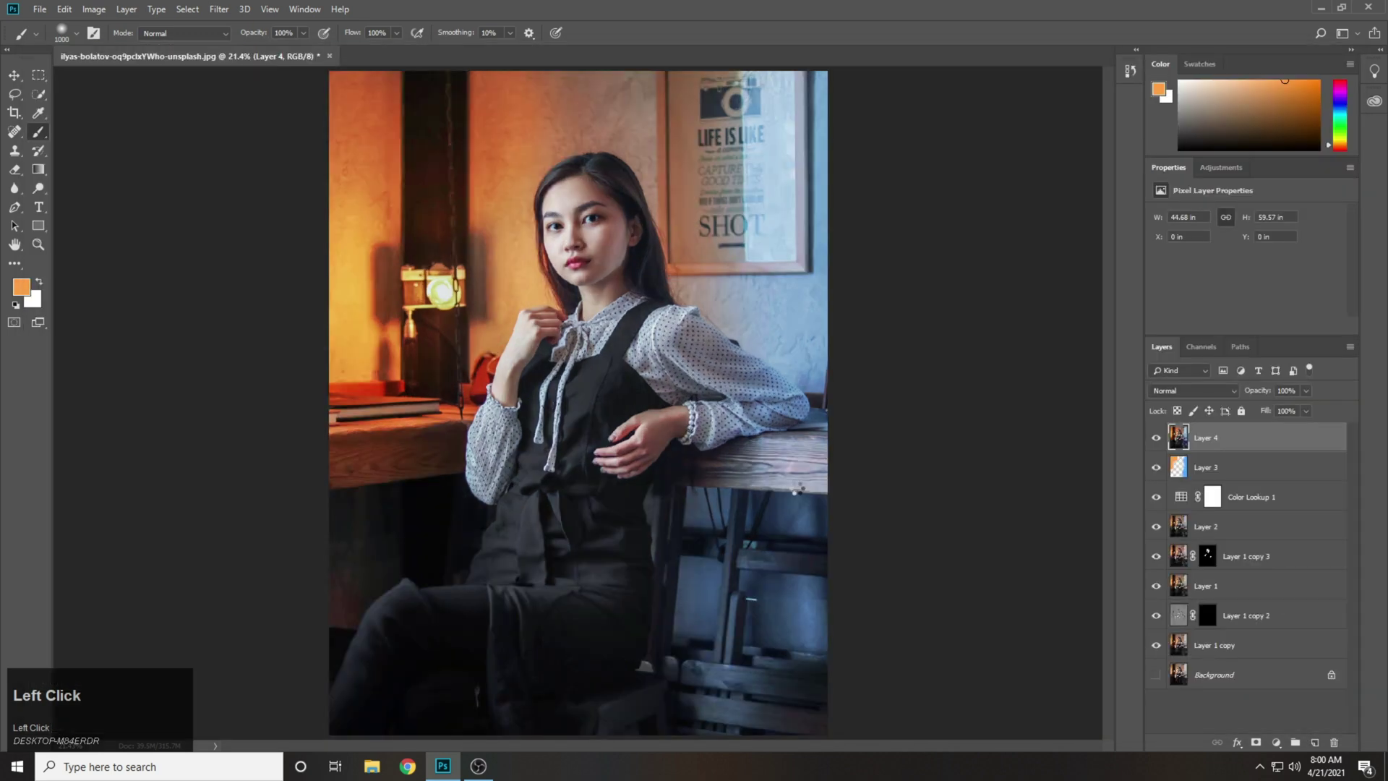
key("ctrl+z")
key("ctrl+z")
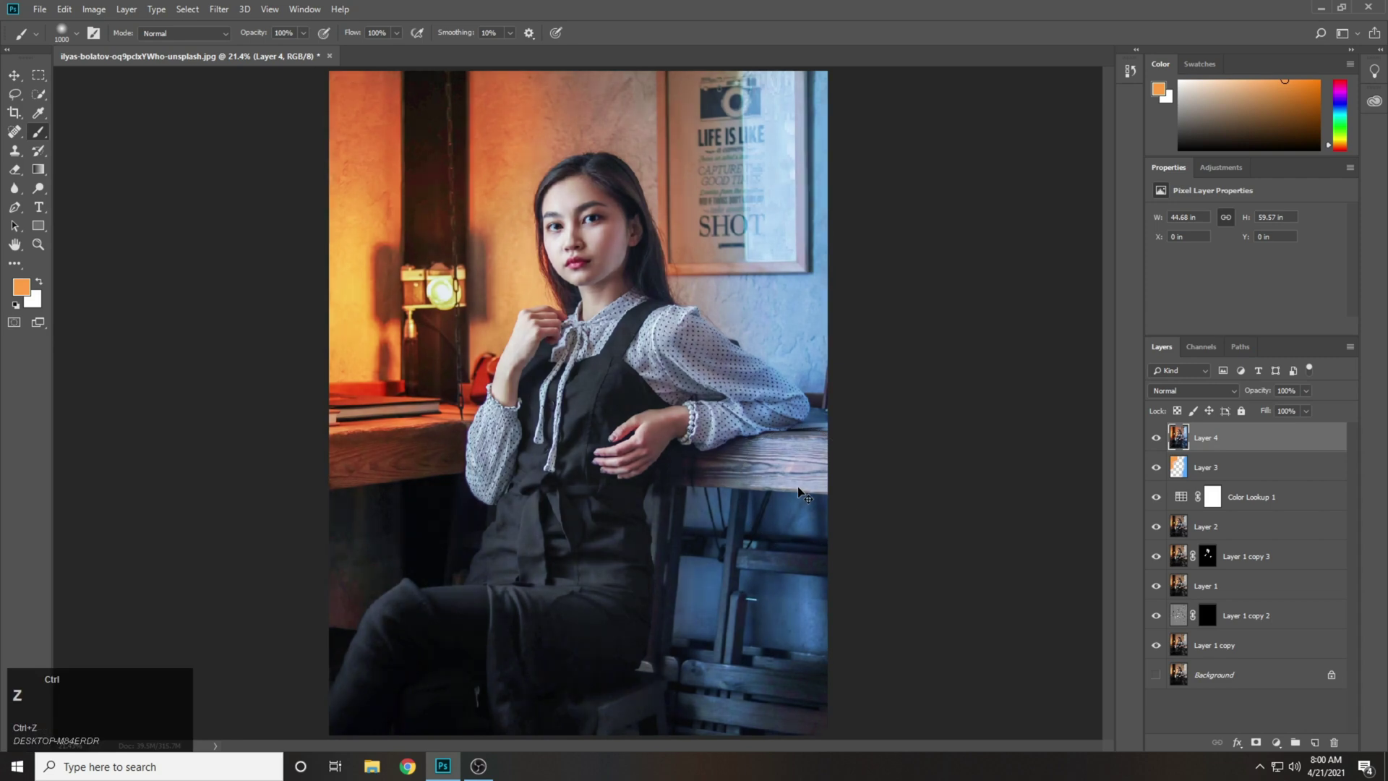
Step: Group all layers above the Background, show the Background and toggle the group's visibility to compare before and after
left_click(1242, 656, "shift")
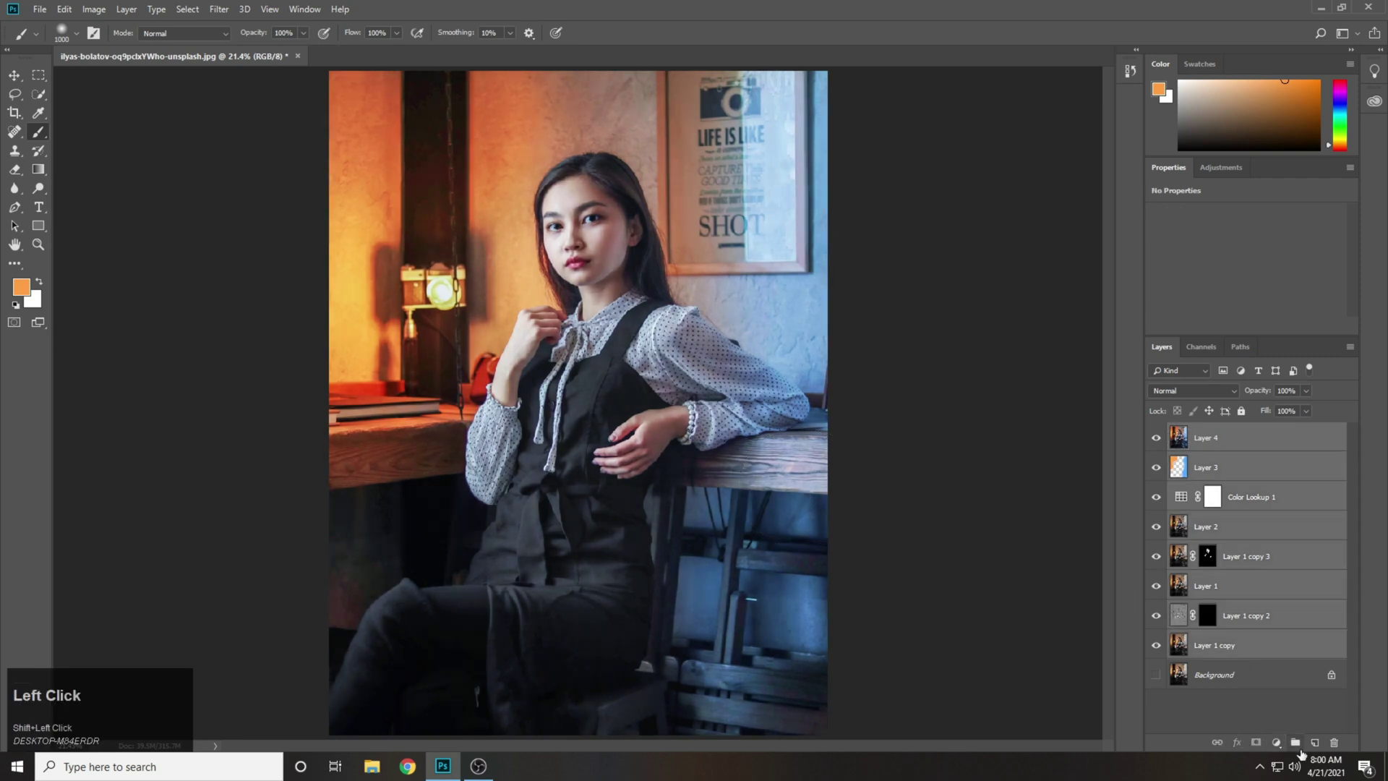
left_click(1295, 744)
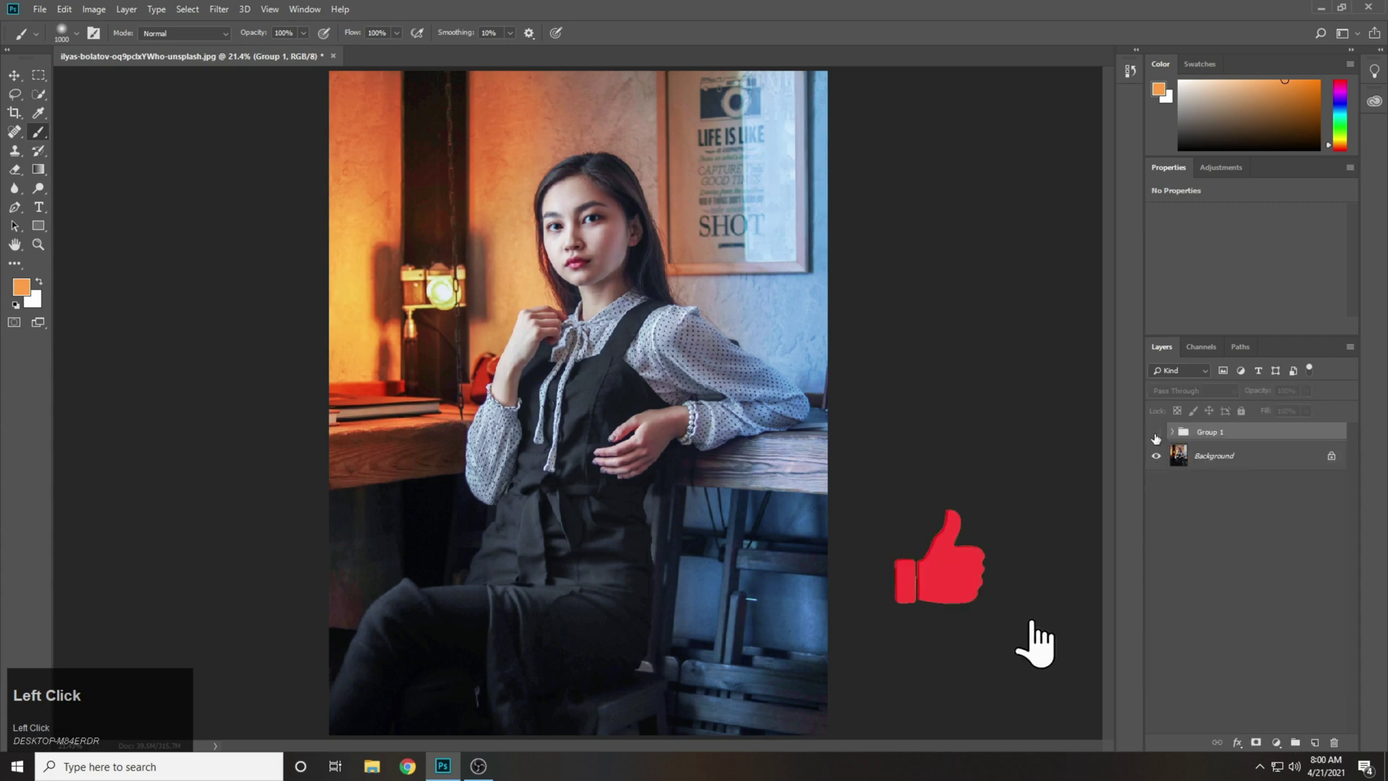
left_click(1156, 433)
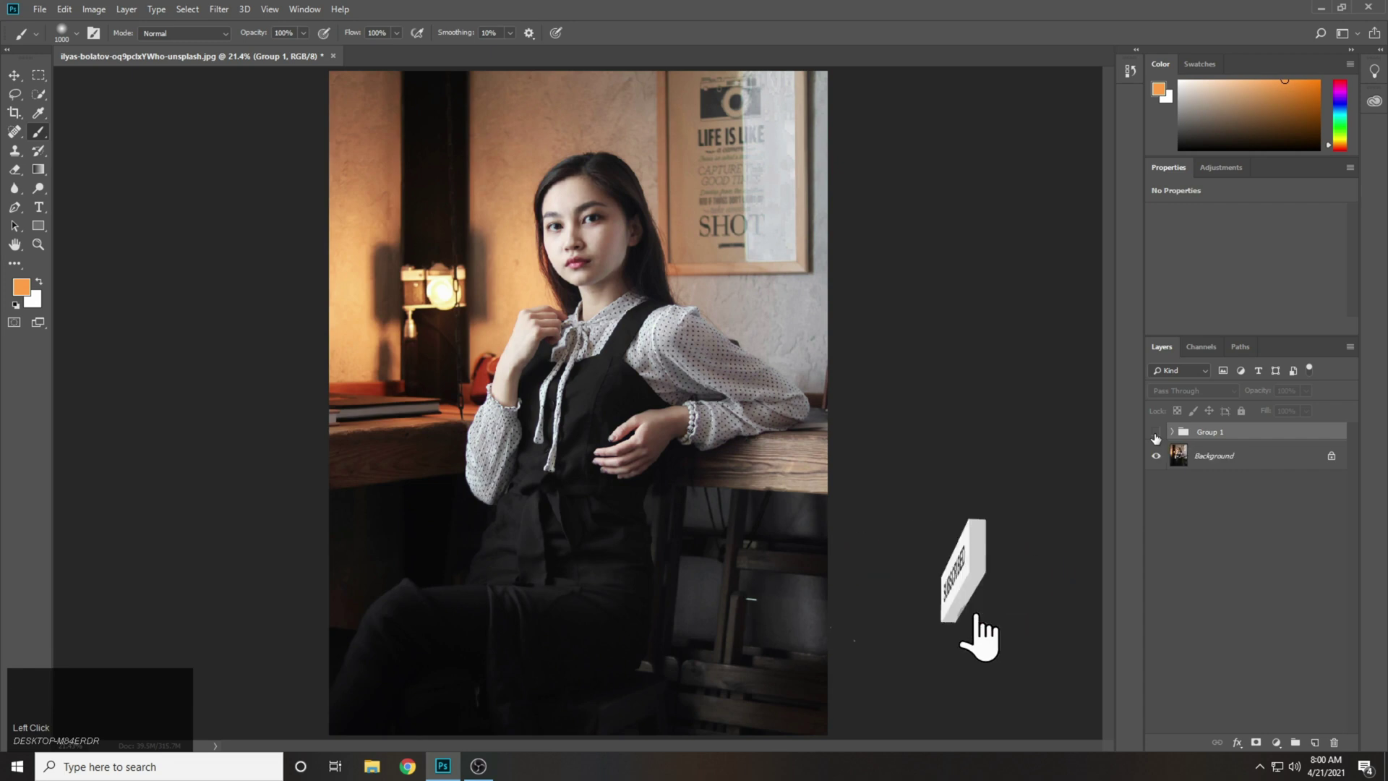
left_click(1155, 433)
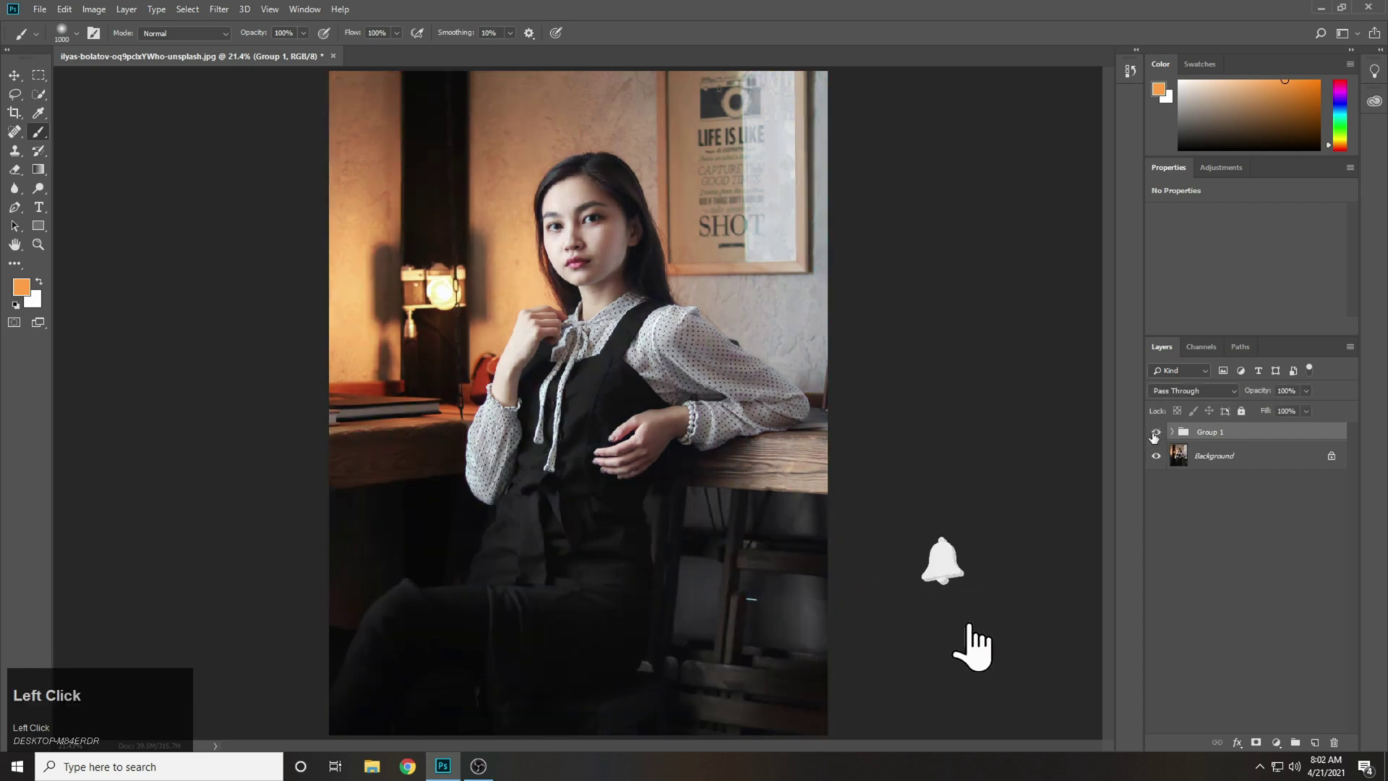
left_click(1154, 434)
Step: Open the group's top layer, Layer 4, in Camera Raw again and set the Red Primary hue to -18 in Calibration
left_click(1172, 432)
left_click(1253, 467)
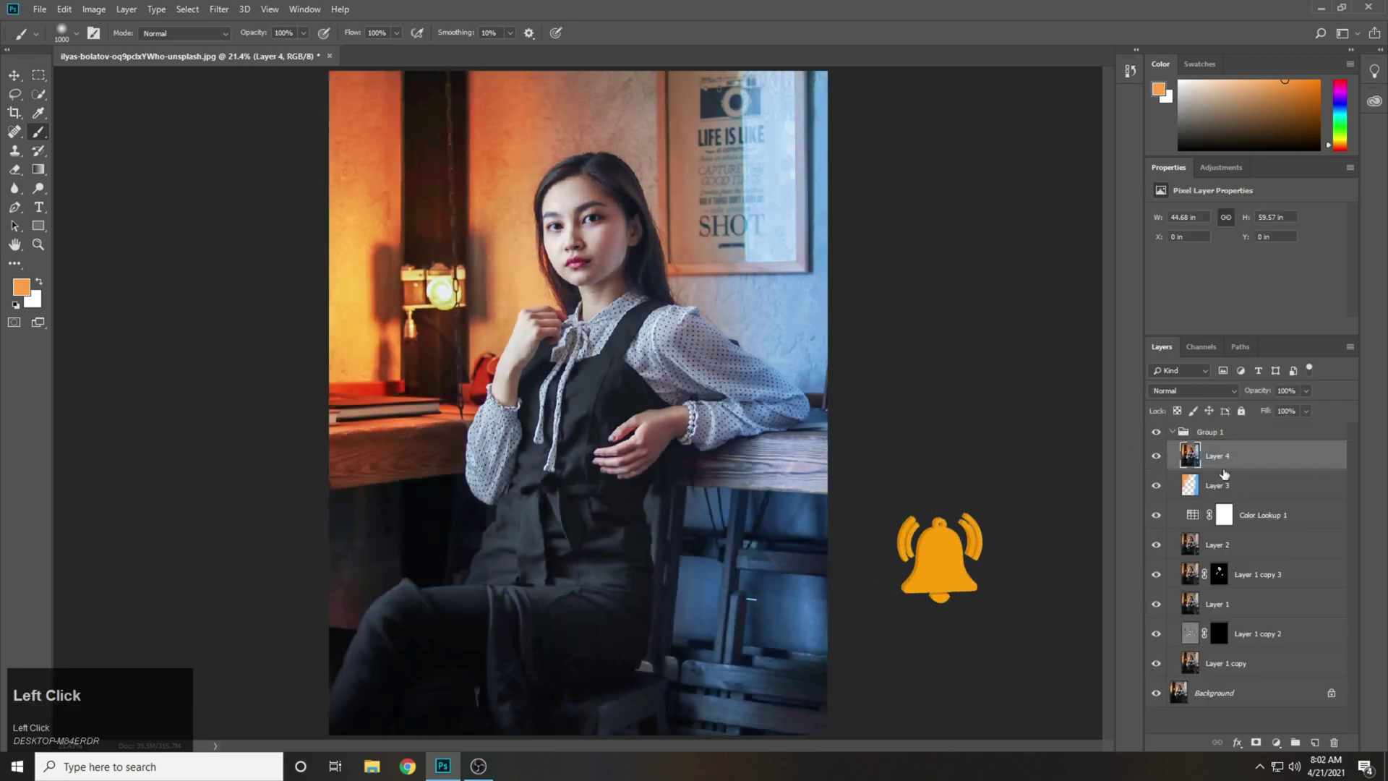
key("ctrl+shift+a")
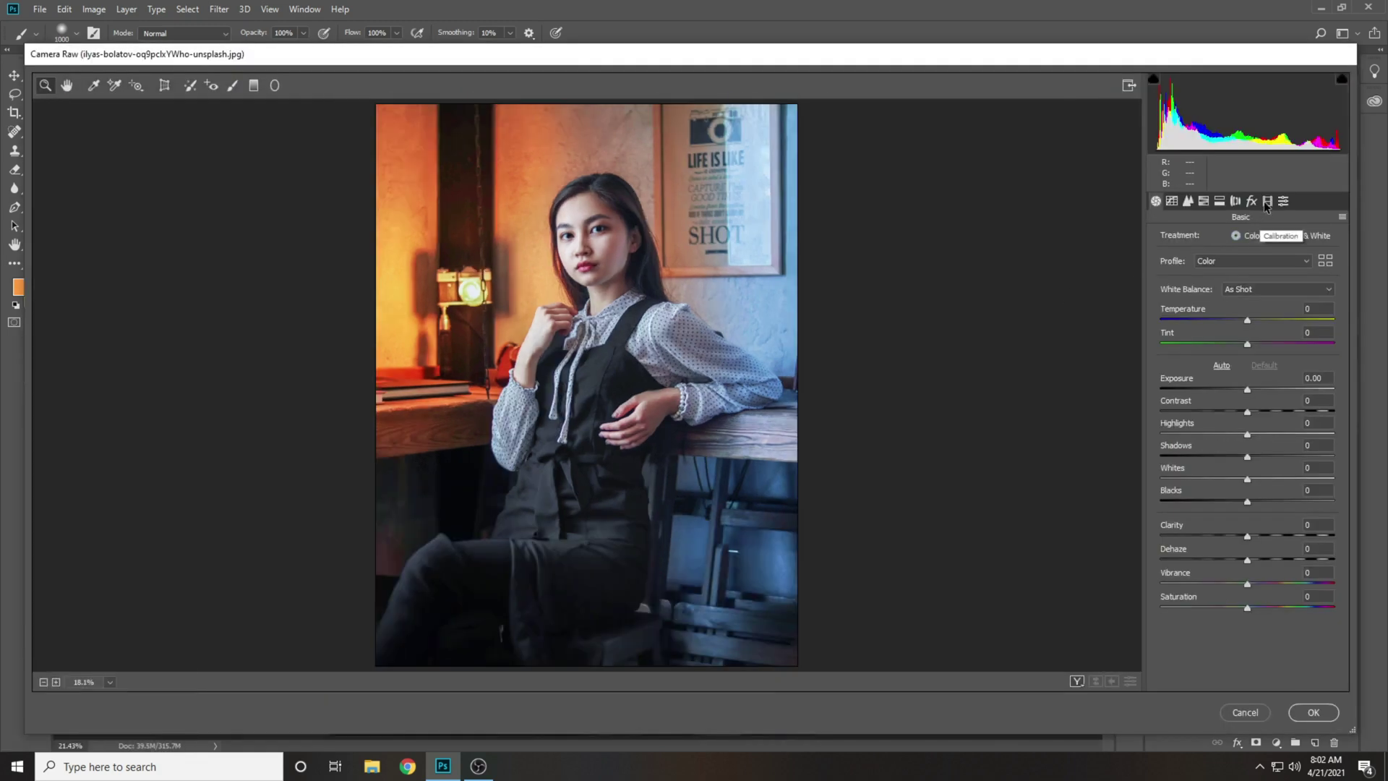
left_click(1266, 202)
left_click_drag(414, 155, 690, 377)
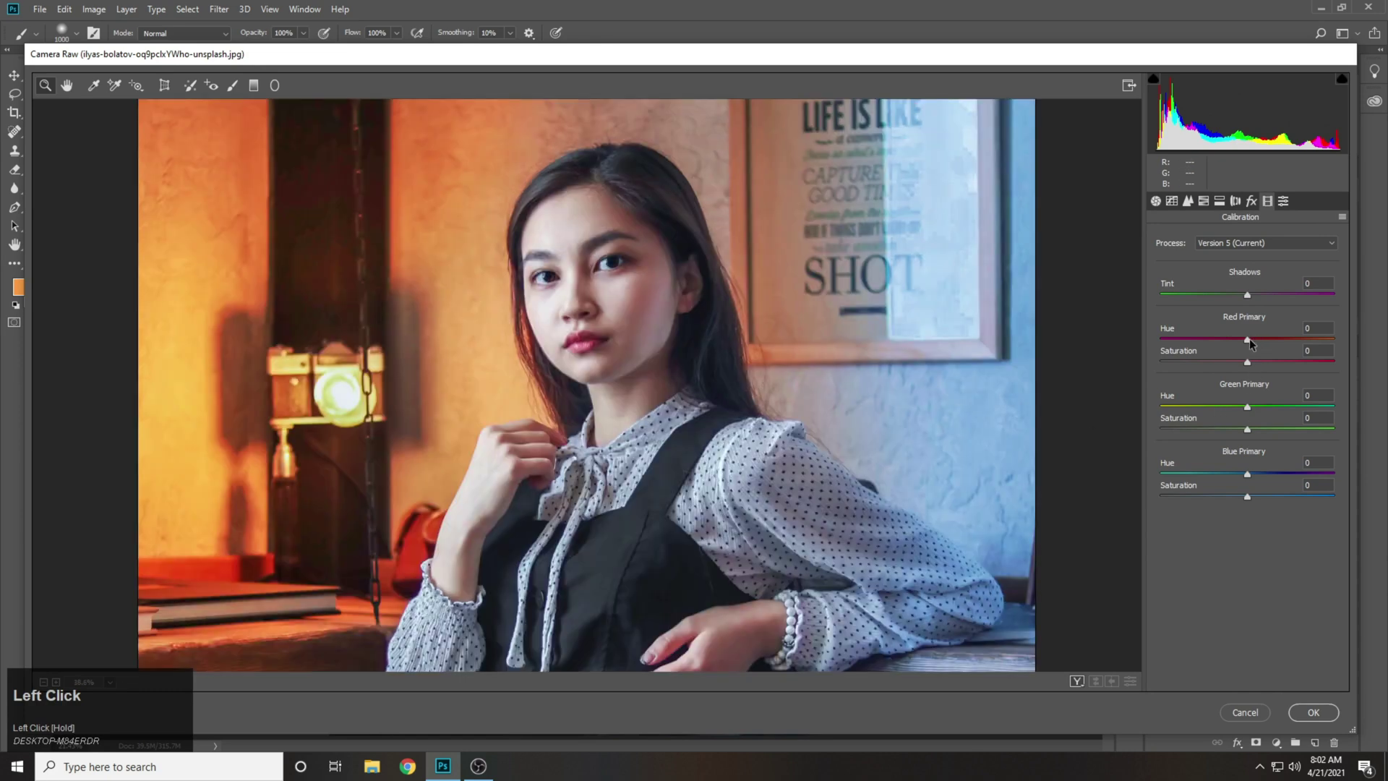
left_click_drag(1249, 338, 1230, 340)
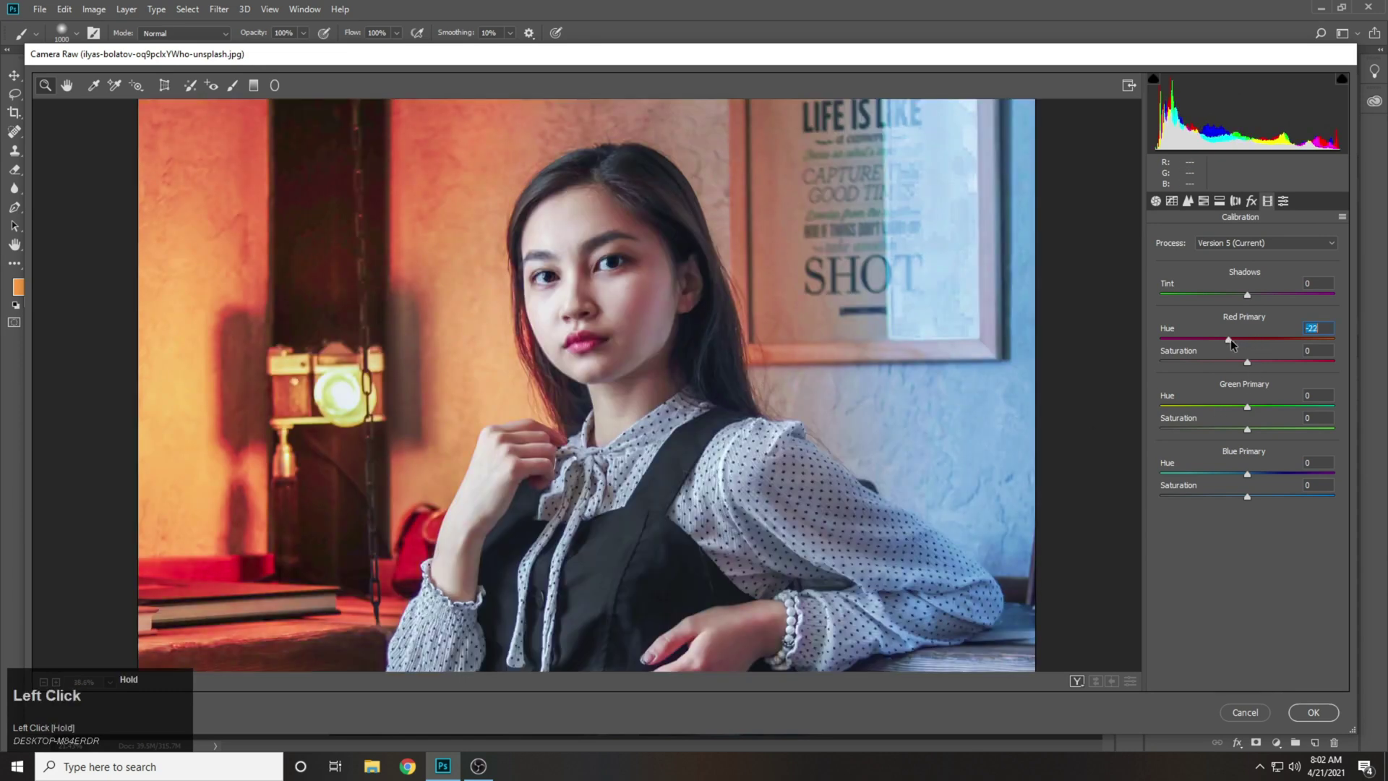
key("ctrl+0")
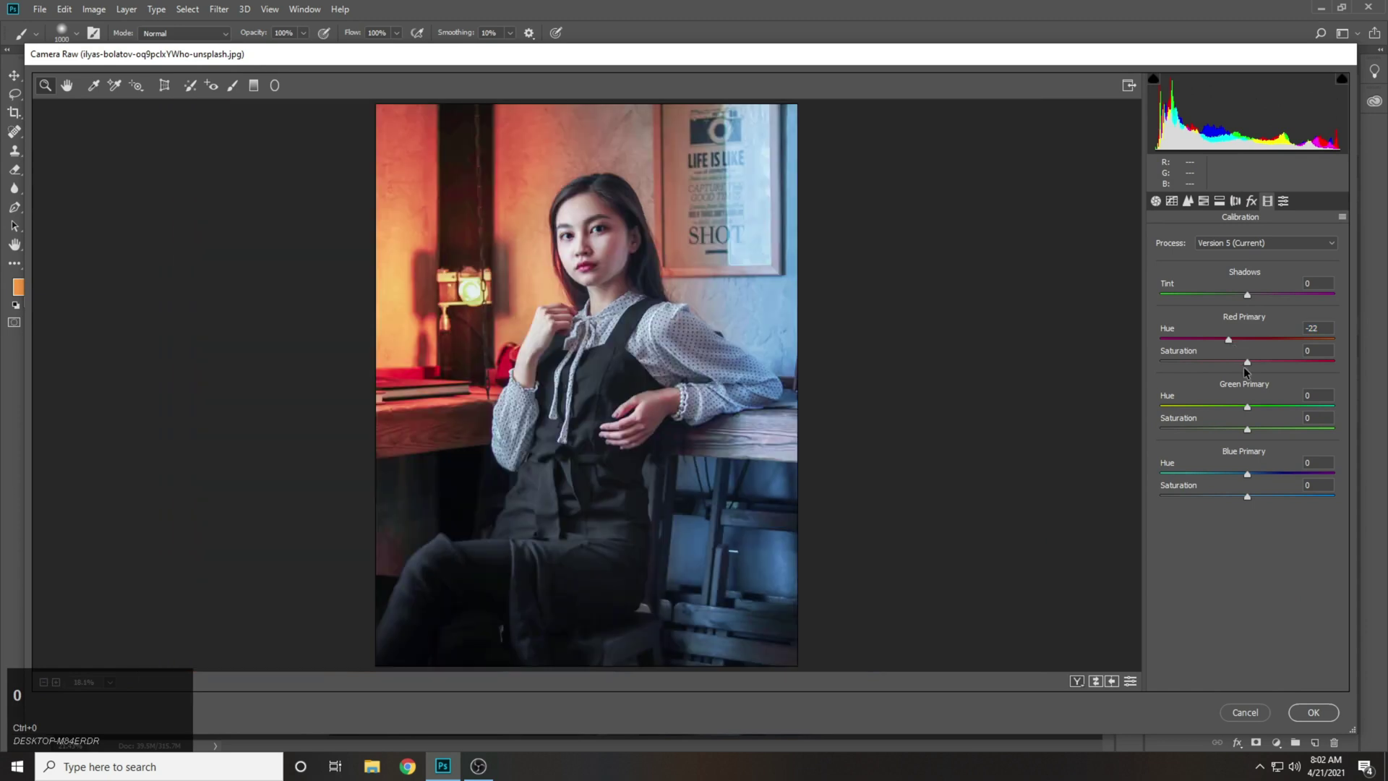
left_click(1231, 340)
Step: Set the Green Primary hue to +19 and the Blue Primary hue to -10, apply the filter and compare it with the previous state
left_click(1248, 408)
mouse_move(1250, 410)
left_mouse_down()
mouse_move(1298, 404)
mouse_move(1263, 407)
left_mouse_up()
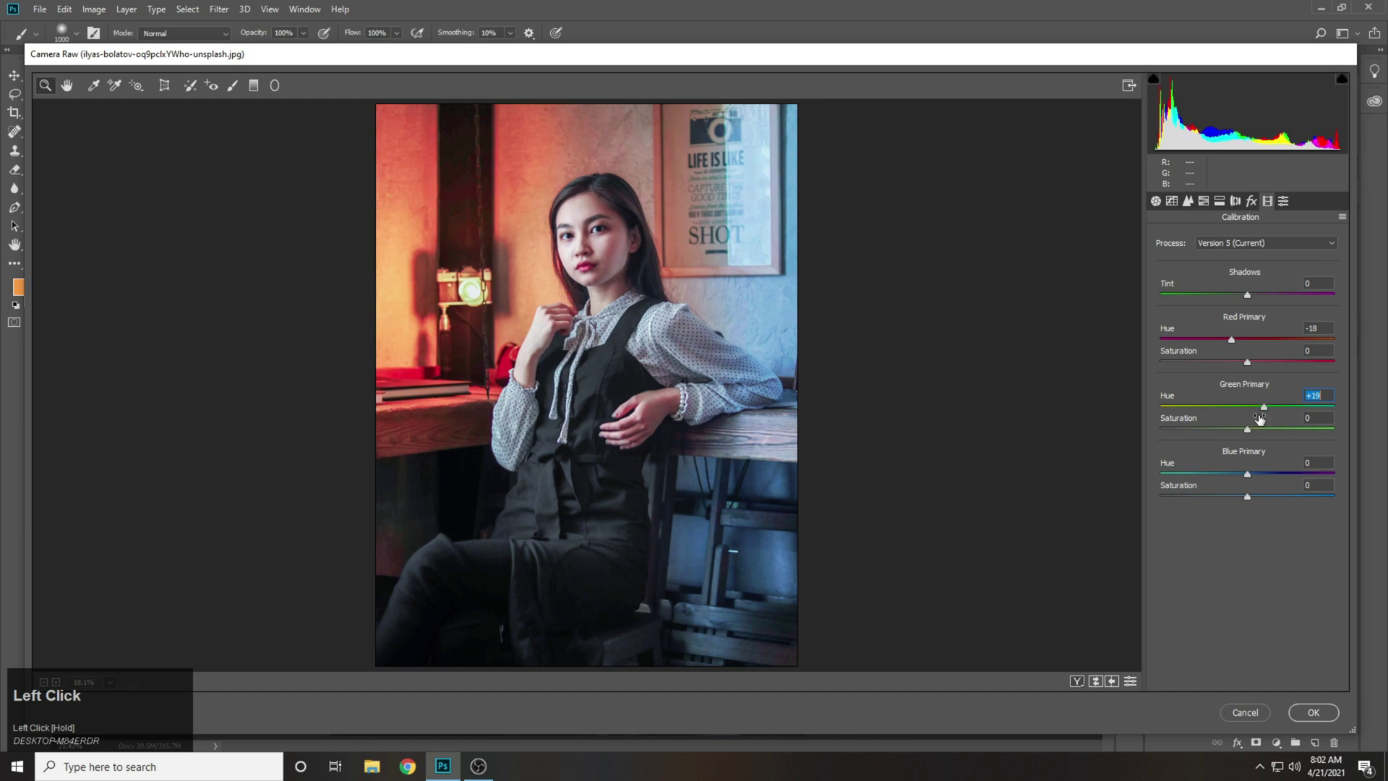
left_click_drag(1246, 472, 1239, 474)
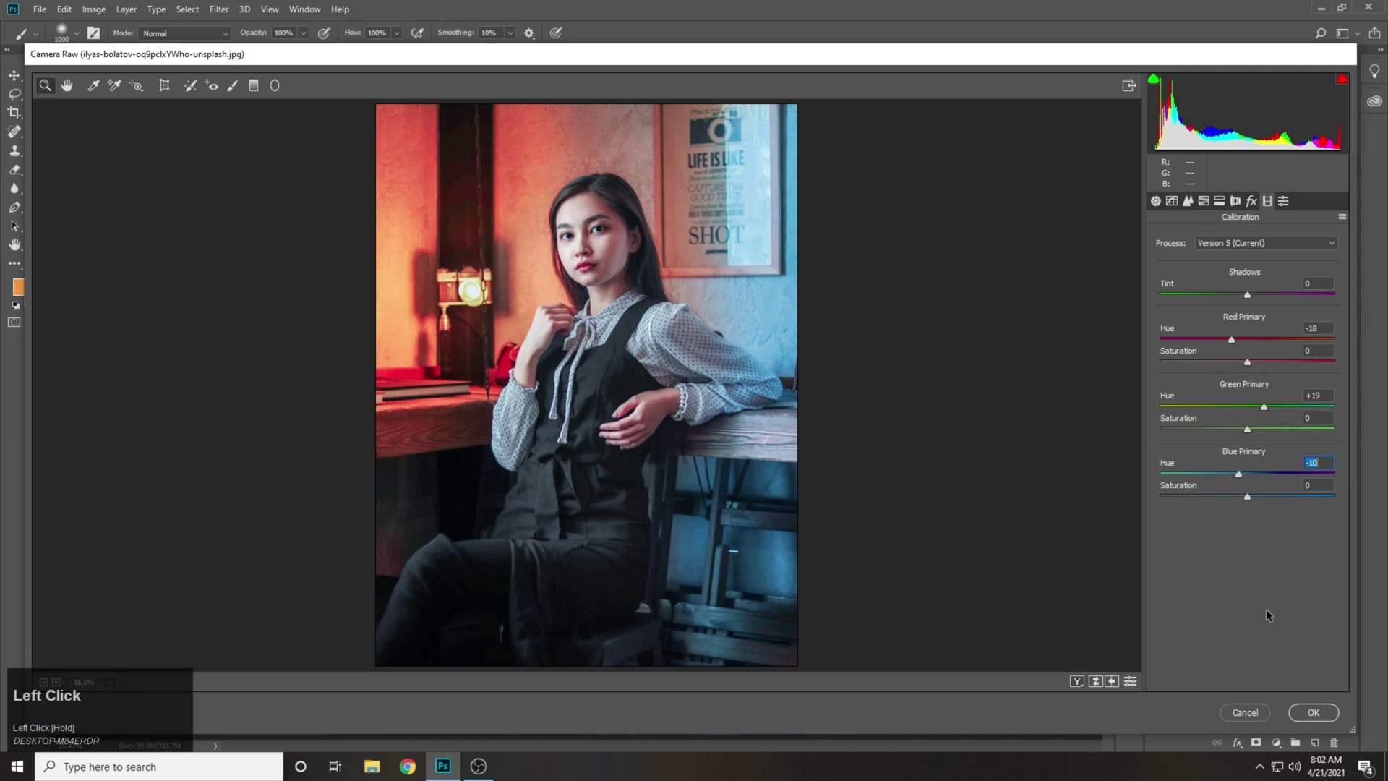
left_click(1307, 711)
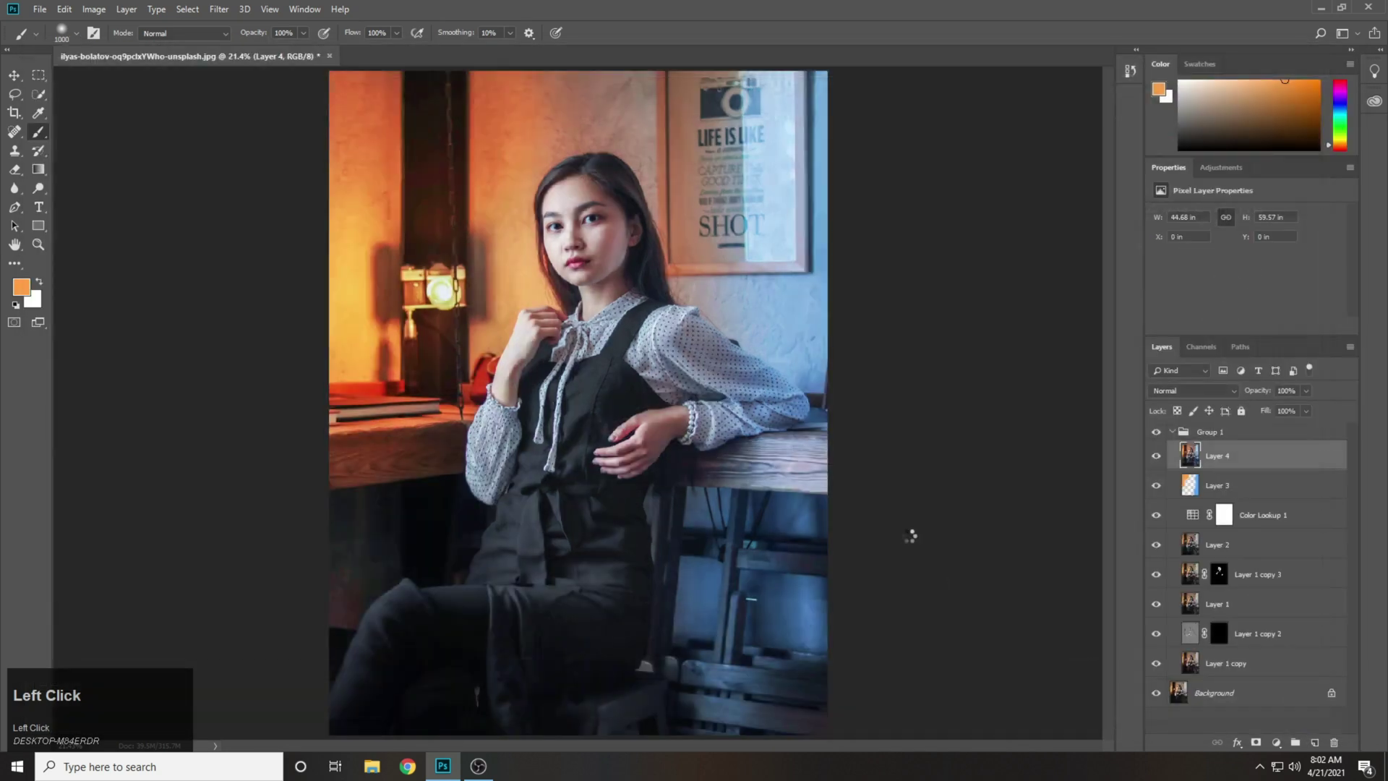
key("ctrl+z")
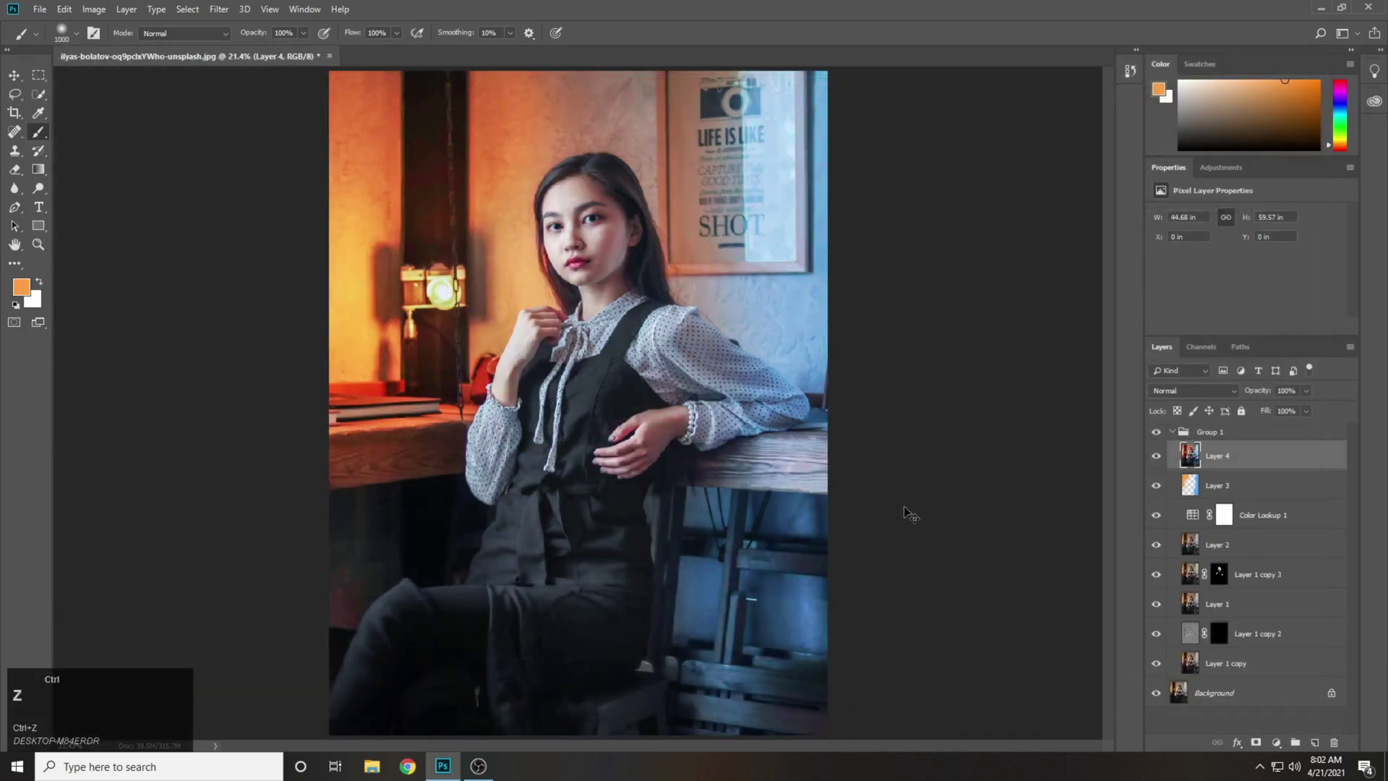
Step: Collapse the group and toggle its visibility to compare the face and upper body before and after the edit
left_click(1172, 432)
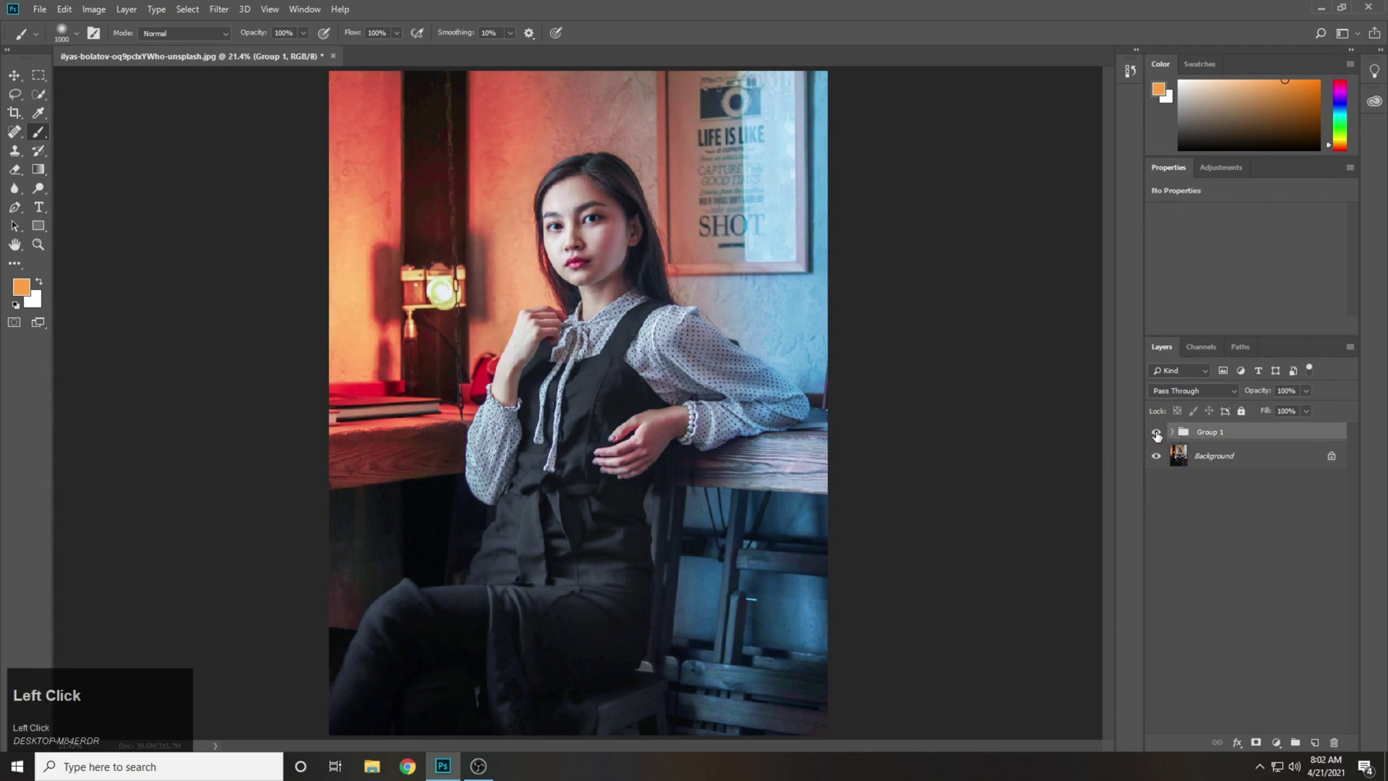
left_click(1156, 433)
key("ctrl+equal")
key("ctrl+equal")
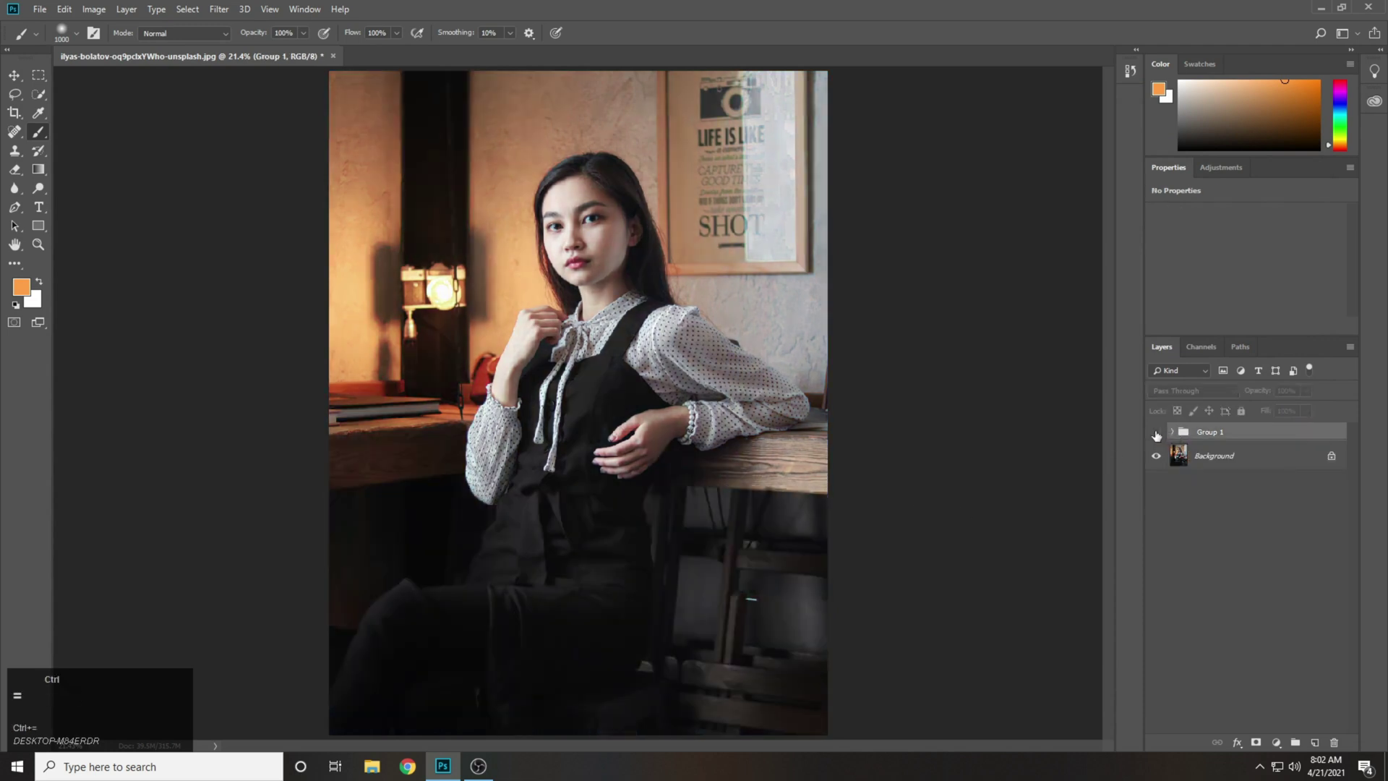
left_click_drag(689, 232, 683, 441)
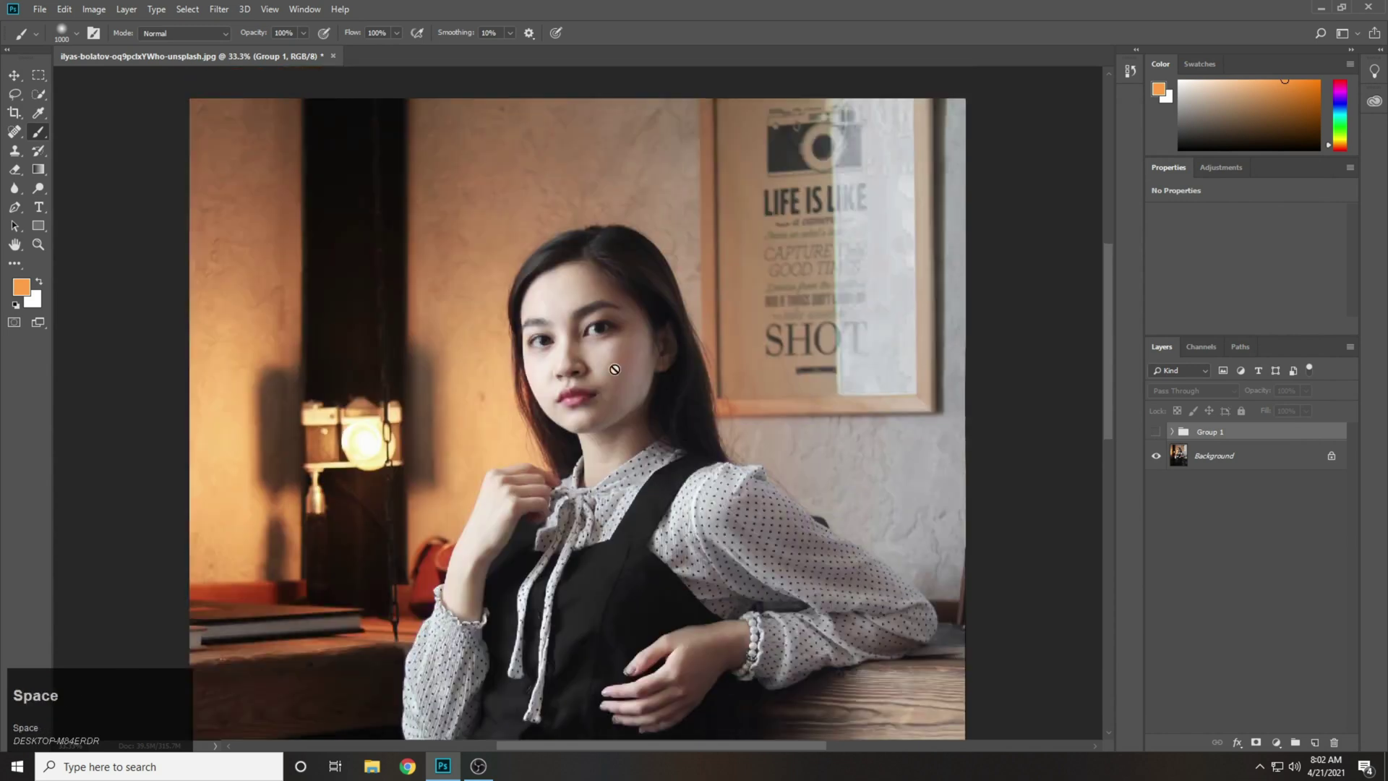
scroll(1000, 419, "down", 2)
scroll(1000, 419, "down", 1)
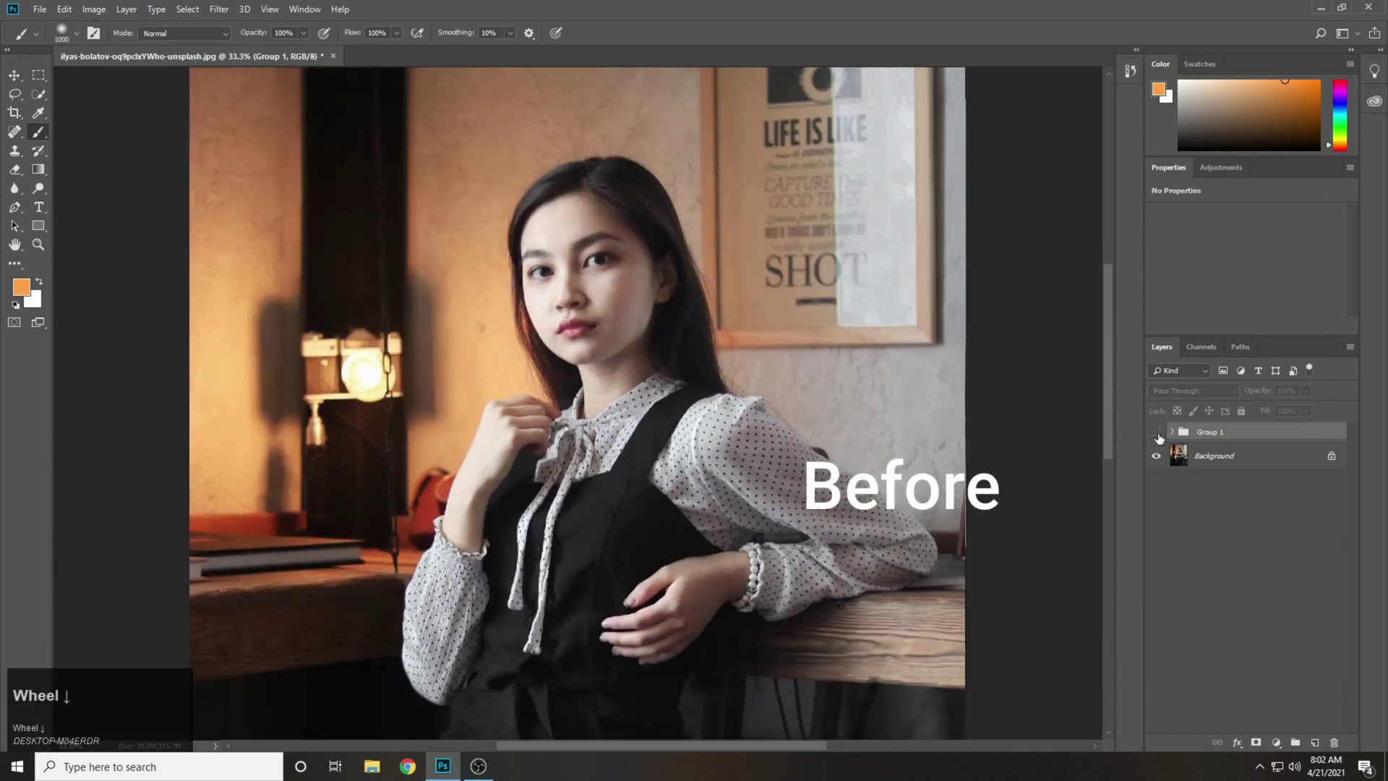
left_click(1157, 432)
left_click(1156, 432)
left_click(1157, 432)
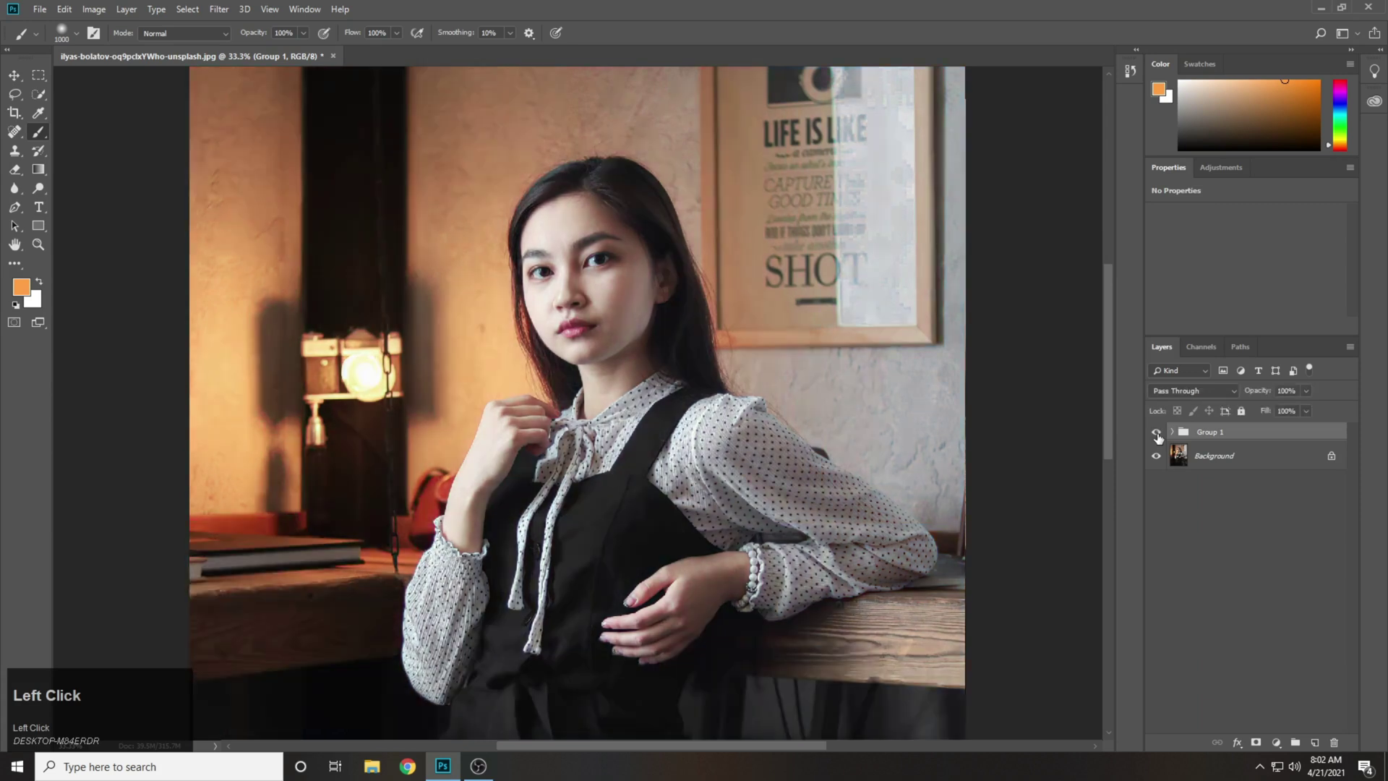